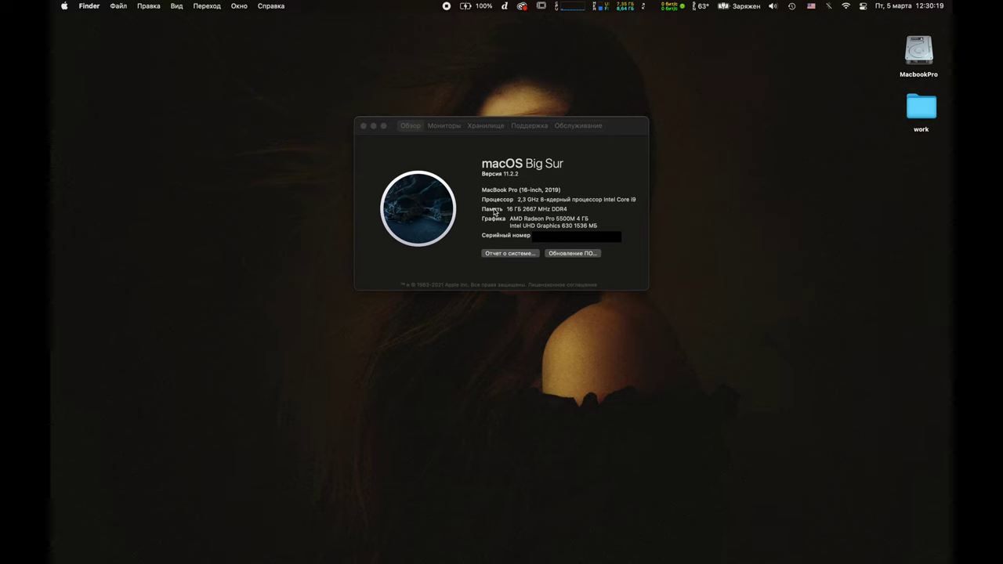
- Check the graphics modes in gfxCardStatus and quit the utility, finishing with the About This Mac window closed
{"action": "left_click", "coordinate": [505, 8]}
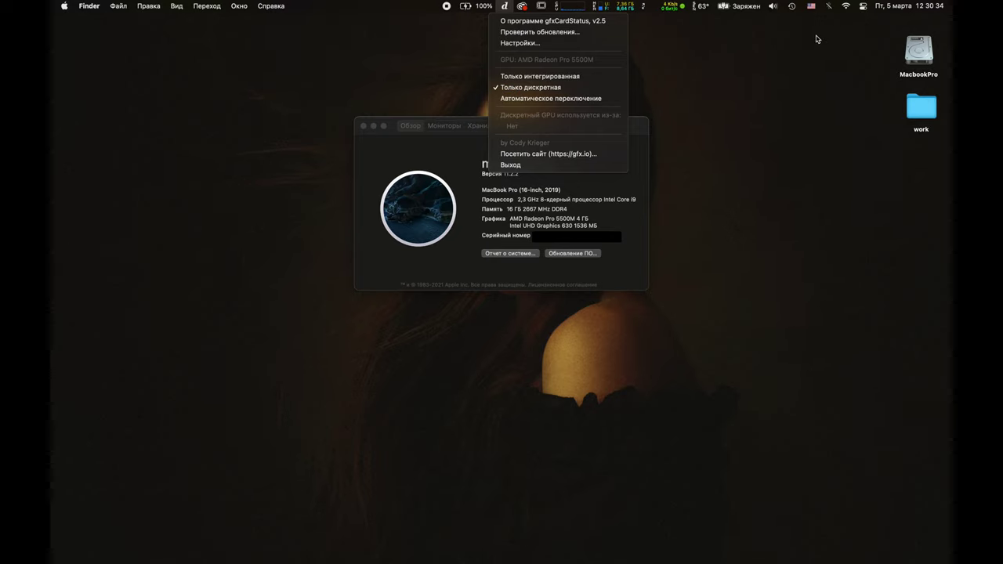
{"action": "left_click", "coordinate": [762, 65]}
{"action": "mouse_move", "coordinate": [267, 553]}
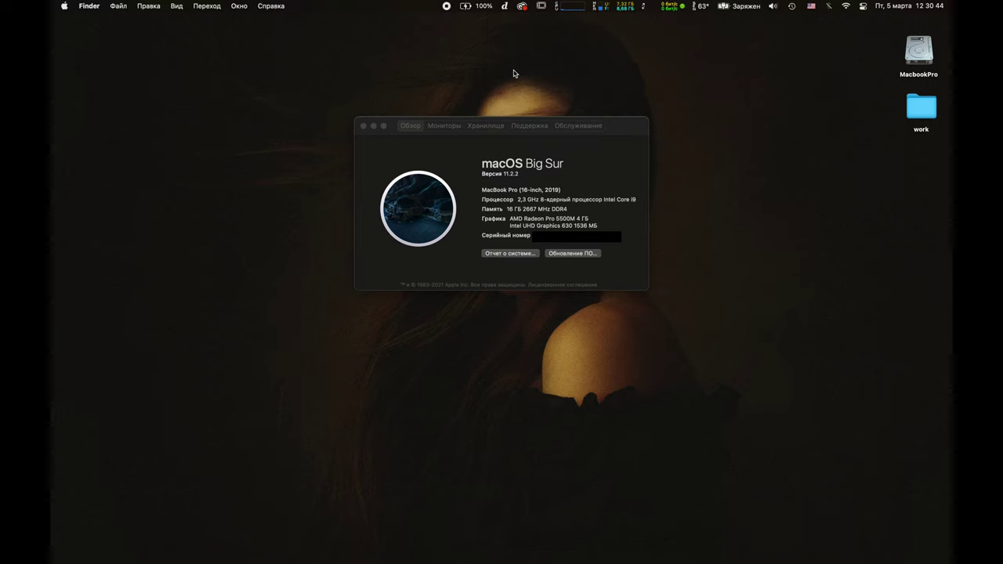
{"action": "left_click", "coordinate": [504, 6]}
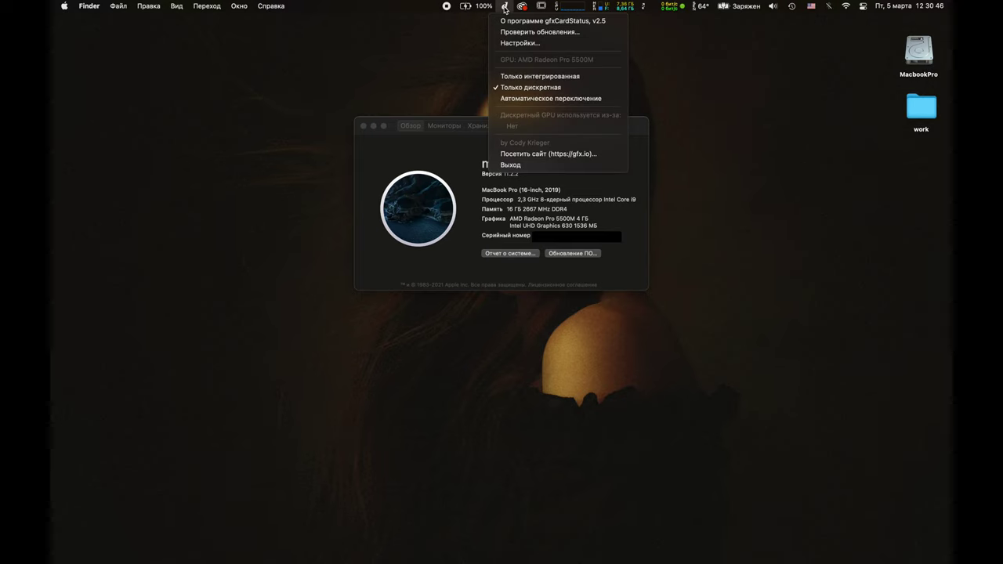
{"action": "left_click", "coordinate": [510, 164]}
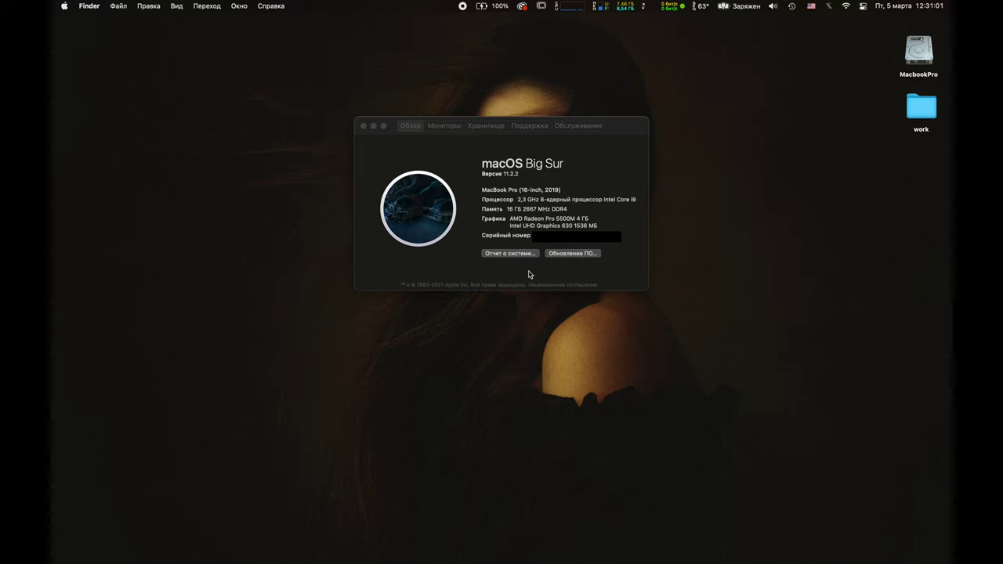
{"action": "left_click", "coordinate": [543, 207]}
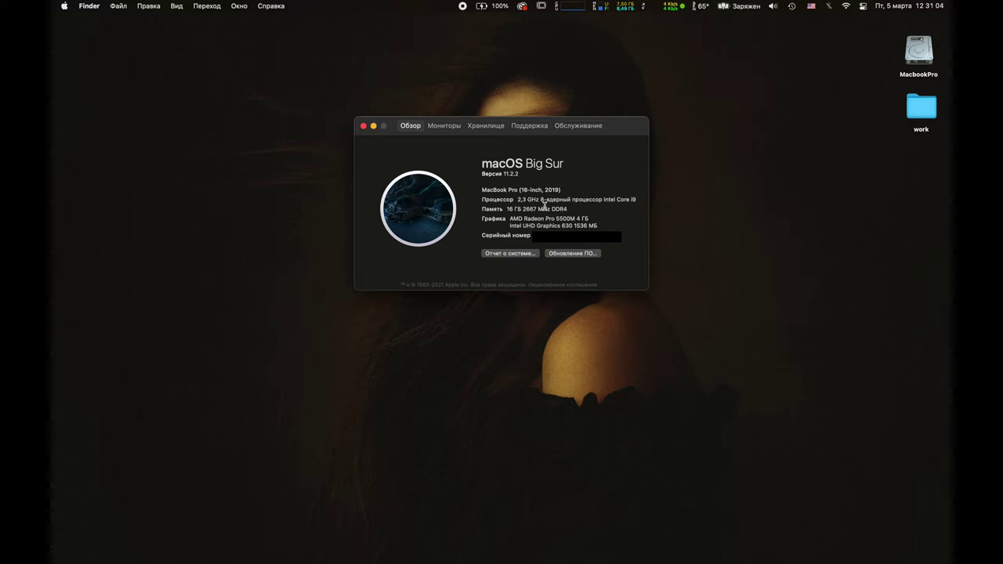
{"action": "left_click", "coordinate": [363, 126]}
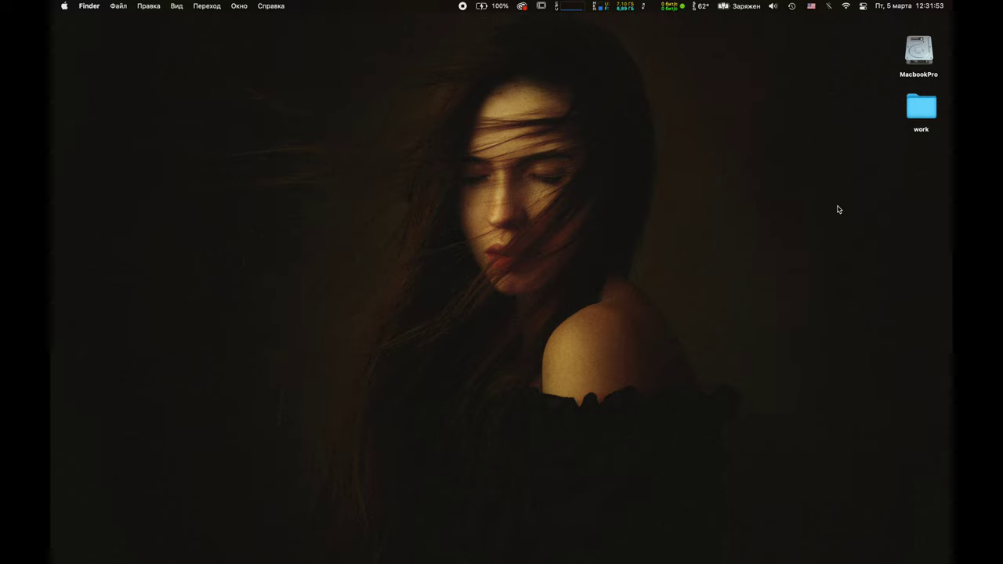
- Preview the size and item information of the work folder on the desktop, and close the preview
{"action": "left_click", "coordinate": [915, 122]}
{"action": "key", "text": "space"}
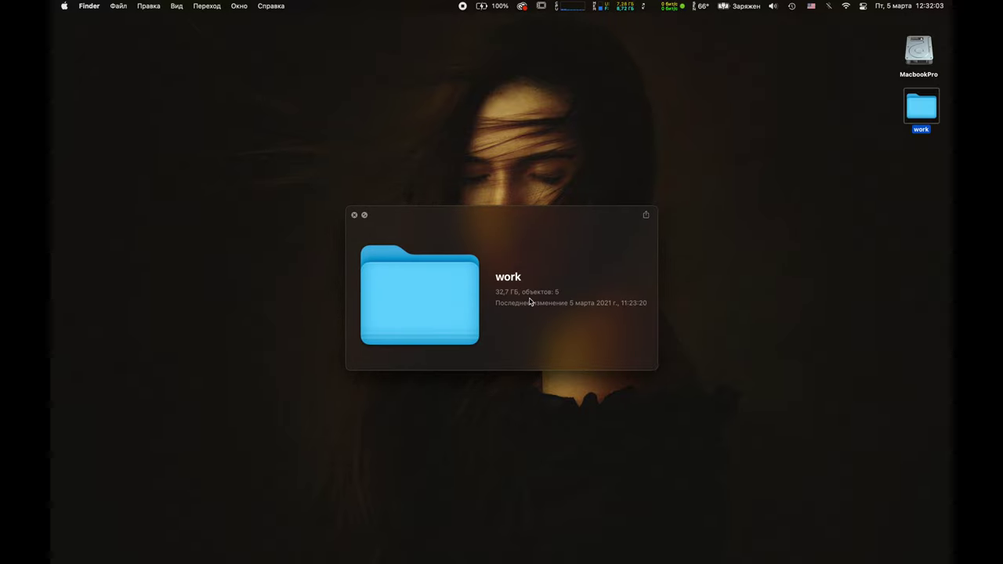
{"action": "left_click", "coordinate": [353, 215]}
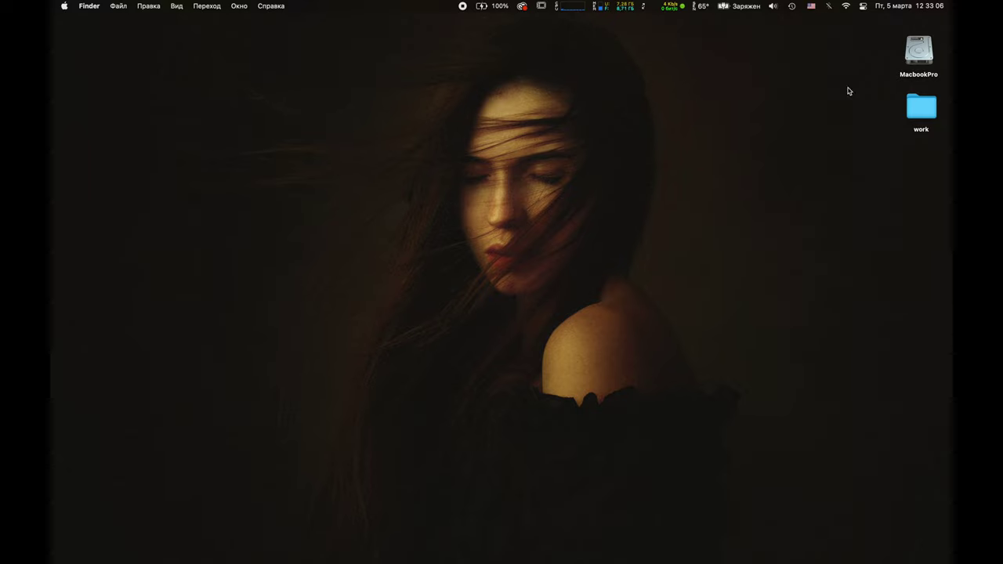
- Compare the storage preview of the MacbookPro disk with that of the work folder, and deselect everything on the desktop
{"action": "left_click", "coordinate": [915, 54]}
{"action": "key", "text": "space"}
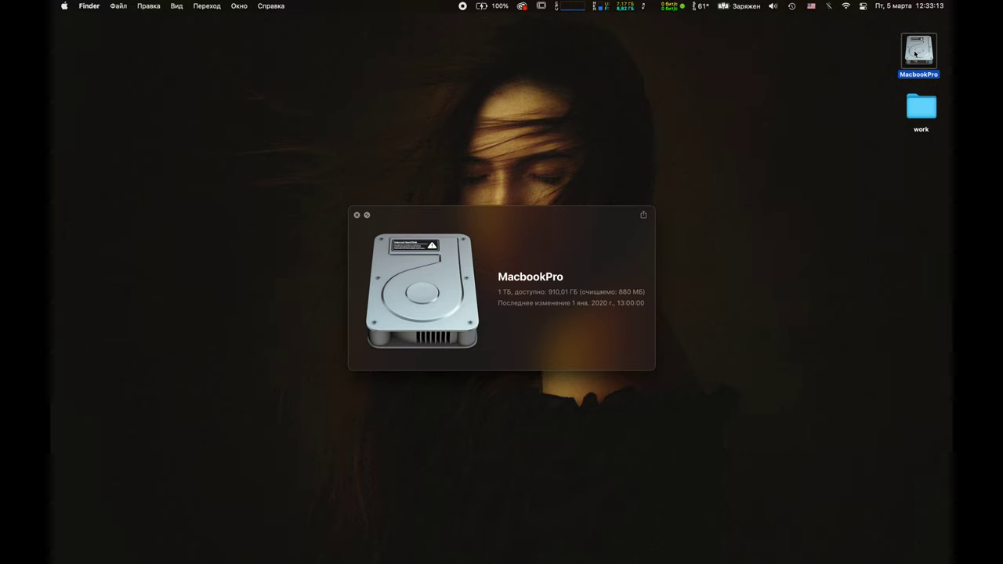
{"action": "key", "text": "space"}
{"action": "left_click", "coordinate": [913, 107]}
{"action": "key", "text": "space"}
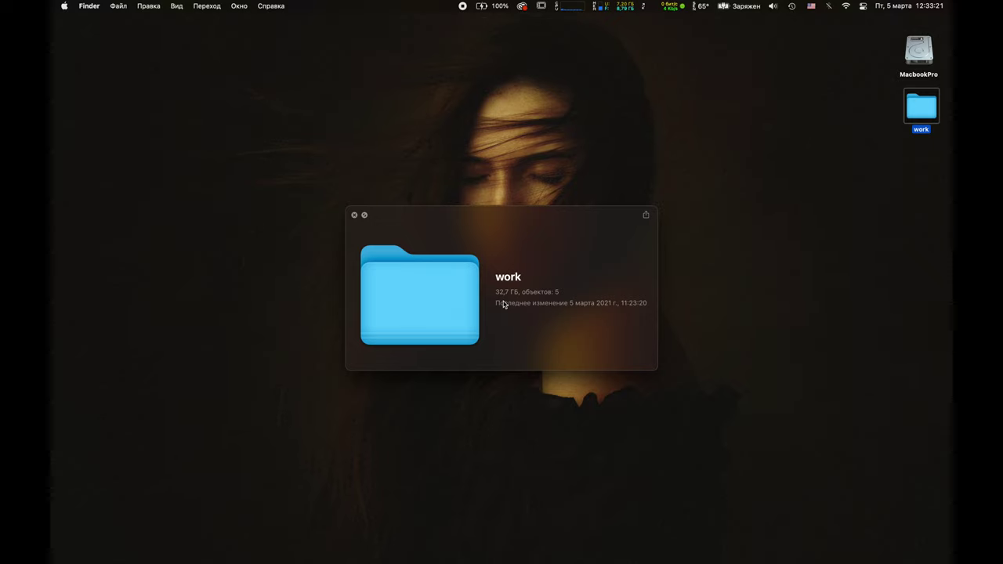
{"action": "key", "text": "space"}
{"action": "left_click", "coordinate": [919, 43]}
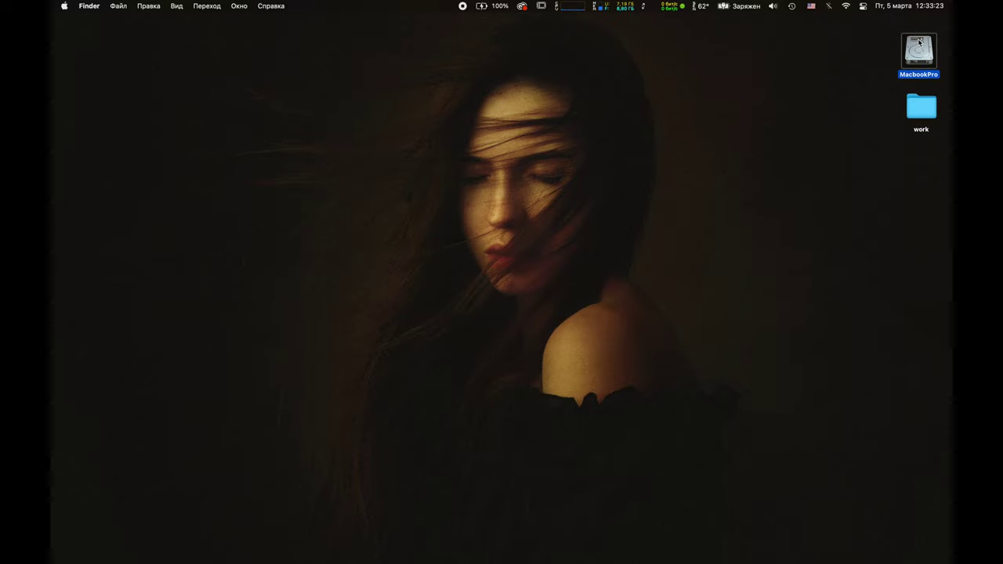
{"action": "key", "text": "space"}
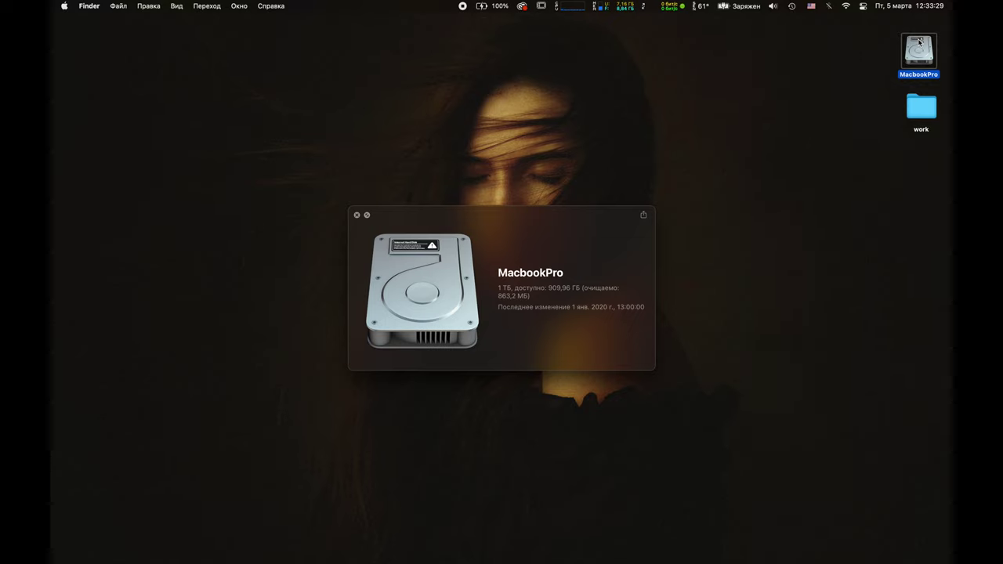
{"action": "key", "text": "space"}
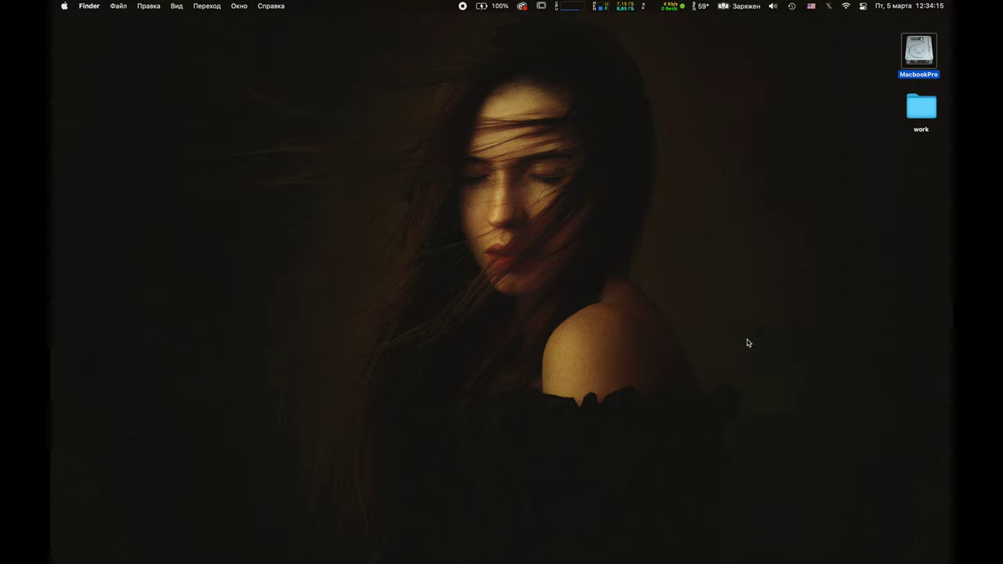
{"action": "left_click", "coordinate": [747, 343]}
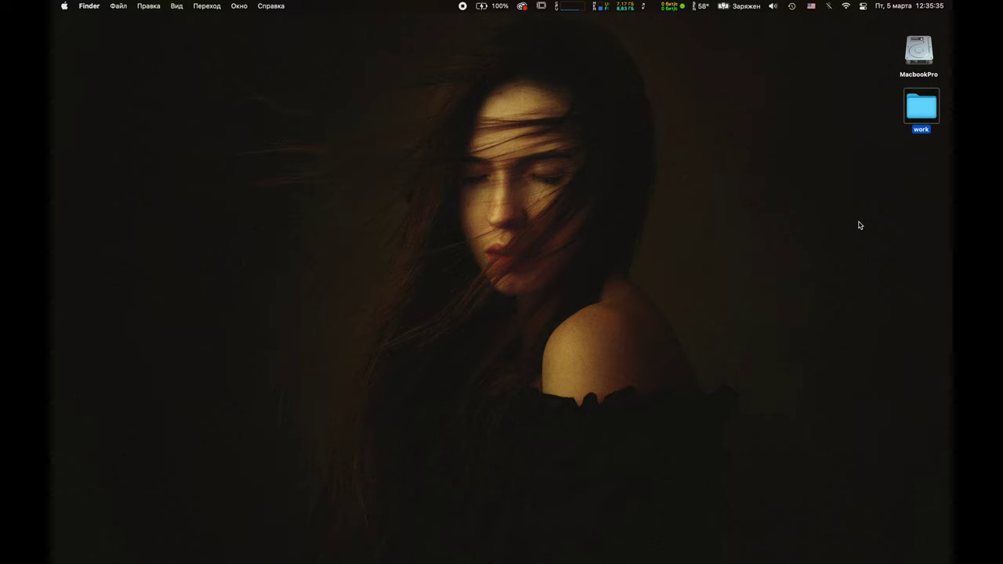
- Launch Adobe Photoshop 2021 and shorten its window to leave a free strip for the Dock
{"action": "left_click", "coordinate": [918, 46]}
{"action": "mouse_move", "coordinate": [663, 541]}
{"action": "mouse_move", "coordinate": [479, 561]}
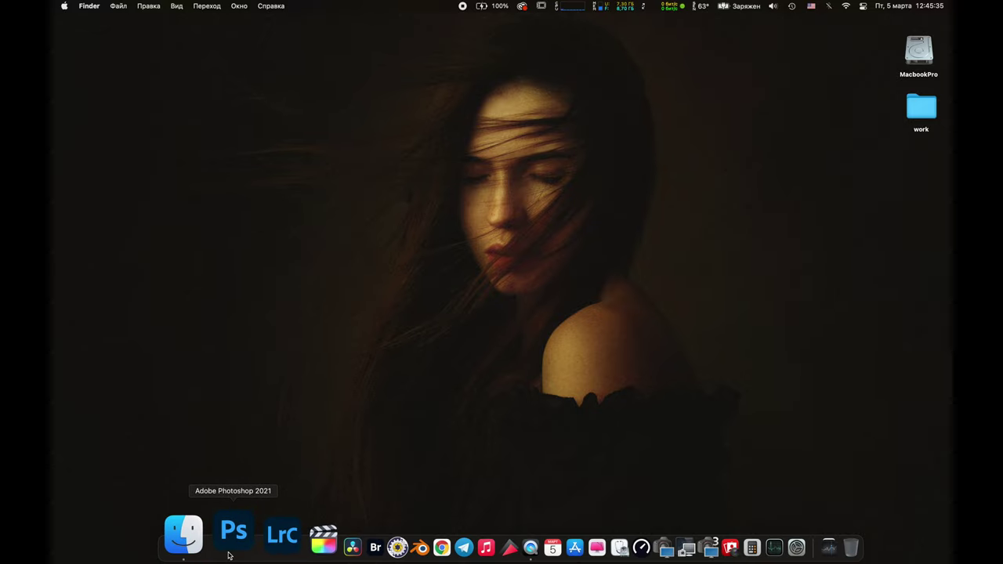
{"action": "left_click", "coordinate": [229, 556]}
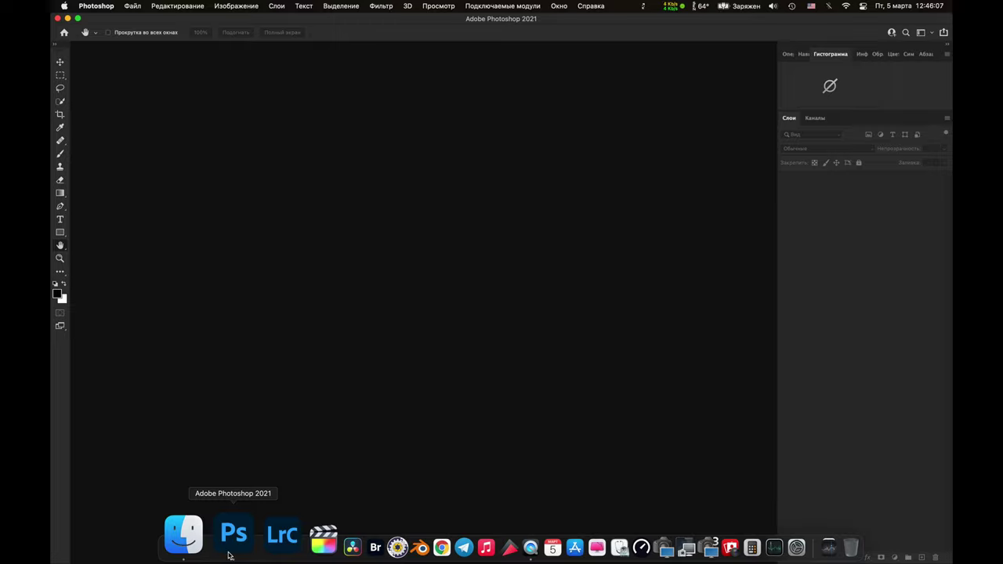
{"action": "left_click_drag", "start_coordinate": [945, 558], "coordinate": [938, 515]}
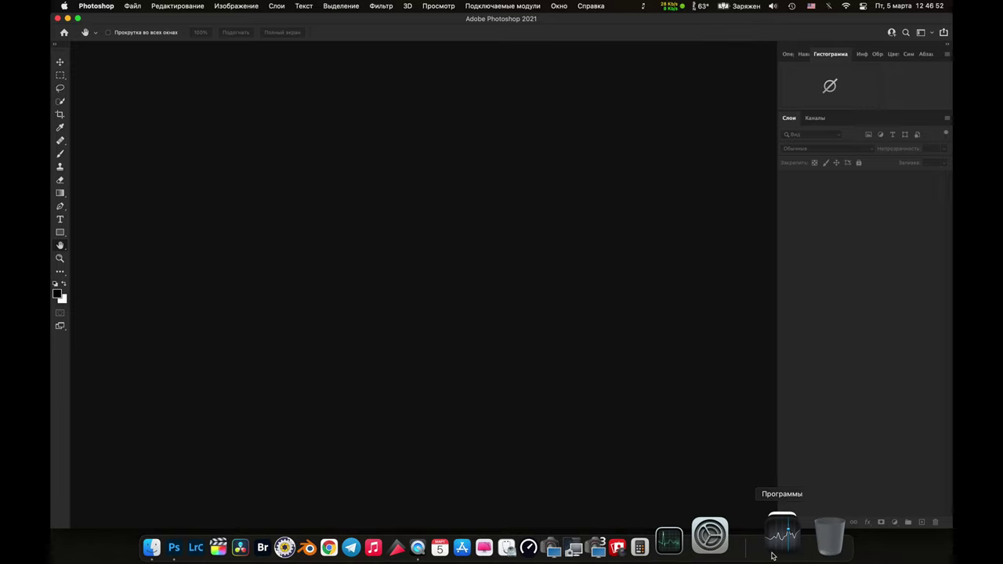
- Open the Dock settings and look at the available window-minimizing effects, keeping Простое уменьшение
{"action": "right_click", "coordinate": [757, 547]}
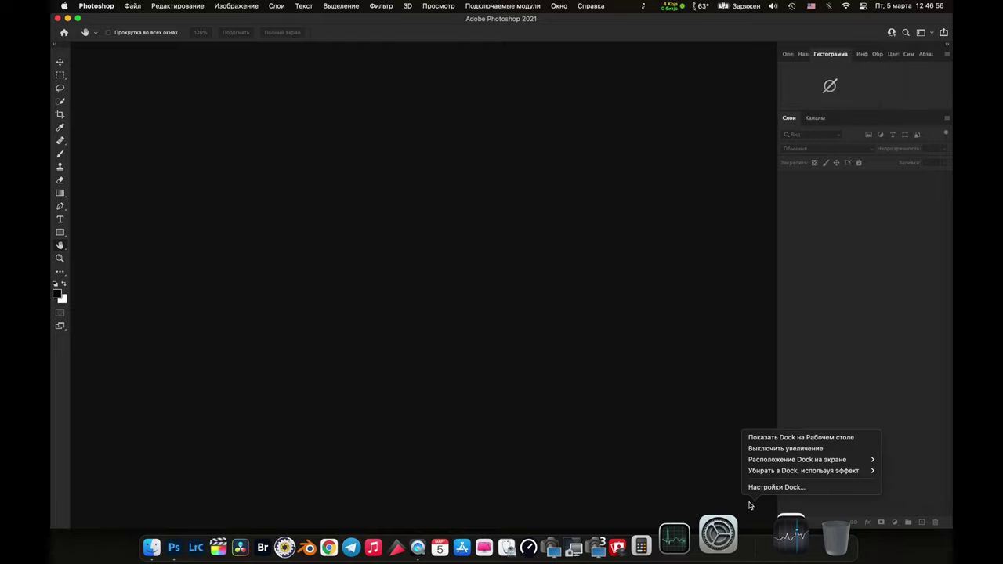
{"action": "left_click", "coordinate": [770, 489]}
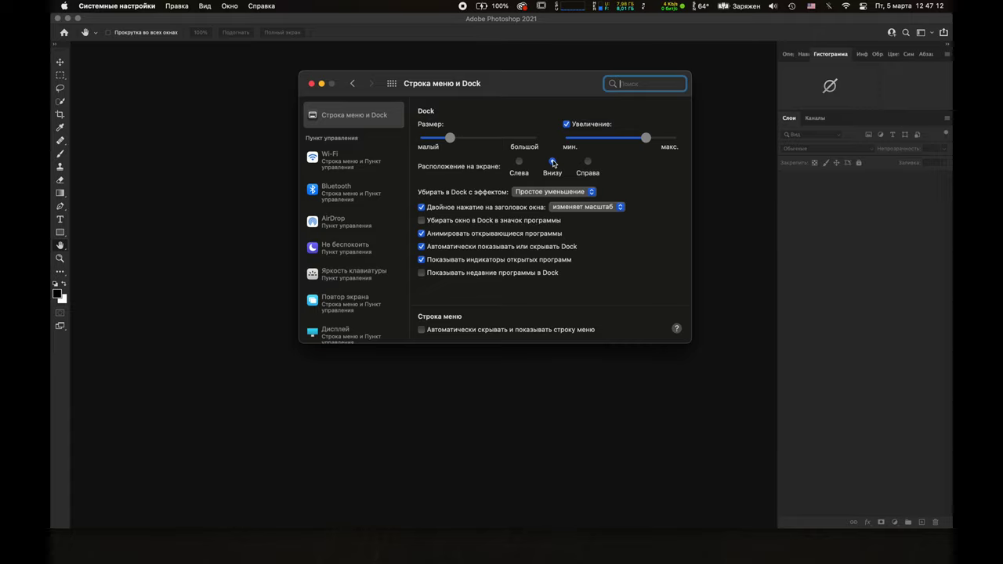
{"action": "left_click", "coordinate": [577, 195]}
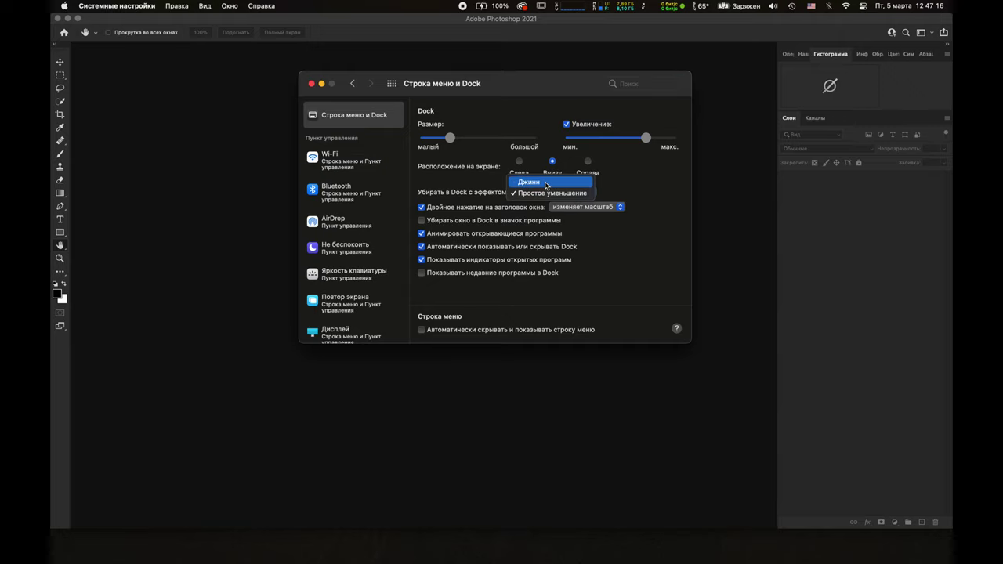
{"action": "left_click", "coordinate": [646, 191]}
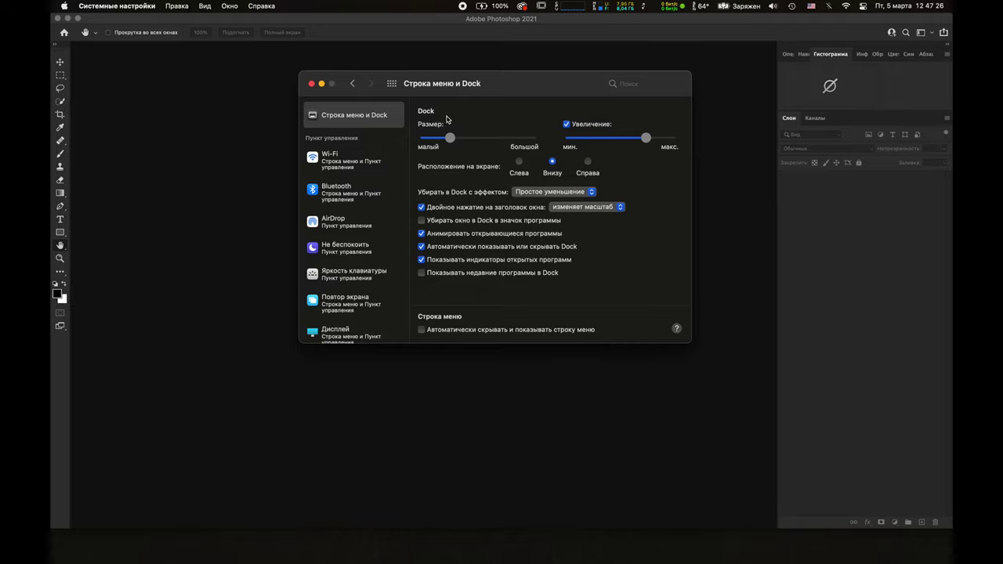
- Enlarge the Dock slightly with automatic hiding switched off, try it without magnification, and restore both magnification and automatic hiding
{"action": "left_click", "coordinate": [421, 246]}
{"action": "mouse_move", "coordinate": [449, 137]}
{"action": "left_mouse_down"}
{"action": "mouse_move", "coordinate": [490, 138]}
{"action": "mouse_move", "coordinate": [450, 139]}
{"action": "mouse_move", "coordinate": [448, 156]}
{"action": "mouse_move", "coordinate": [443, 140]}
{"action": "mouse_move", "coordinate": [452, 138]}
{"action": "left_mouse_up"}
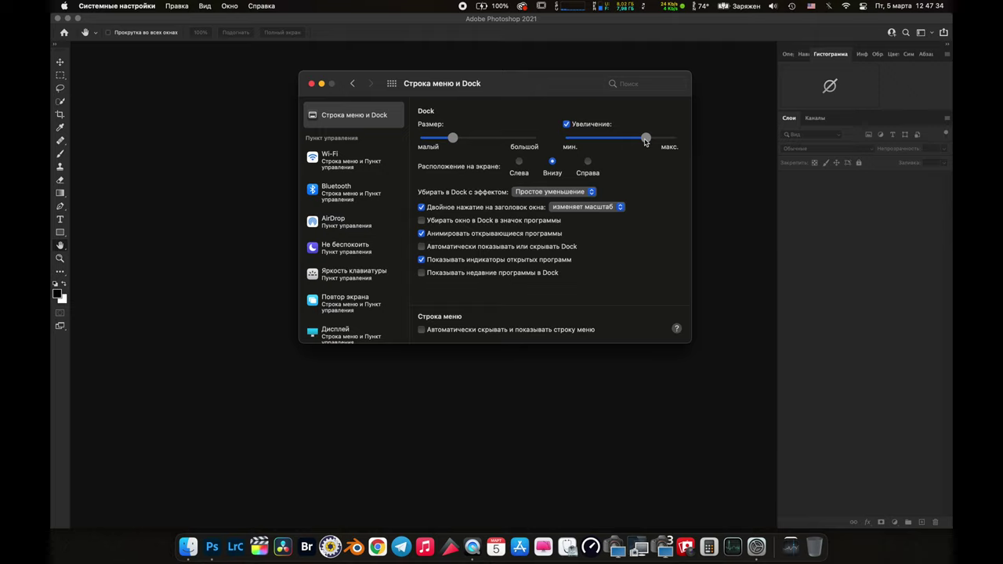
{"action": "left_click", "coordinate": [567, 124]}
{"action": "left_click", "coordinate": [567, 124]}
{"action": "left_click", "coordinate": [421, 247]}
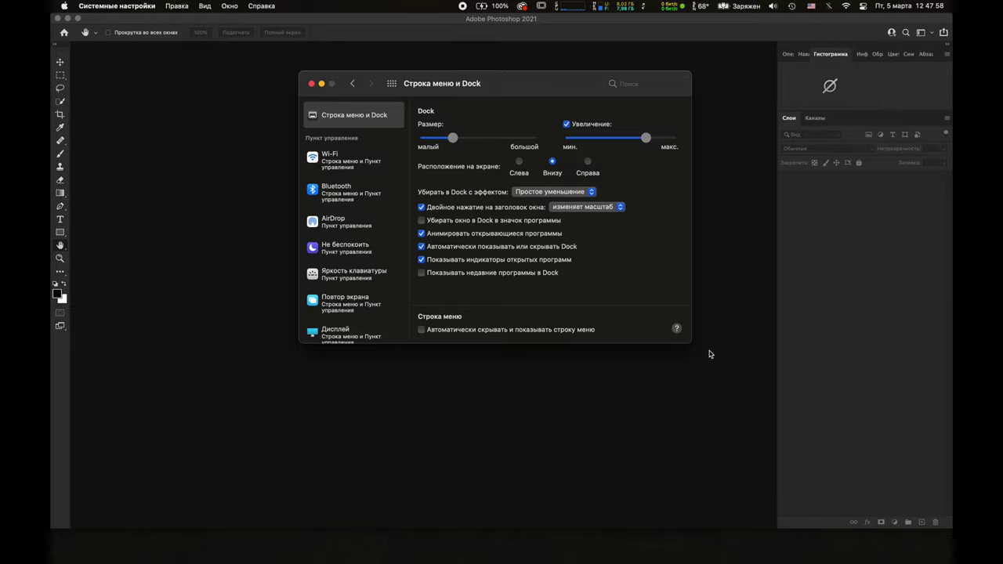
{"action": "left_click", "coordinate": [817, 531]}
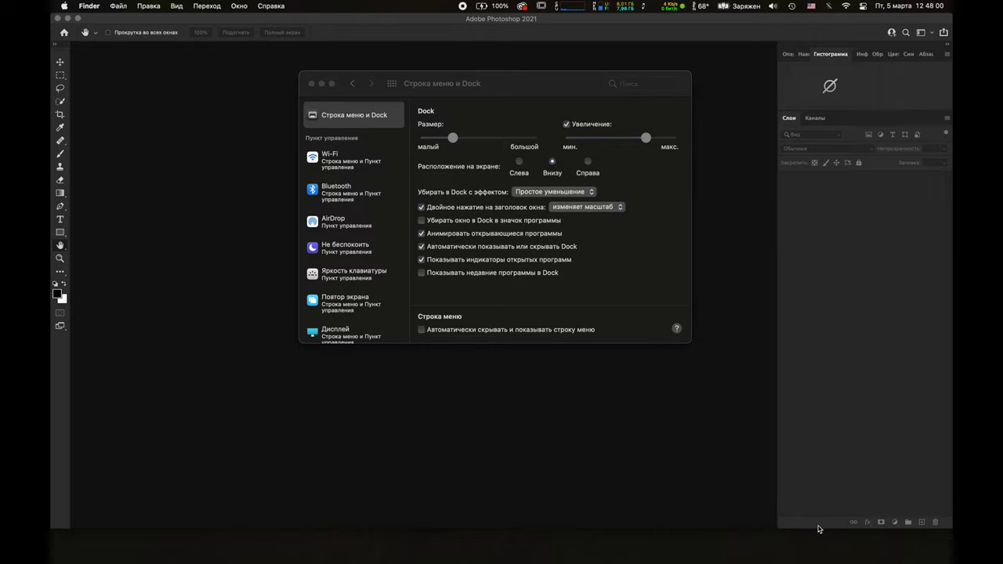
{"action": "left_click", "coordinate": [817, 528]}
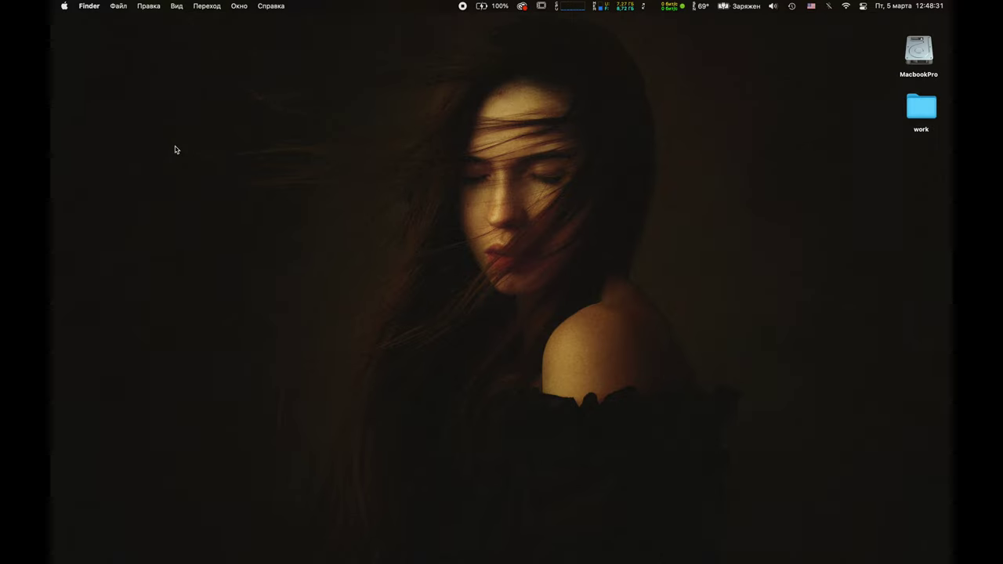
- Open System Preferences (Системные настройки), review the Основные settings, and return to the overview
{"action": "left_click", "coordinate": [64, 11]}
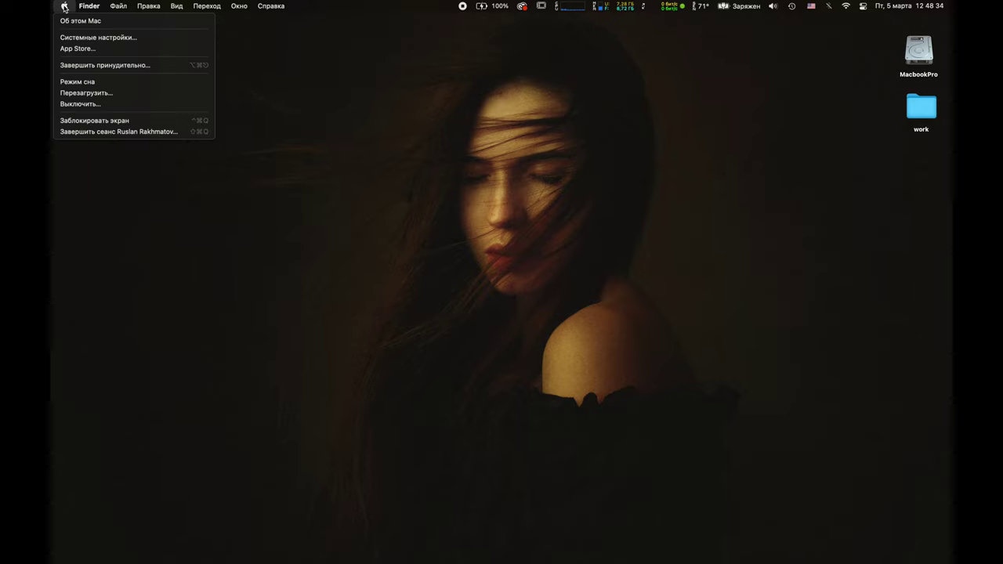
{"action": "left_click", "coordinate": [126, 38]}
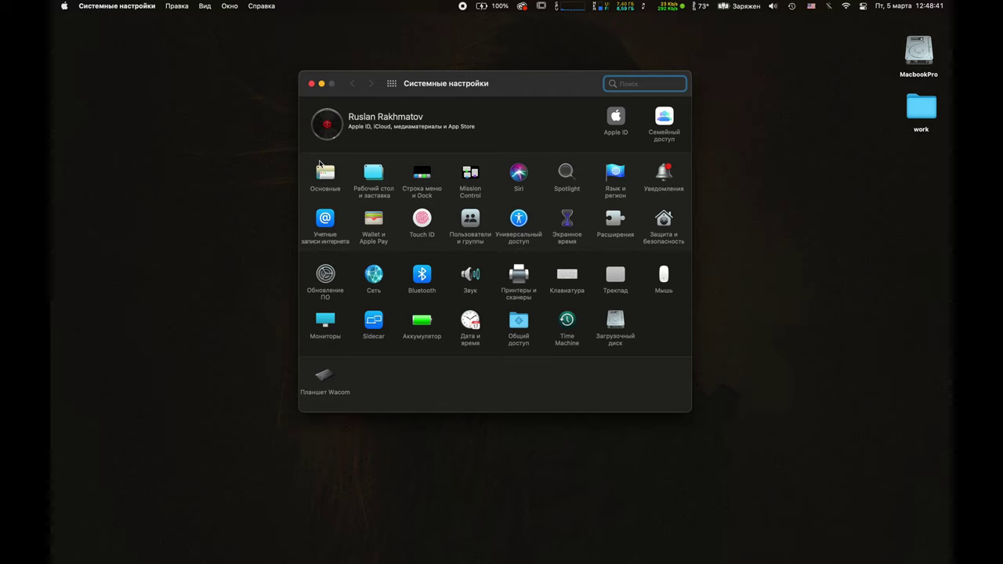
{"action": "left_click", "coordinate": [327, 174]}
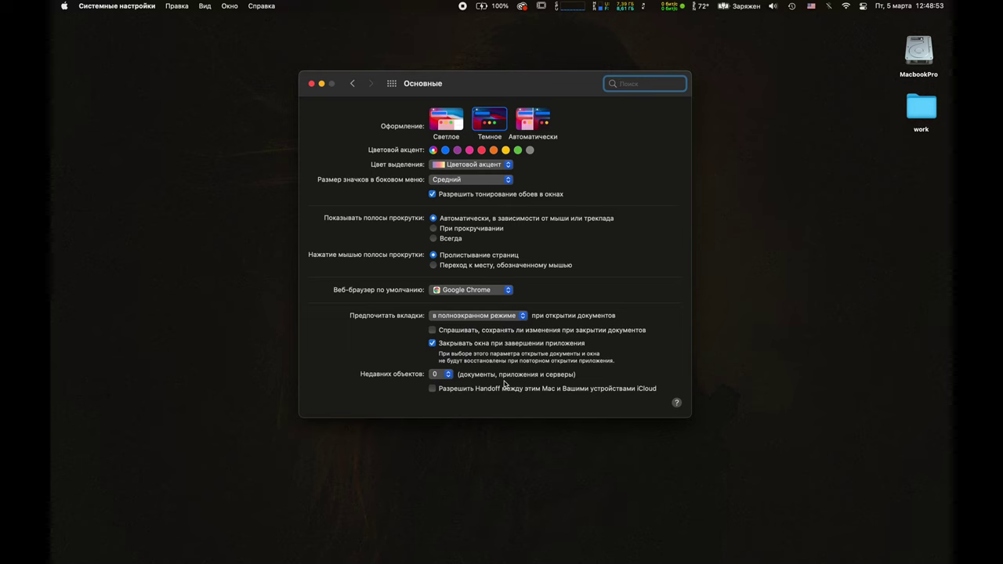
{"action": "left_click", "coordinate": [352, 84]}
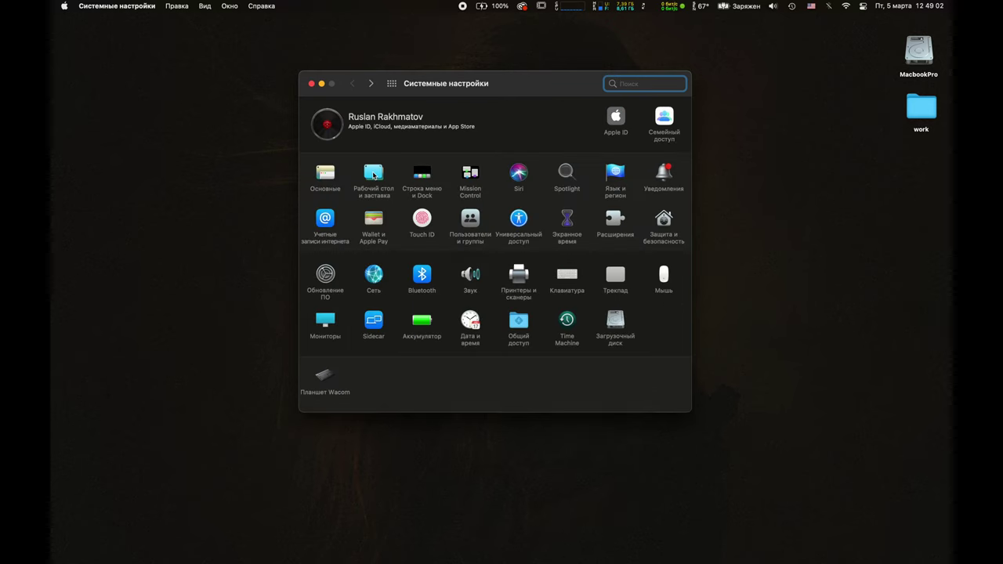
- Select the Дрейф screen saver in the Рабочий стол и заставка settings
{"action": "left_click", "coordinate": [374, 175]}
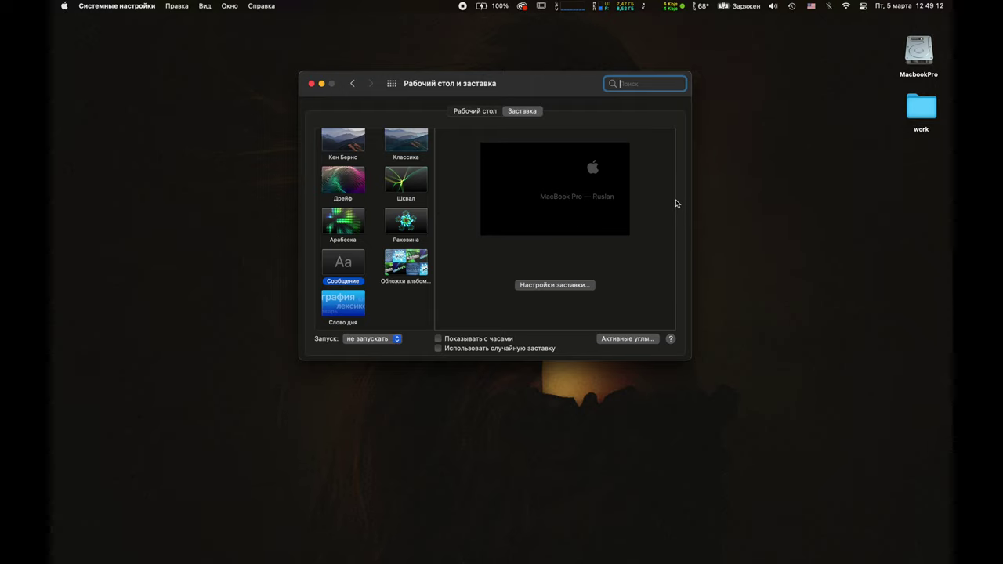
{"action": "left_click", "coordinate": [335, 191]}
{"action": "left_click", "coordinate": [335, 190]}
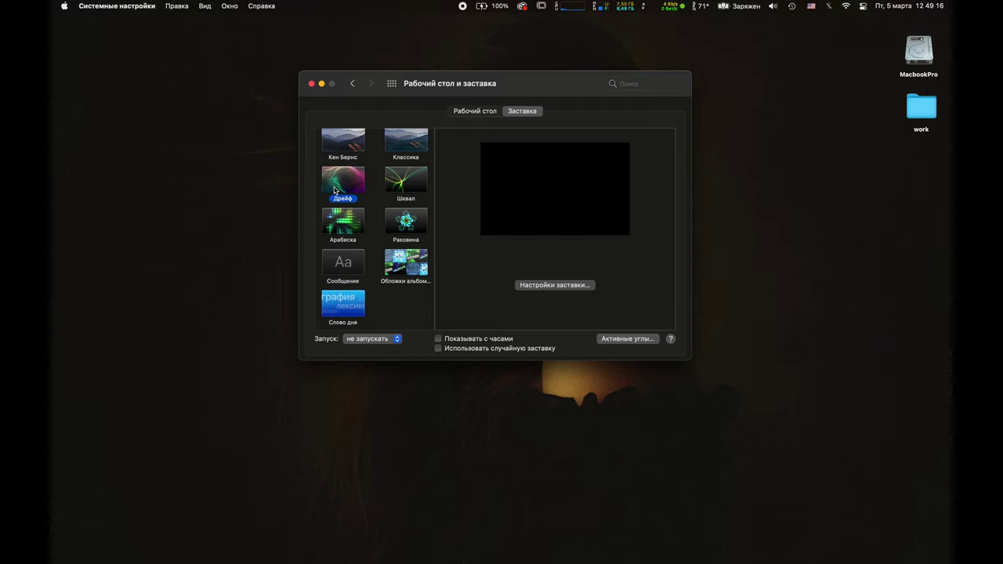
- Browse the desktop wallpapers in the Загрузки folder and return to the settings overview
{"action": "left_click", "coordinate": [488, 115]}
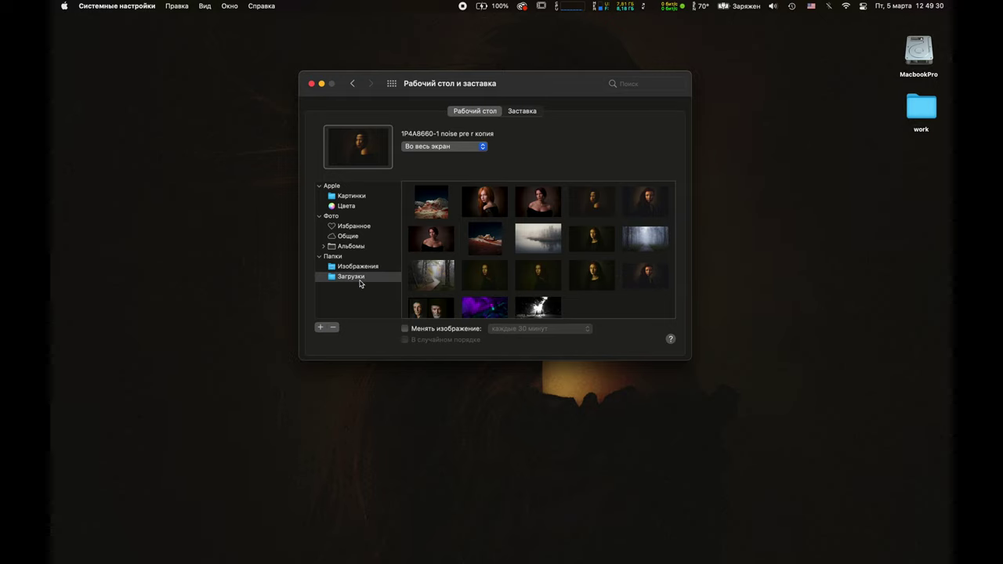
{"action": "scroll", "coordinate": [527, 259], "scroll_direction": "down", "scroll_amount": 1}
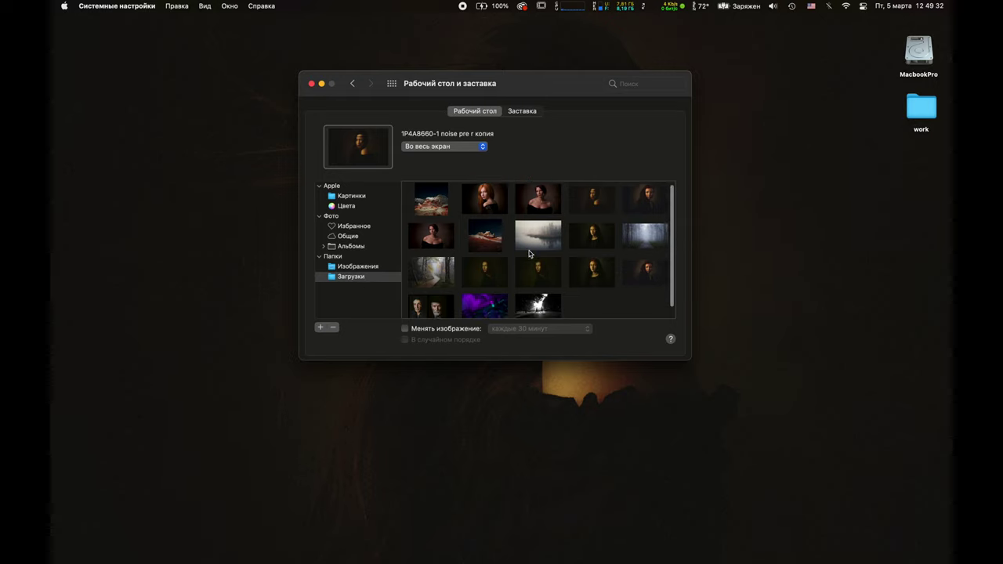
{"action": "scroll", "coordinate": [528, 253], "scroll_direction": "down", "scroll_amount": 2}
{"action": "scroll", "coordinate": [529, 253], "scroll_direction": "up", "scroll_amount": 2}
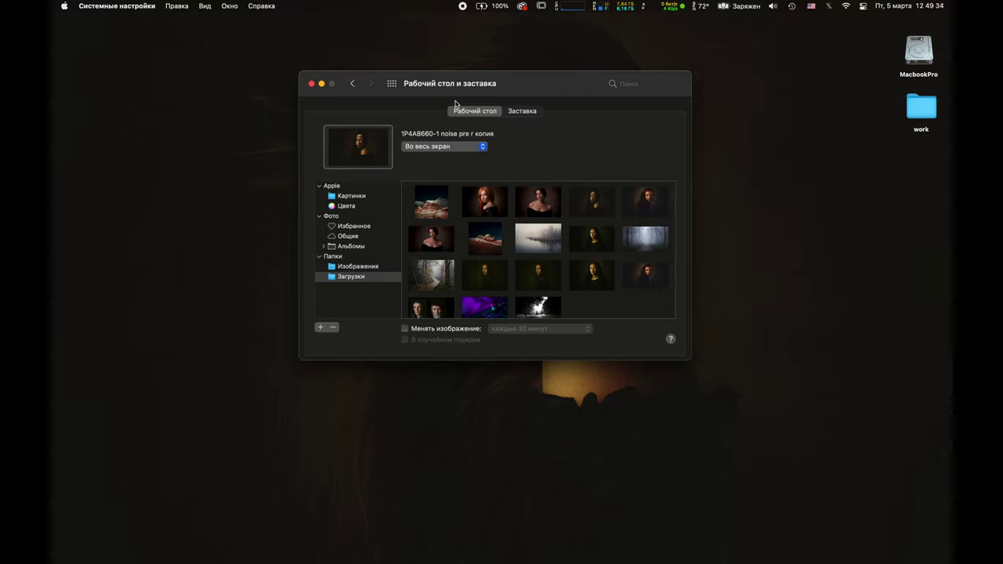
{"action": "left_click", "coordinate": [351, 86]}
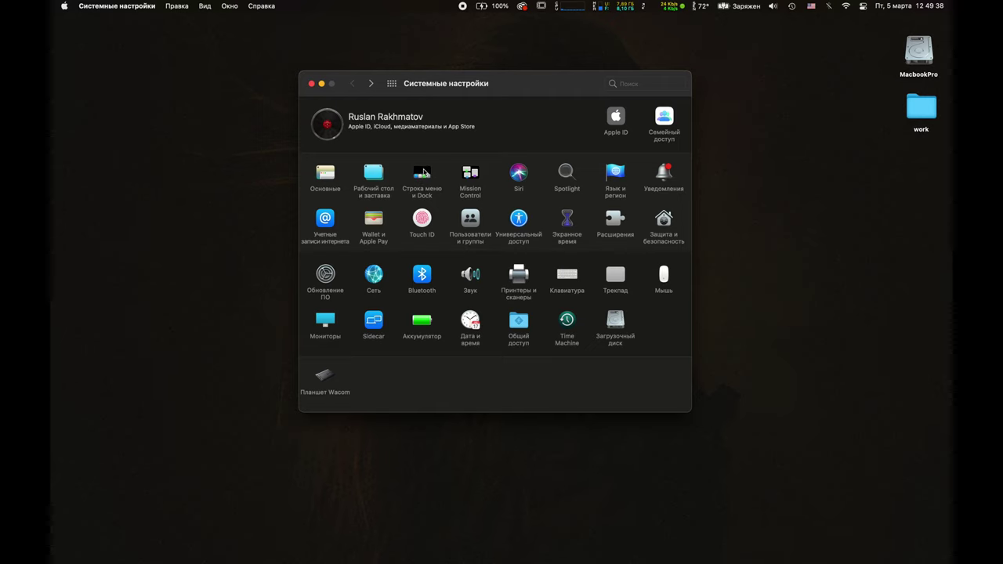
- Review the Строка меню и Dock settings and the Mission Control settings, including the hot corners (Активные углы)
{"action": "left_click", "coordinate": [421, 172]}
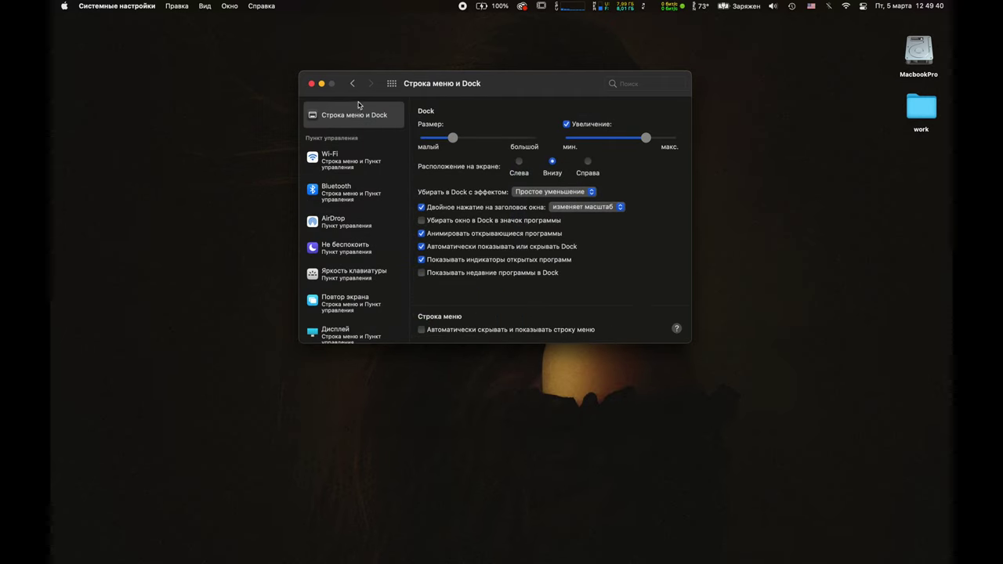
{"action": "left_click", "coordinate": [353, 83]}
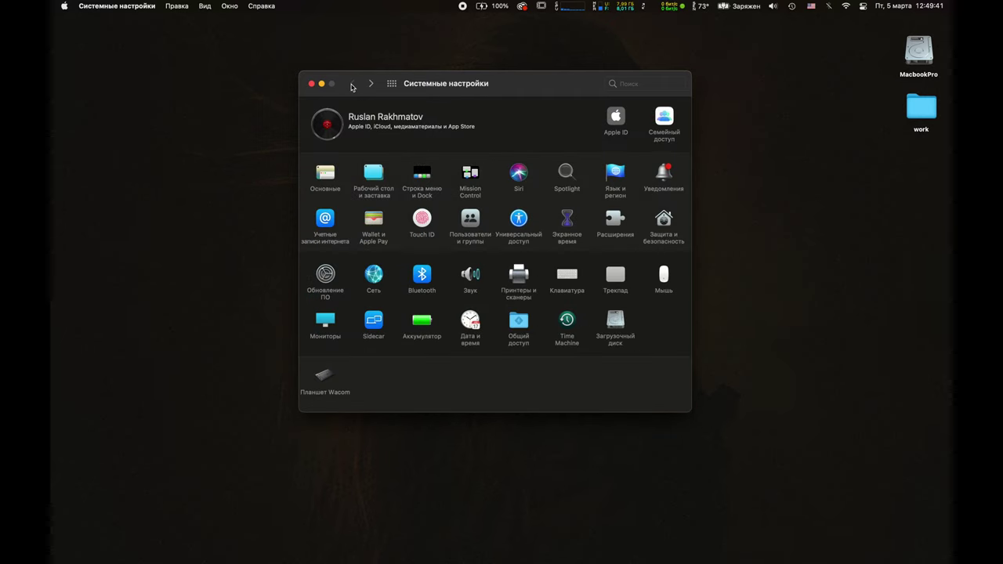
{"action": "left_click", "coordinate": [470, 174]}
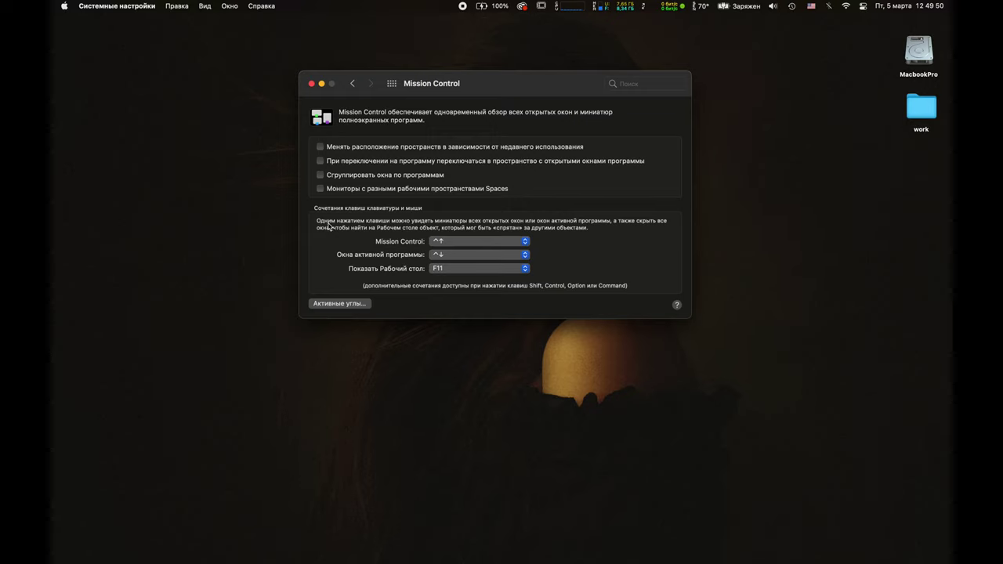
{"action": "left_click", "coordinate": [346, 304]}
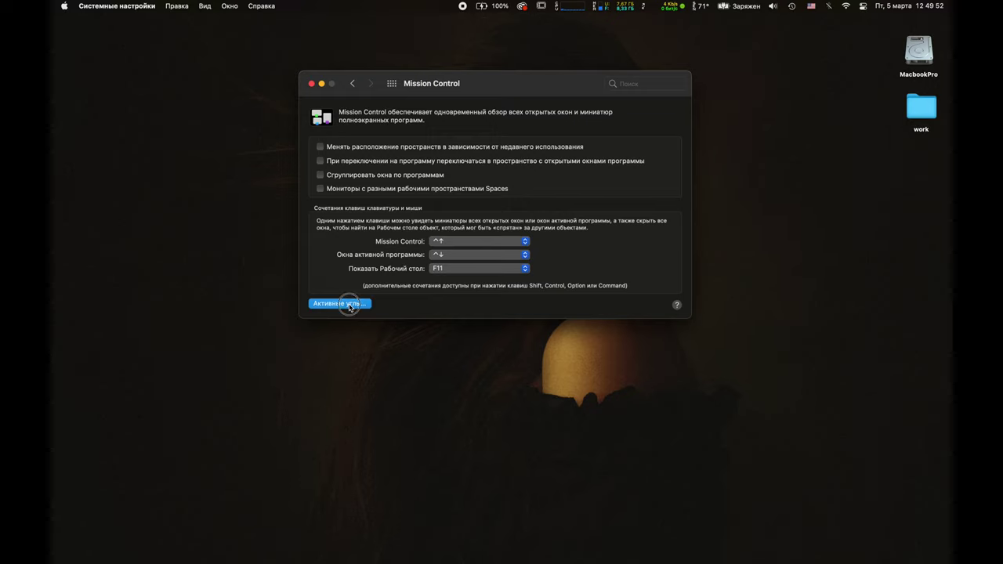
{"action": "left_click", "coordinate": [665, 232]}
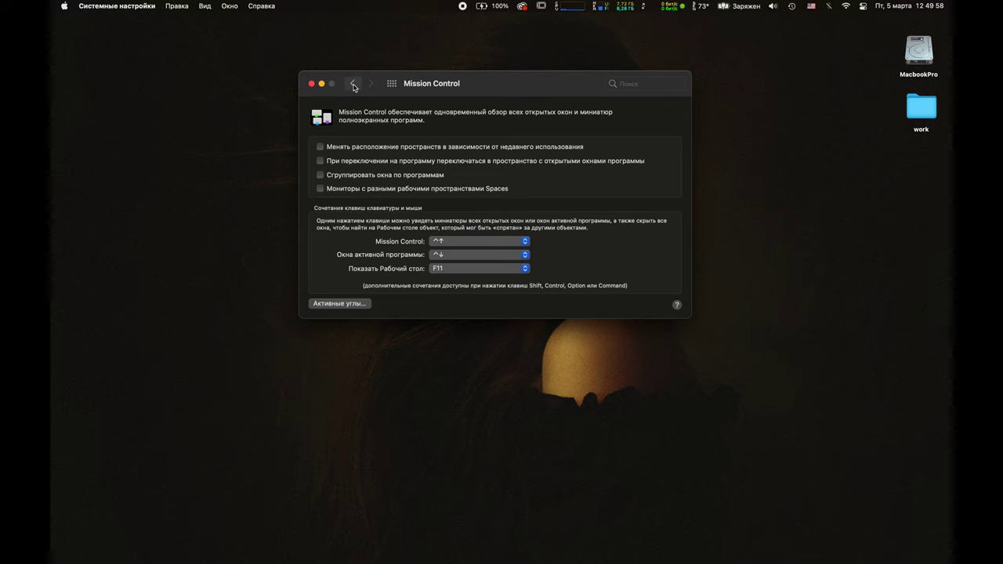
{"action": "left_click", "coordinate": [353, 83]}
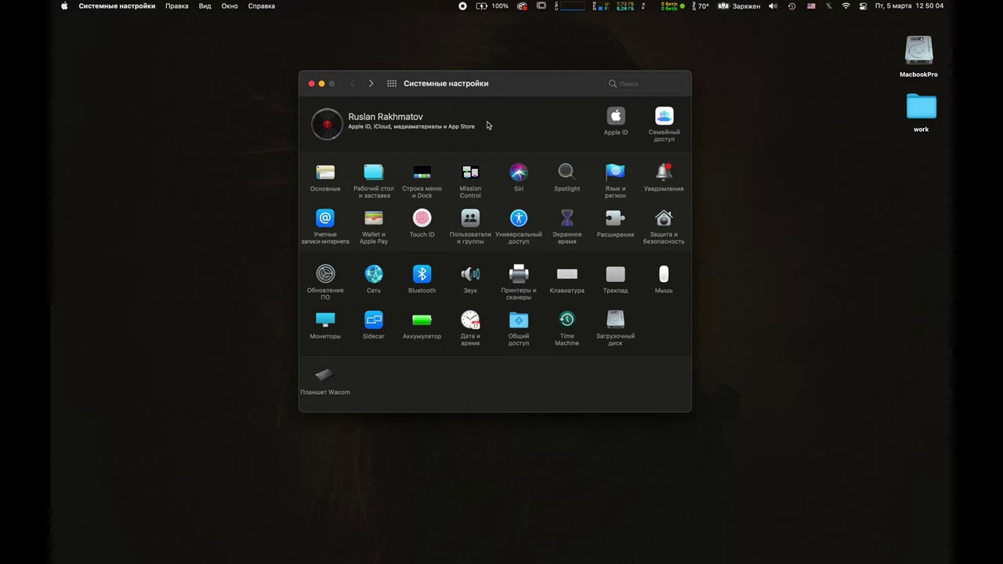
- Review the Siri settings and Spotlight's search result categories (Результаты поиска) and excluded folders (Конфиденциальность)
{"action": "left_click", "coordinate": [523, 172]}
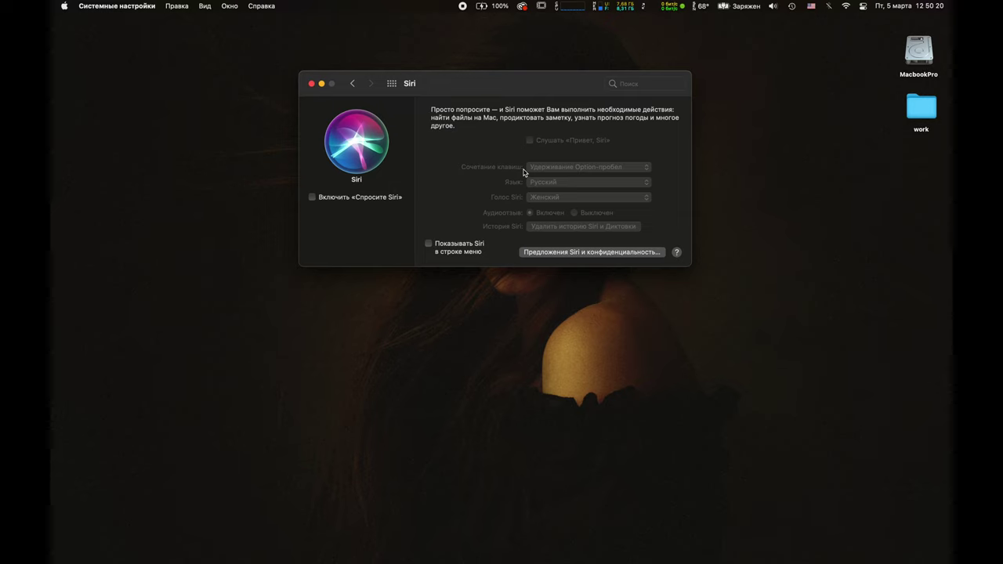
{"action": "left_click", "coordinate": [352, 84]}
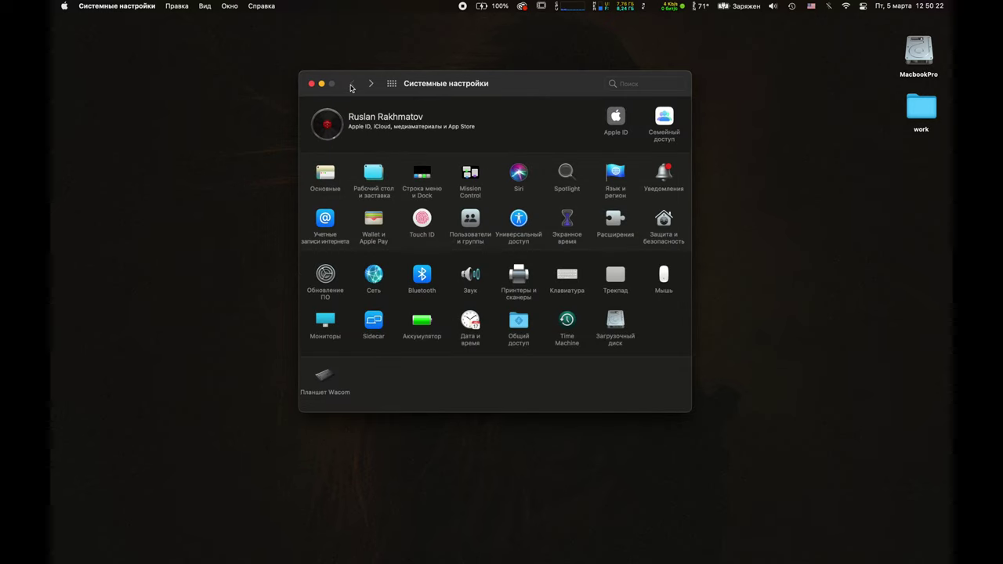
{"action": "left_click", "coordinate": [569, 179]}
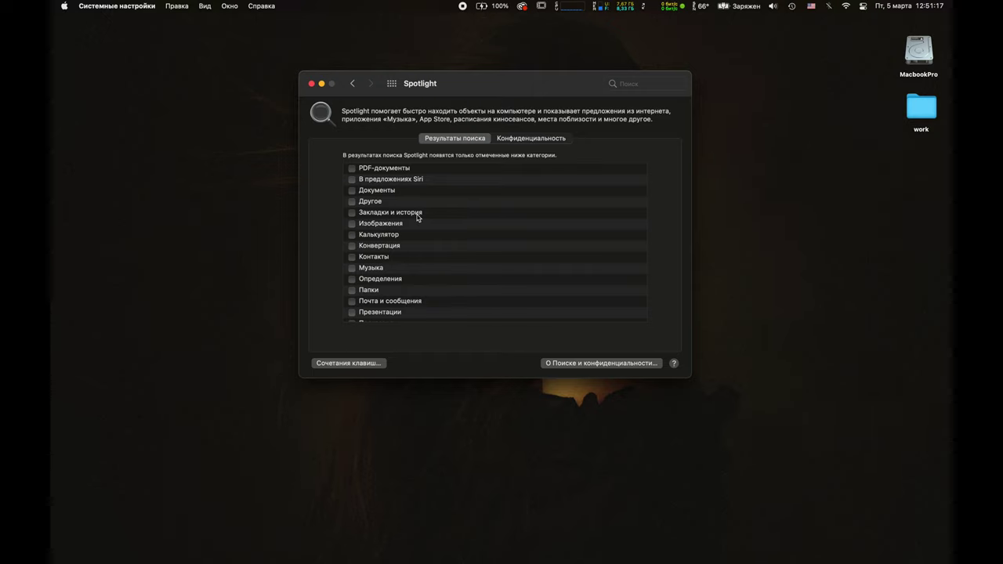
{"action": "scroll", "coordinate": [418, 217], "scroll_direction": "down", "scroll_amount": 3}
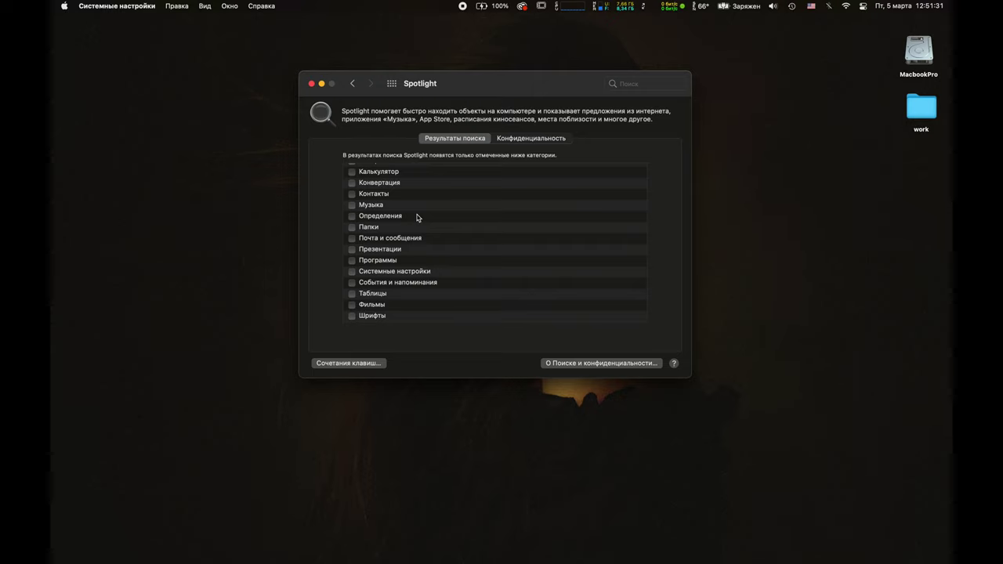
{"action": "left_click", "coordinate": [519, 139]}
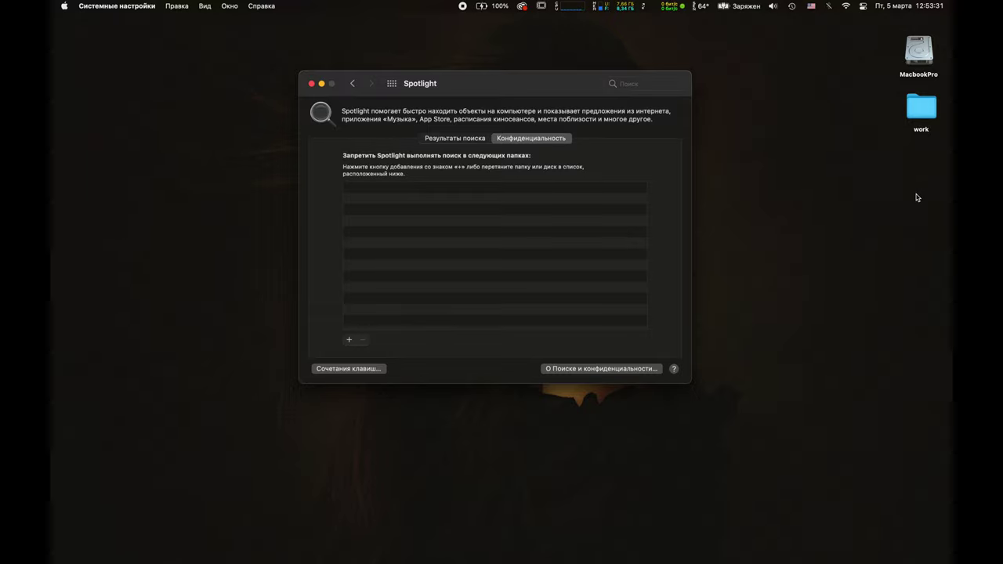
{"action": "mouse_move", "coordinate": [920, 110]}
{"action": "left_mouse_down"}
{"action": "mouse_move", "coordinate": [478, 230]}
{"action": "mouse_move", "coordinate": [864, 186]}
{"action": "mouse_move", "coordinate": [909, 146]}
{"action": "mouse_move", "coordinate": [922, 110]}
{"action": "left_mouse_up"}
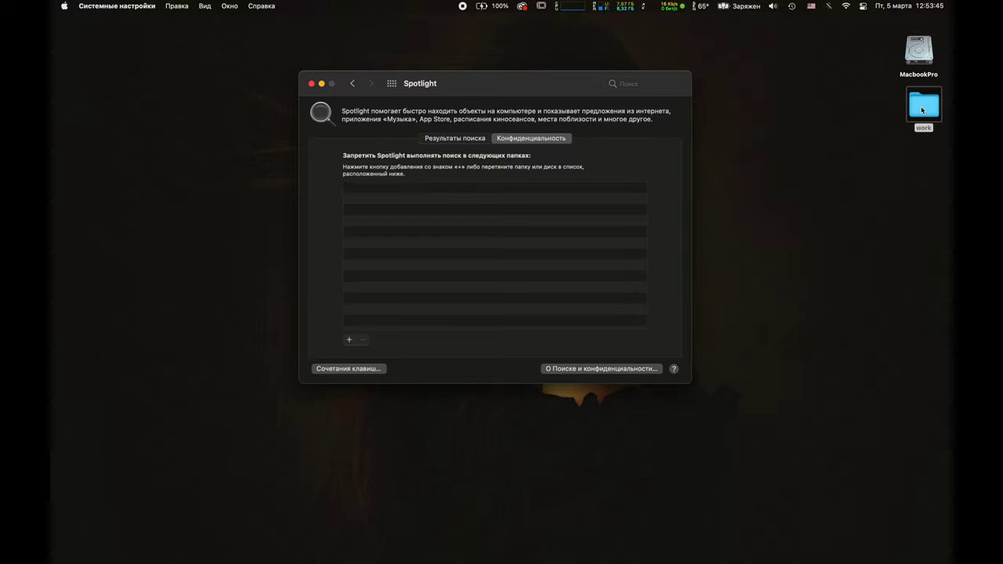
{"action": "left_click", "coordinate": [475, 139]}
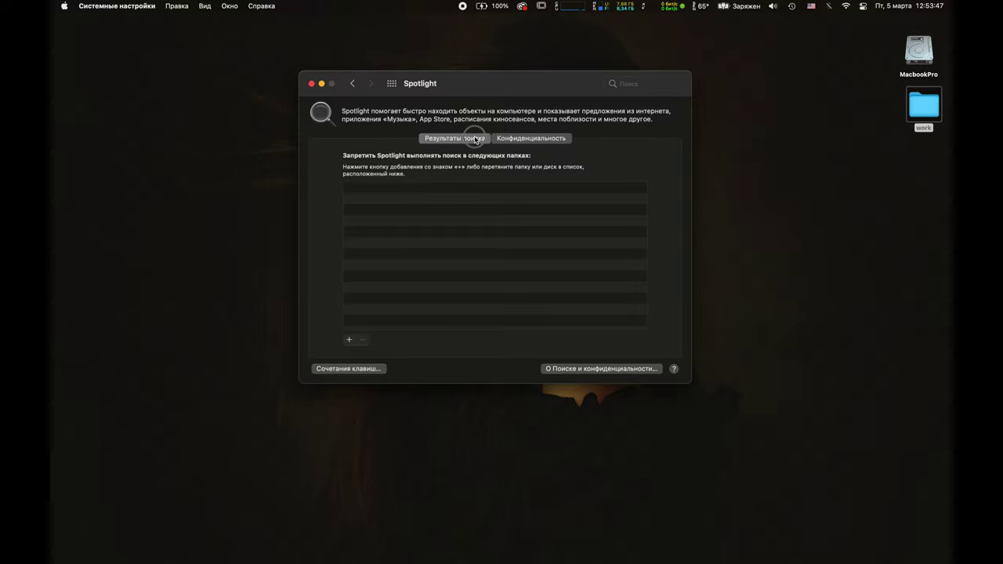
{"action": "left_click", "coordinate": [549, 143]}
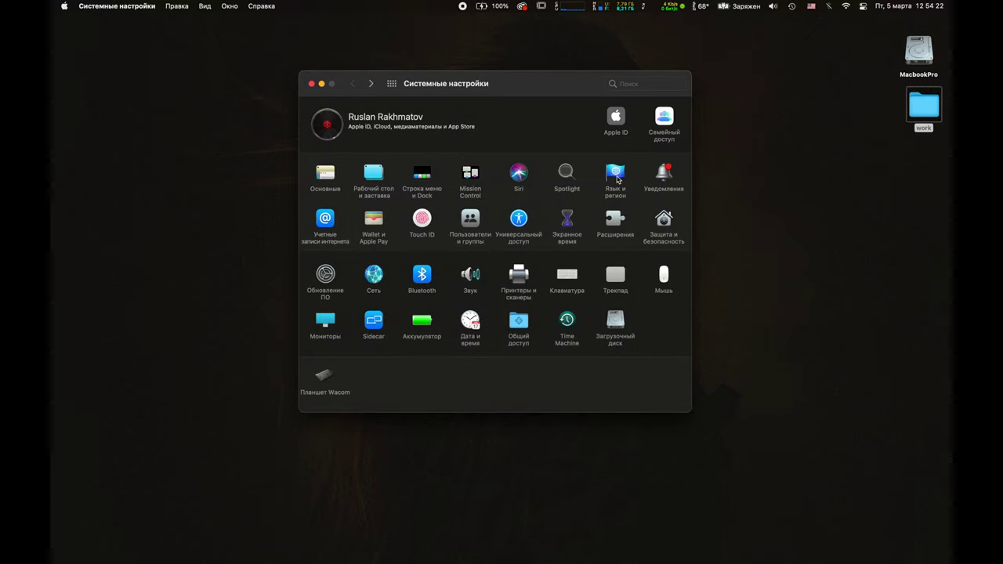
- Check the general and per-app language settings in Язык и регион, and look into the Уведомления settings
{"action": "left_click", "coordinate": [616, 175]}
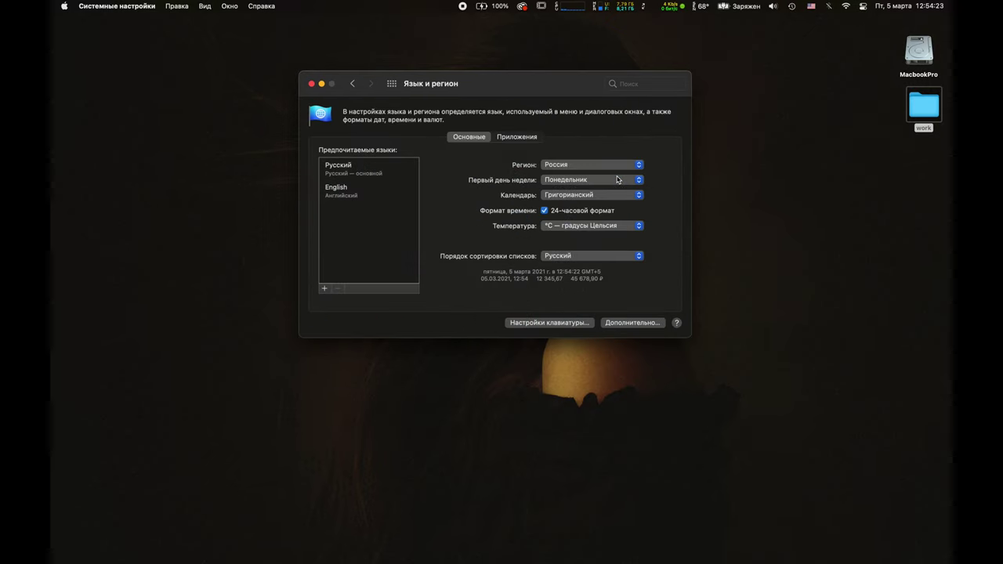
{"action": "left_click", "coordinate": [523, 137]}
{"action": "left_click", "coordinate": [474, 141]}
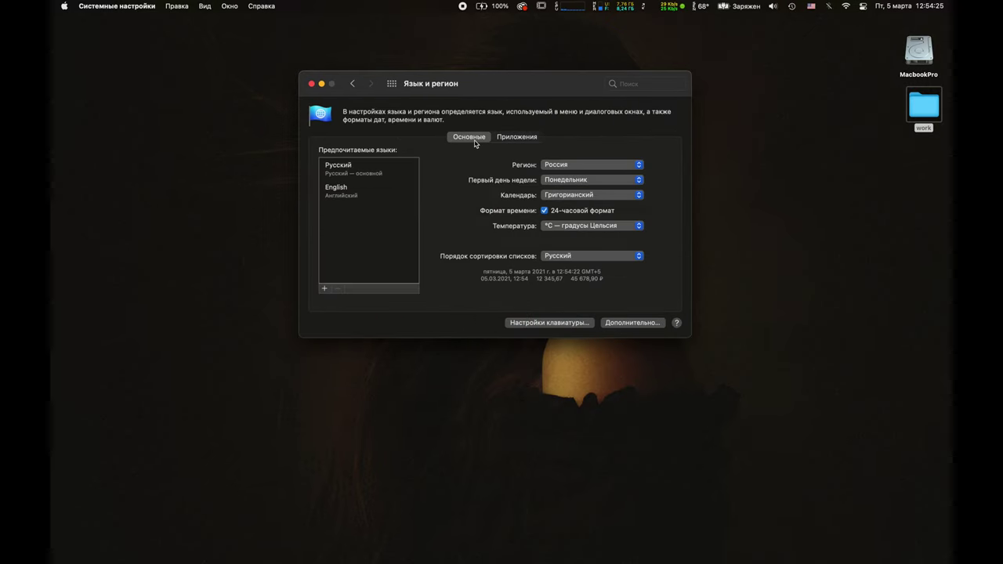
{"action": "left_click", "coordinate": [352, 83]}
{"action": "left_click", "coordinate": [670, 179]}
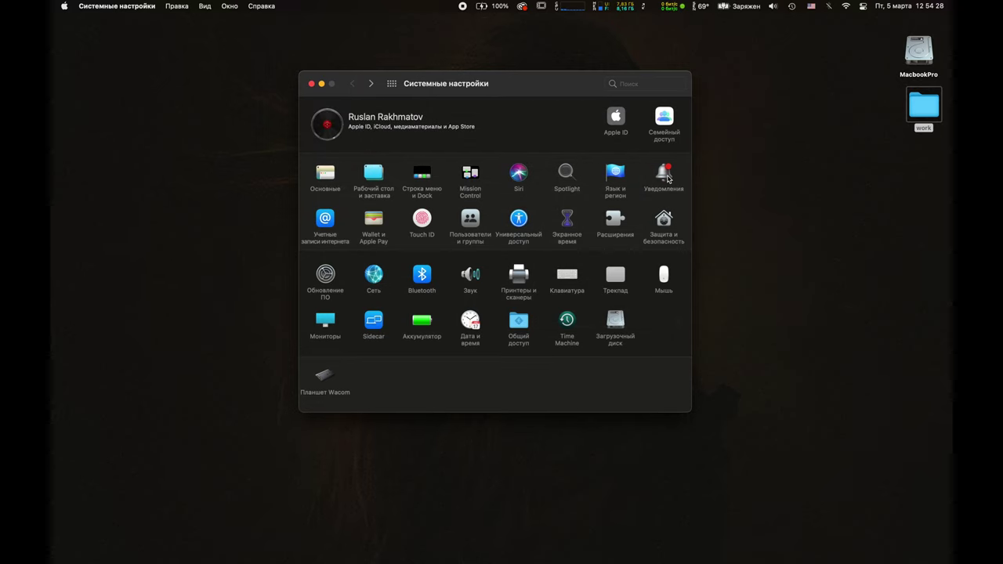
{"action": "left_click", "coordinate": [352, 84]}
- Examine which services the iCloud account syncs in Учетные записи интернета and return to the settings overview
{"action": "left_click", "coordinate": [325, 220]}
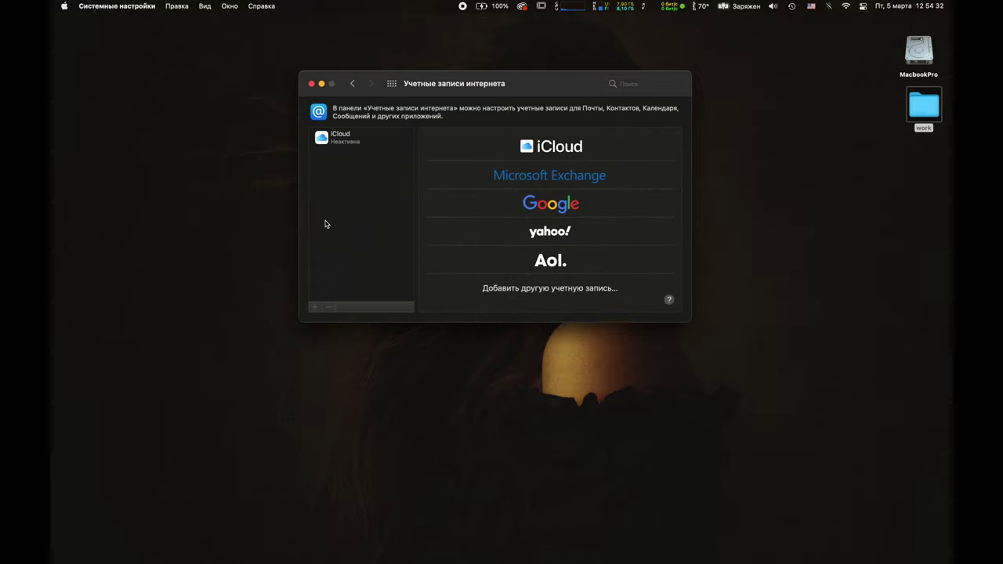
{"action": "left_click", "coordinate": [345, 143]}
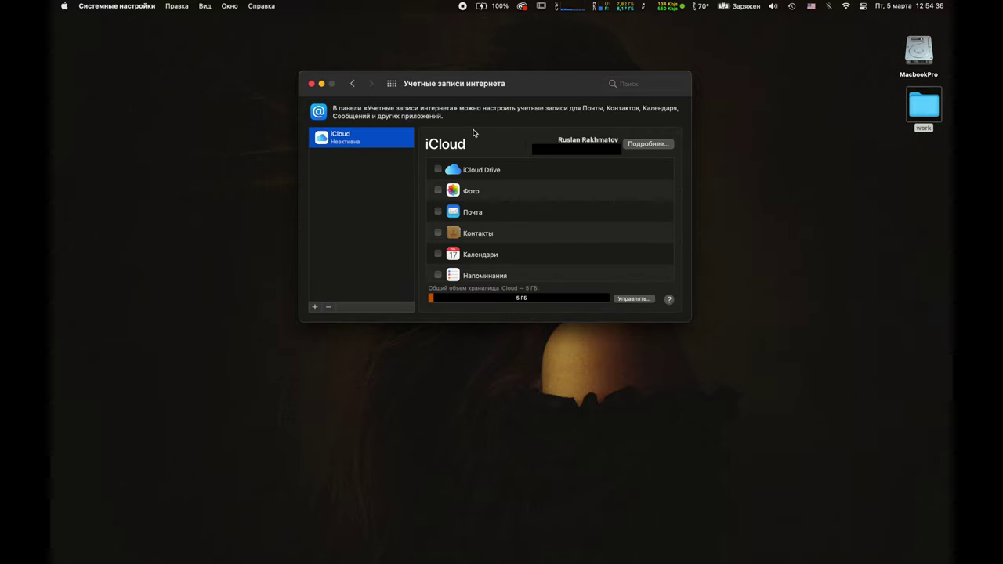
{"action": "scroll", "coordinate": [506, 179], "scroll_direction": "down", "scroll_amount": 5}
{"action": "scroll", "coordinate": [507, 180], "scroll_direction": "up", "scroll_amount": 5}
{"action": "scroll", "coordinate": [495, 194], "scroll_direction": "down", "scroll_amount": 6}
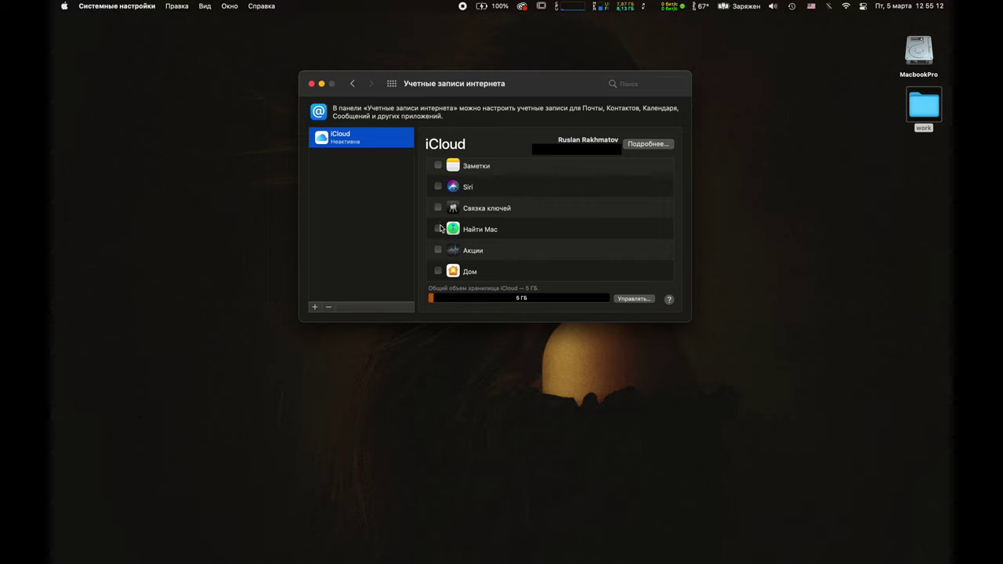
{"action": "scroll", "coordinate": [478, 238], "scroll_direction": "up", "scroll_amount": 10}
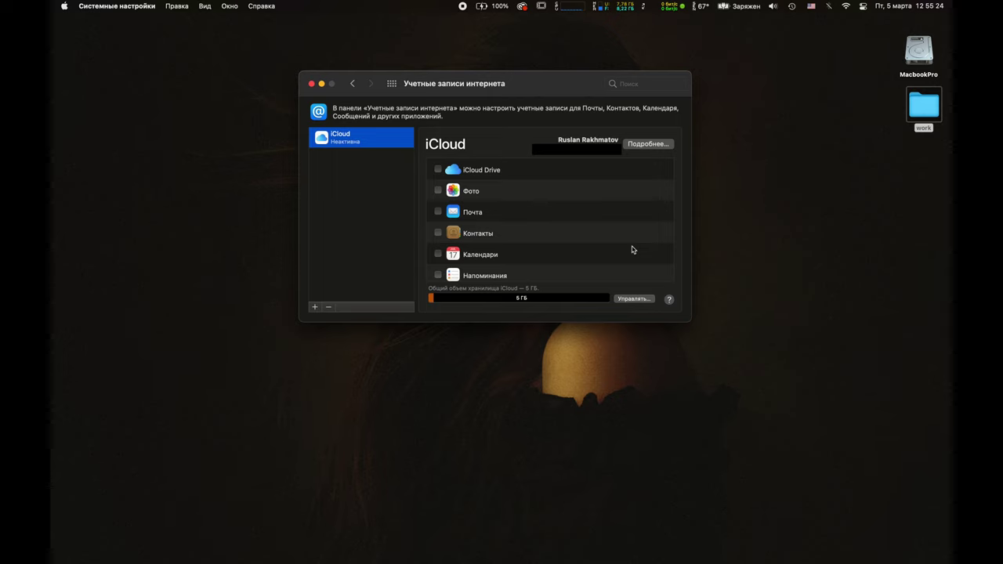
{"action": "key", "text": "super+bracketleft"}
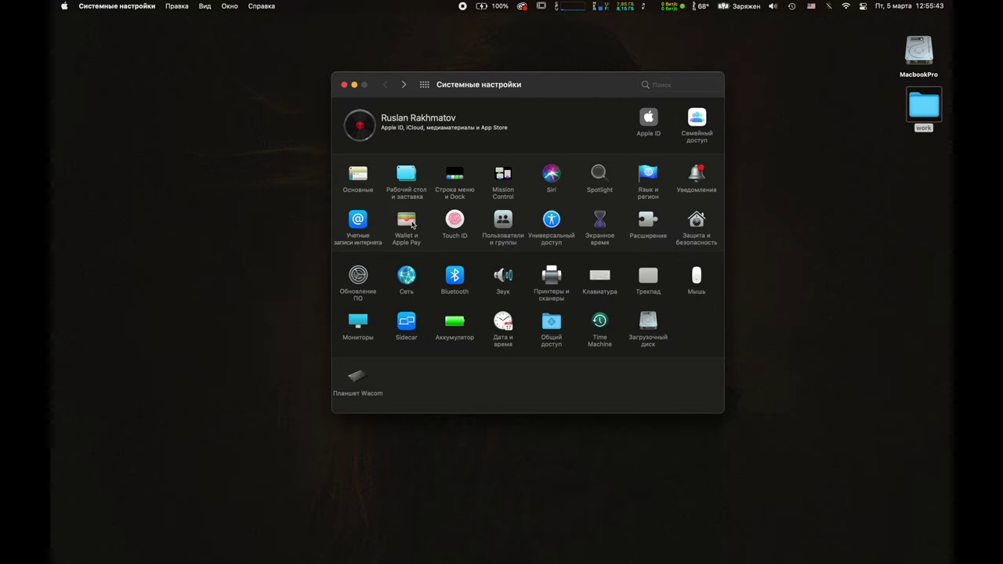
- Review the Touch ID options and the current user's password and login items (Объекты входа) in Пользователи и группы
{"action": "left_click", "coordinate": [453, 225]}
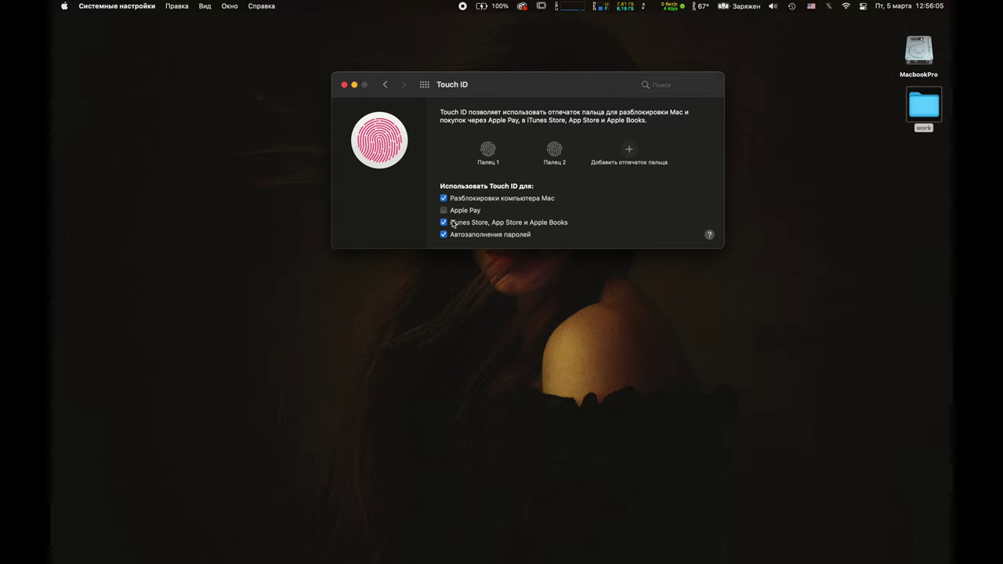
{"action": "left_click", "coordinate": [385, 84]}
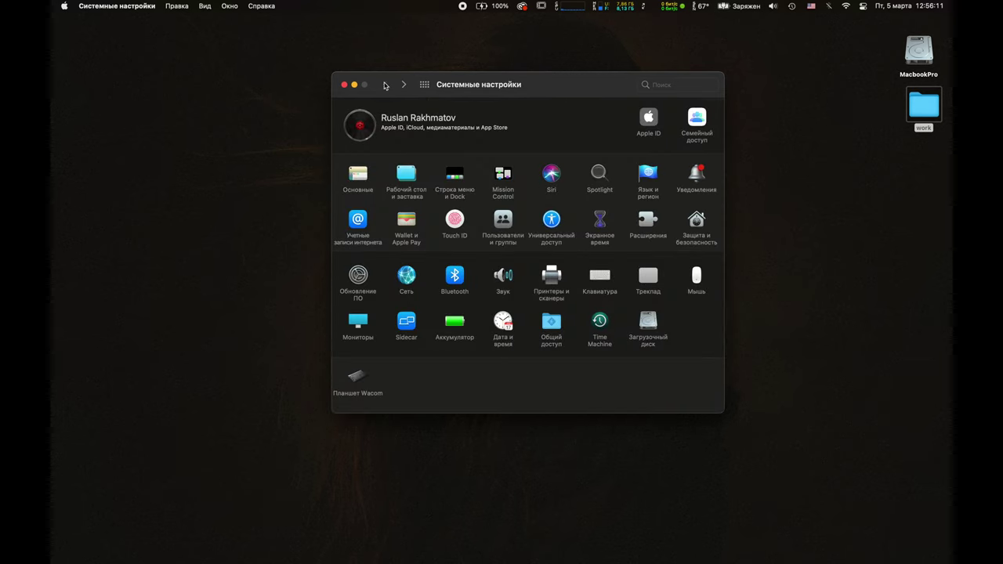
{"action": "left_click", "coordinate": [503, 220]}
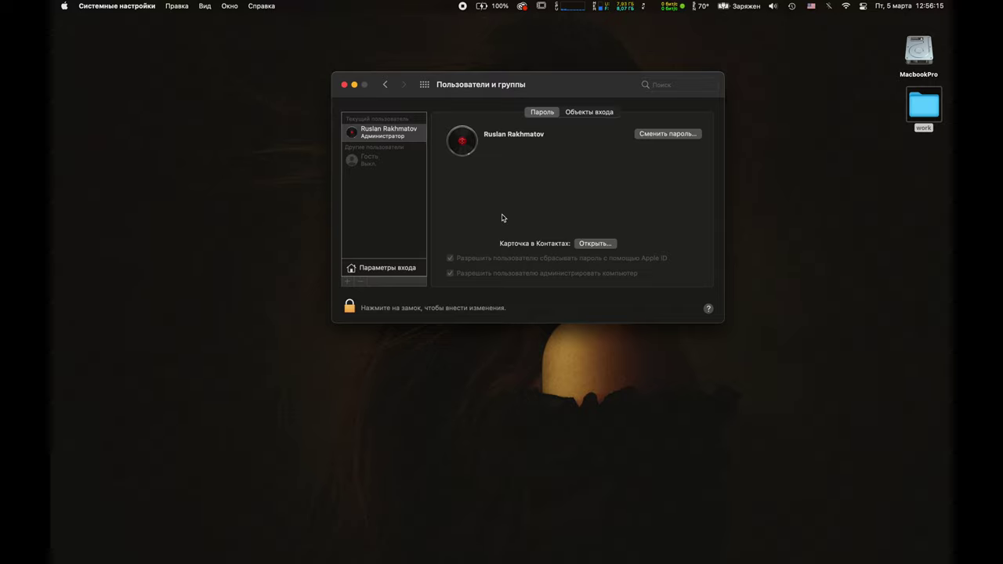
{"action": "left_click", "coordinate": [589, 115]}
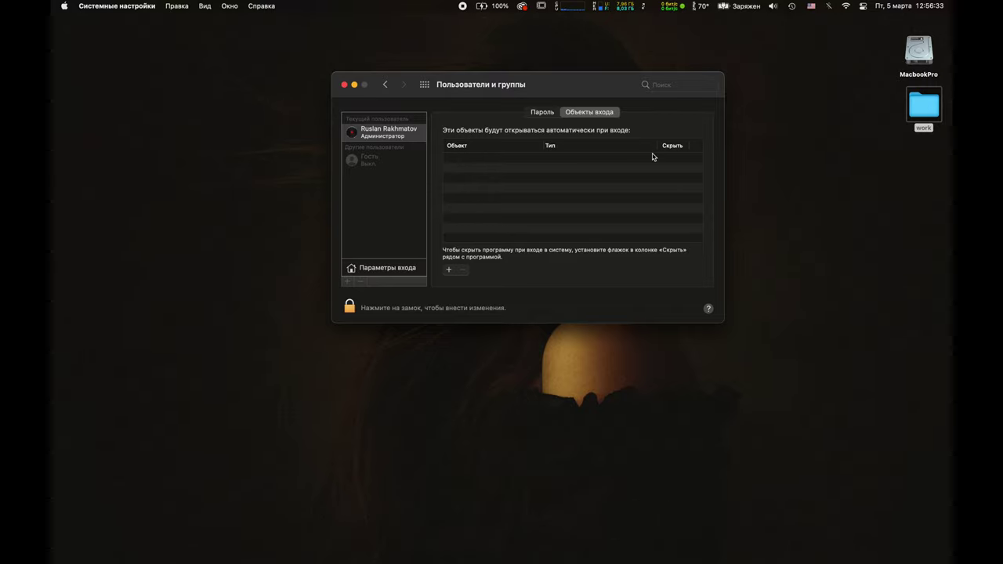
{"action": "left_click", "coordinate": [545, 112]}
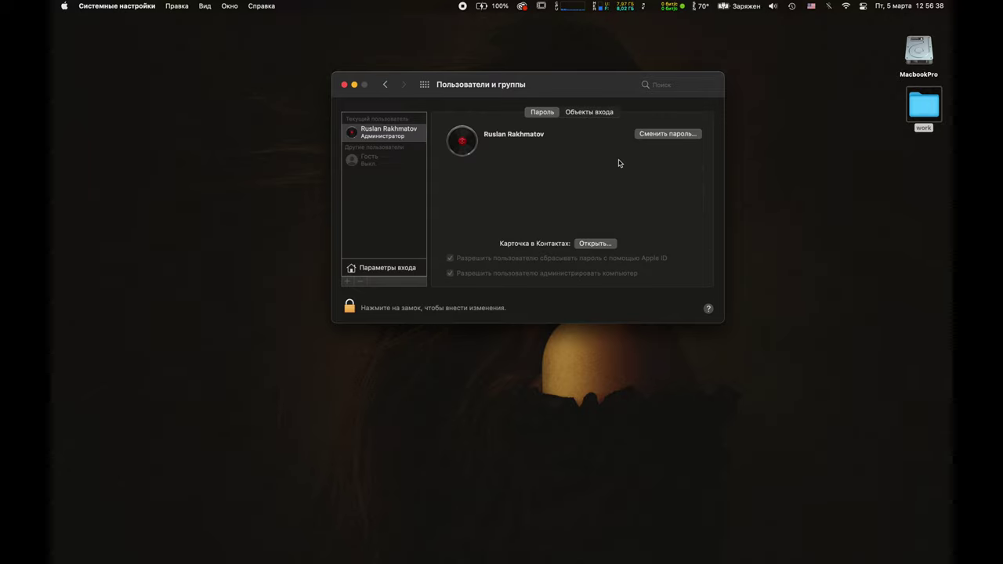
{"action": "left_click", "coordinate": [384, 85]}
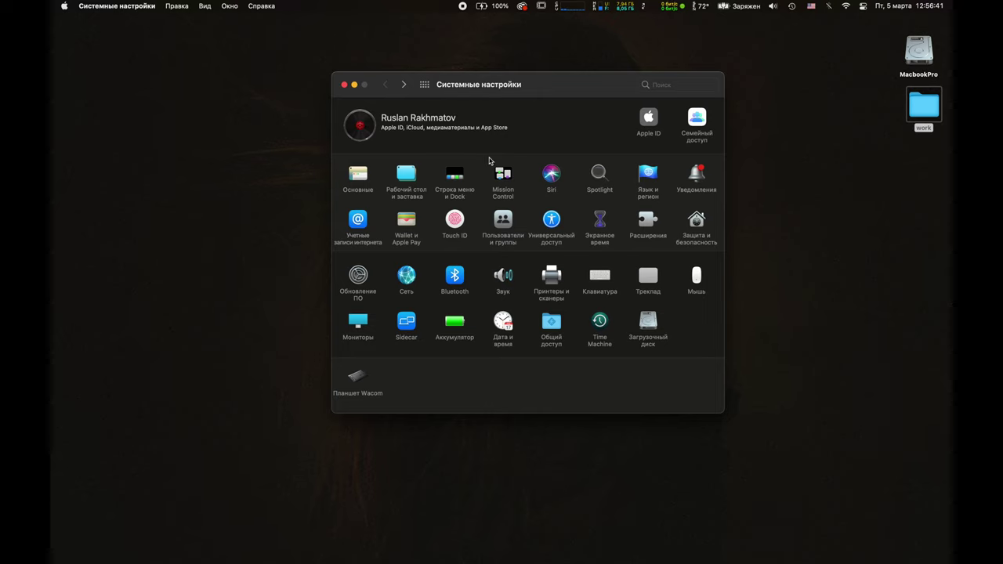
- Look at the Универсальный доступ overview and review the Трекпад options for clicking, scrolling and zooming, and other gestures
{"action": "left_click", "coordinate": [553, 221]}
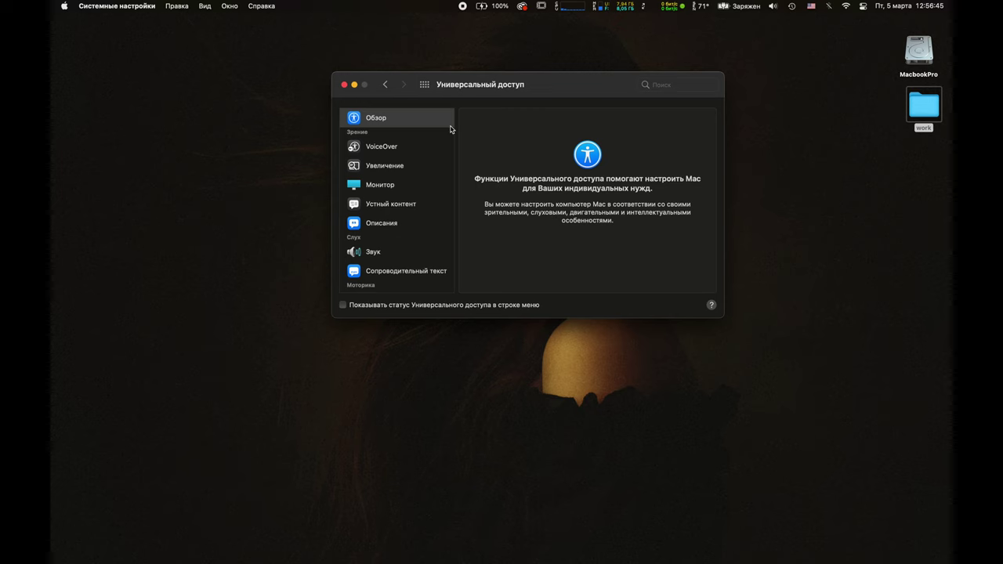
{"action": "left_click", "coordinate": [385, 83]}
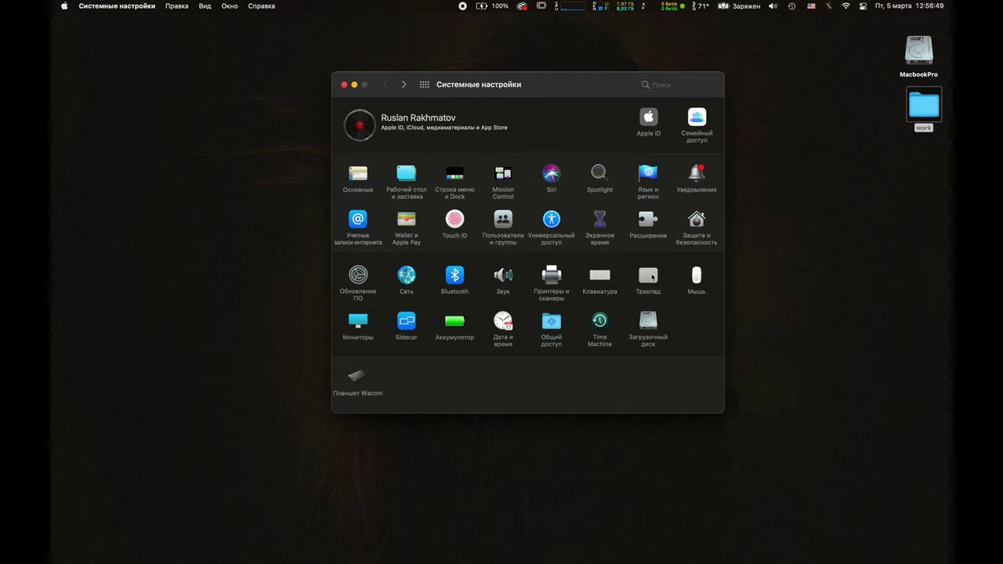
{"action": "left_click", "coordinate": [650, 276]}
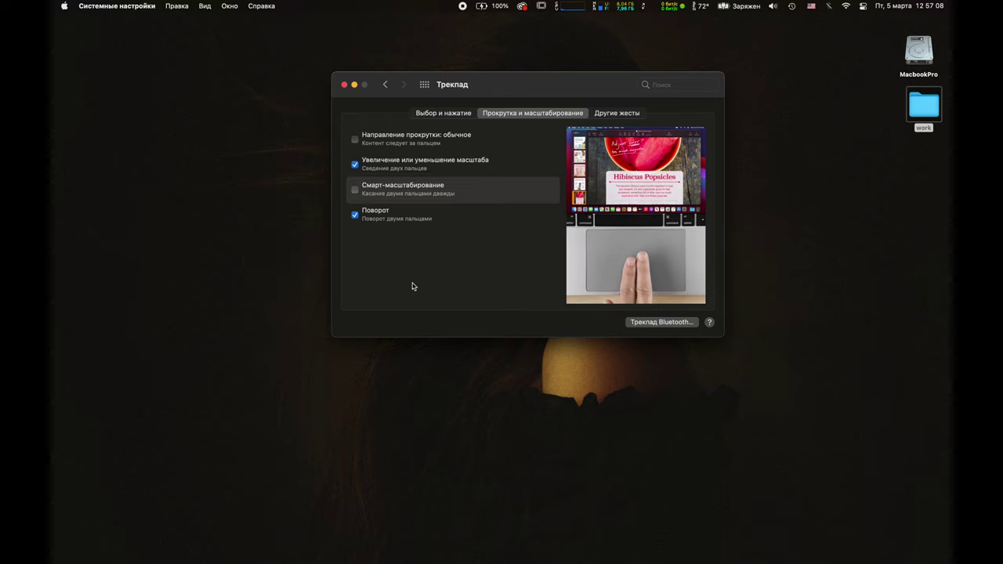
{"action": "left_click", "coordinate": [445, 114]}
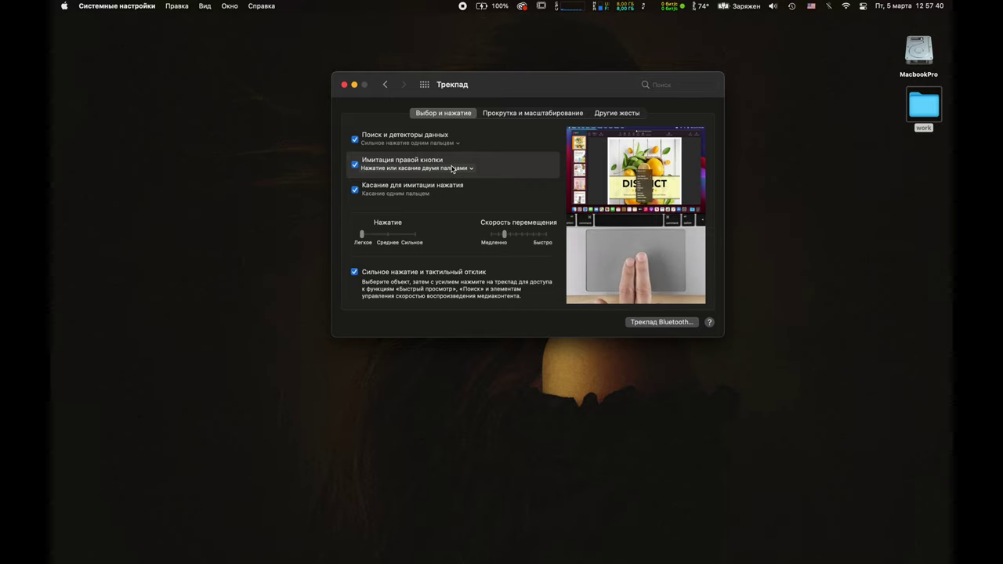
{"action": "left_click", "coordinate": [517, 114]}
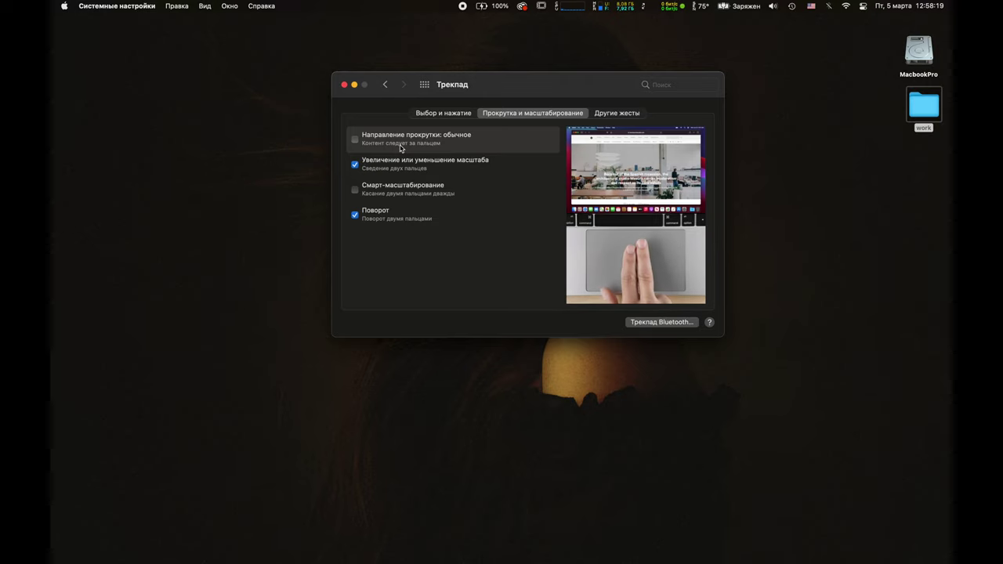
{"action": "left_click", "coordinate": [612, 114]}
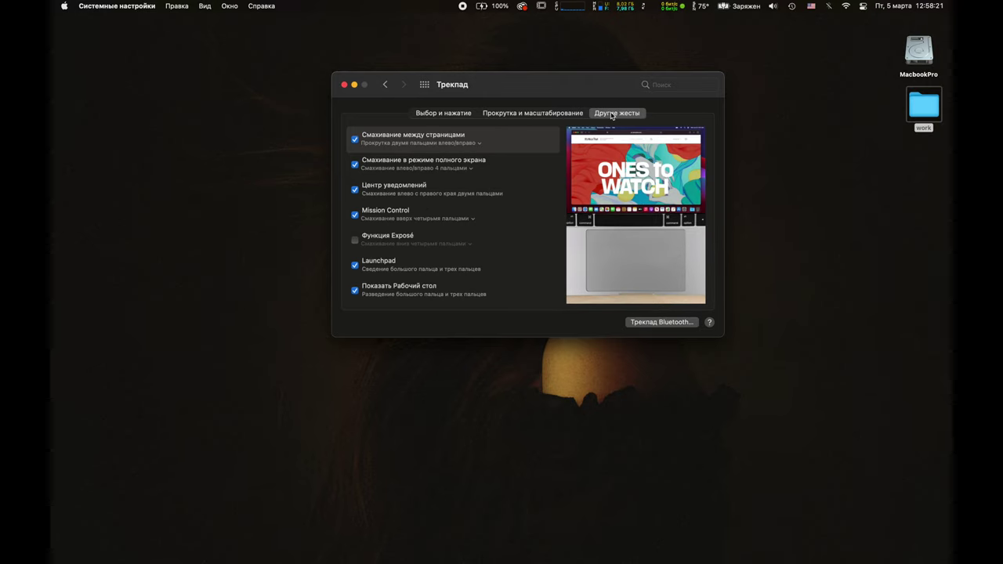
{"action": "left_click", "coordinate": [384, 86]}
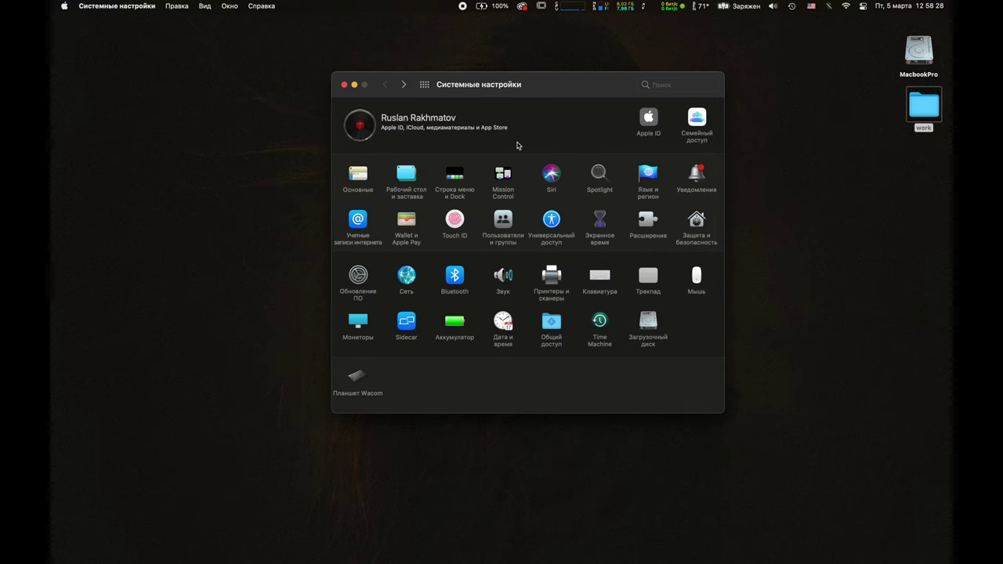
- Set trackpad dragging to «перетягивание тремя пальцами» in the Управление указателем options of Универсальный доступ
{"action": "left_click", "coordinate": [551, 221]}
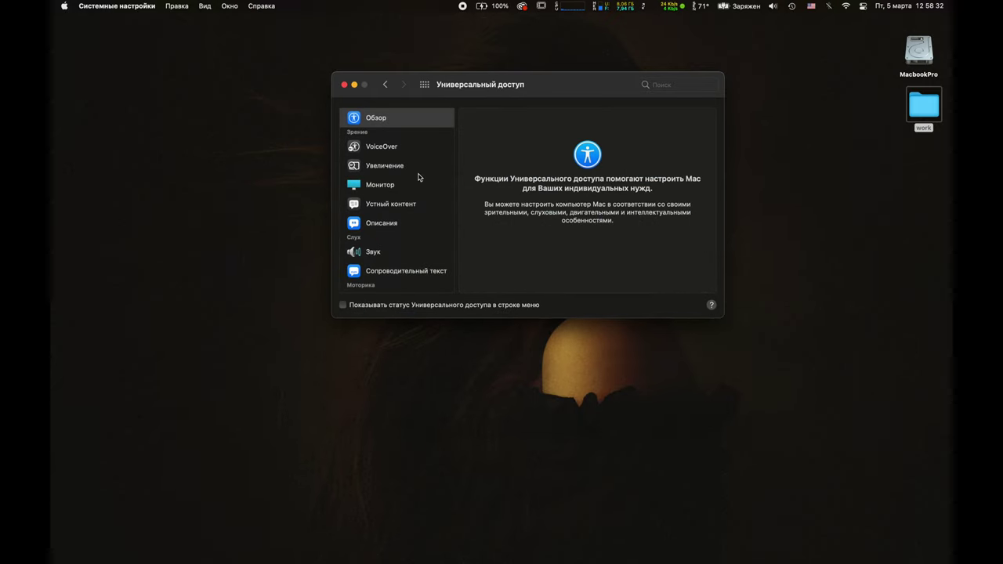
{"action": "scroll", "coordinate": [412, 174], "scroll_direction": "down", "scroll_amount": 2}
{"action": "scroll", "coordinate": [412, 174], "scroll_direction": "down", "scroll_amount": 4}
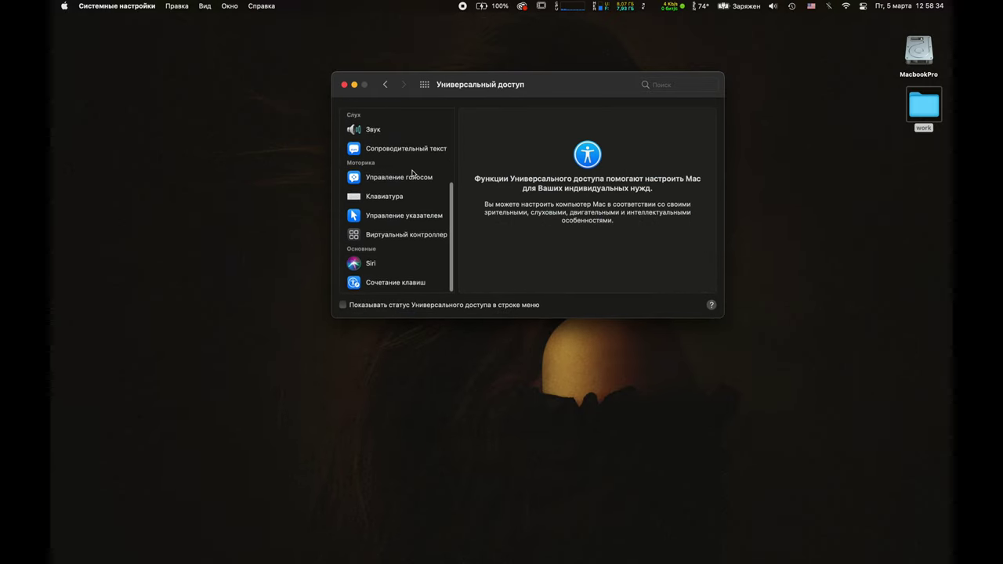
{"action": "left_click", "coordinate": [414, 216]}
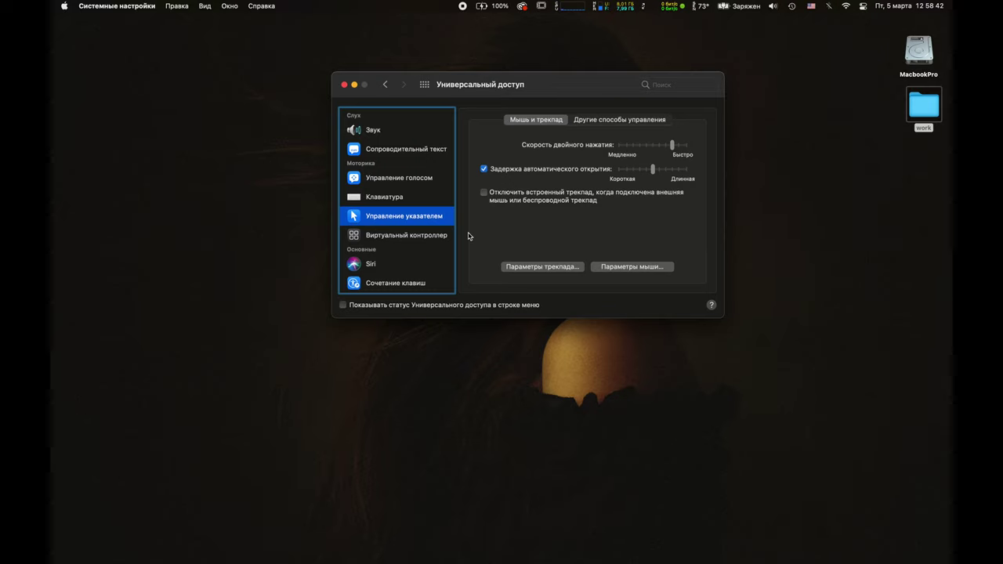
{"action": "left_click", "coordinate": [532, 268]}
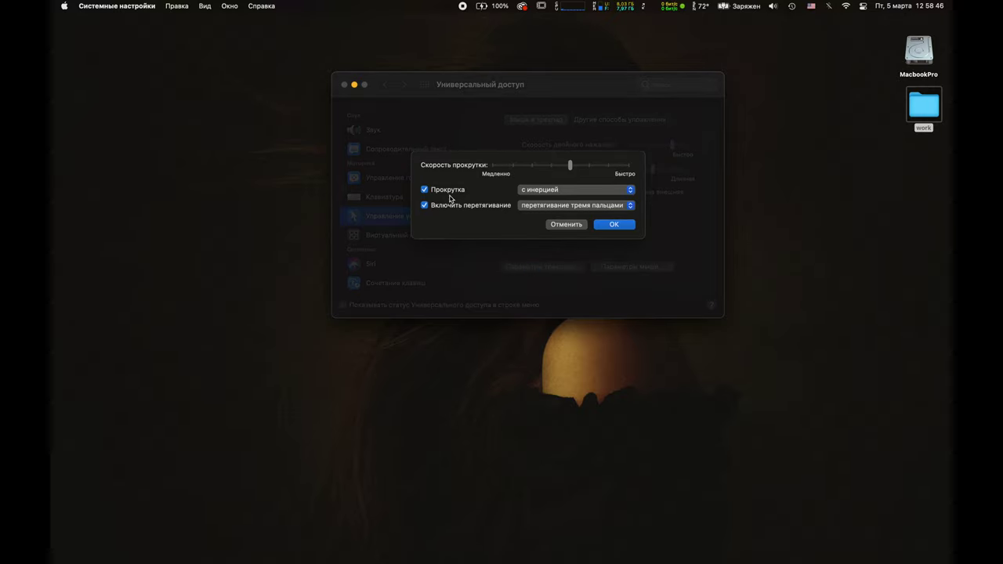
{"action": "left_click", "coordinate": [520, 206]}
{"action": "left_click", "coordinate": [541, 211]}
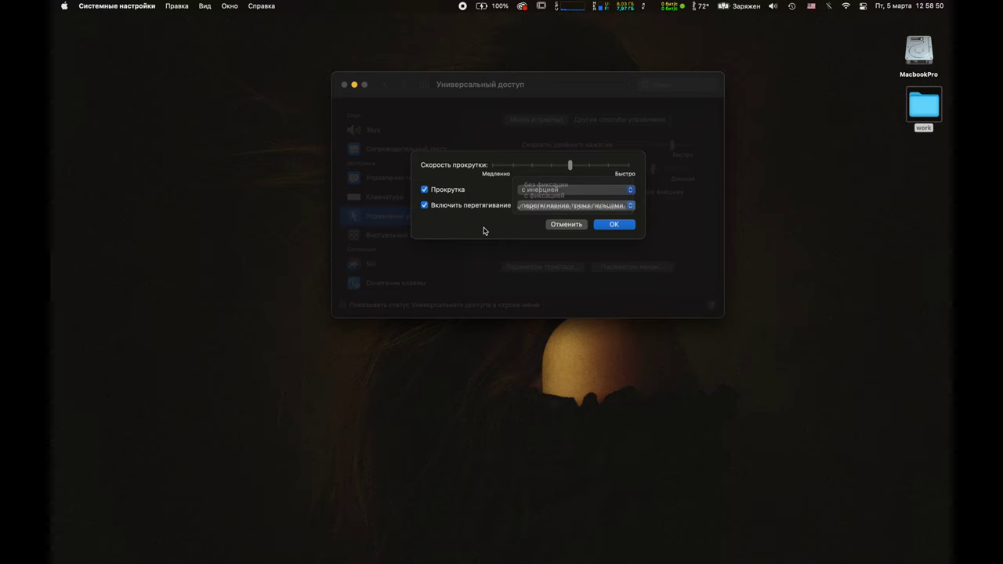
{"action": "left_click", "coordinate": [608, 226]}
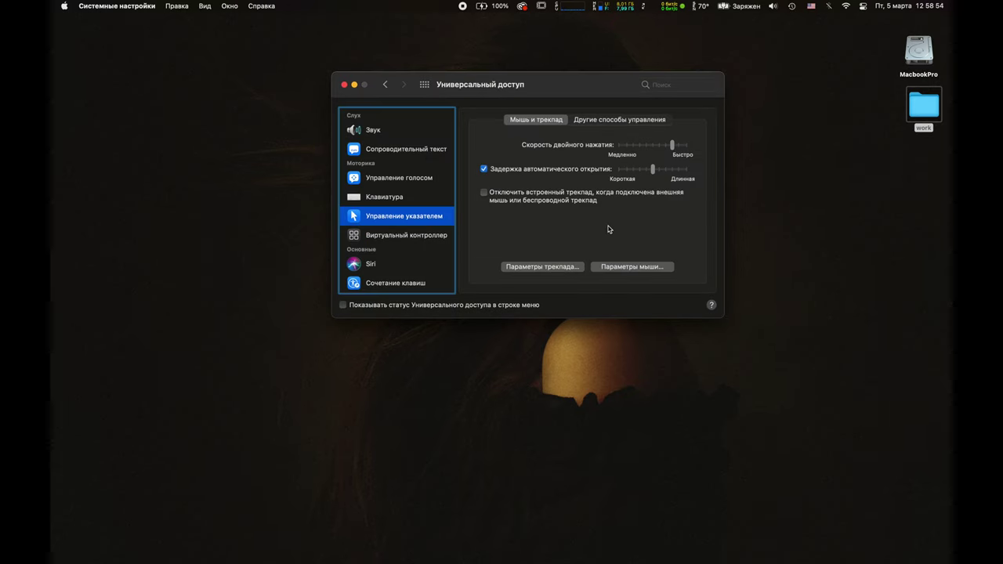
- Try out dragging by moving the Универсальный доступ window to the middle of the desktop, and return to the settings overview
{"action": "left_click_drag", "start_coordinate": [572, 90], "coordinate": [548, 228]}
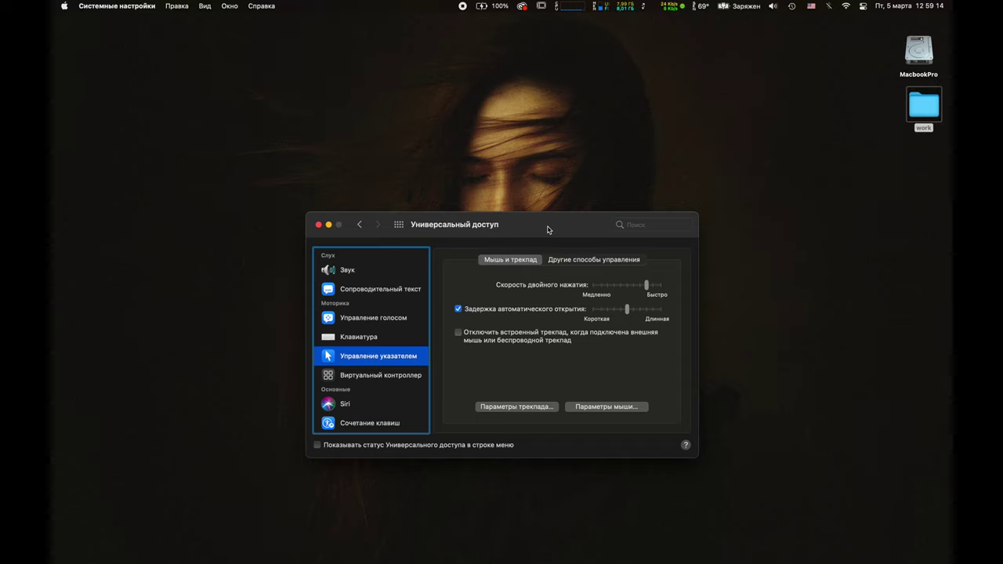
{"action": "left_click_drag", "start_coordinate": [548, 229], "coordinate": [555, 176]}
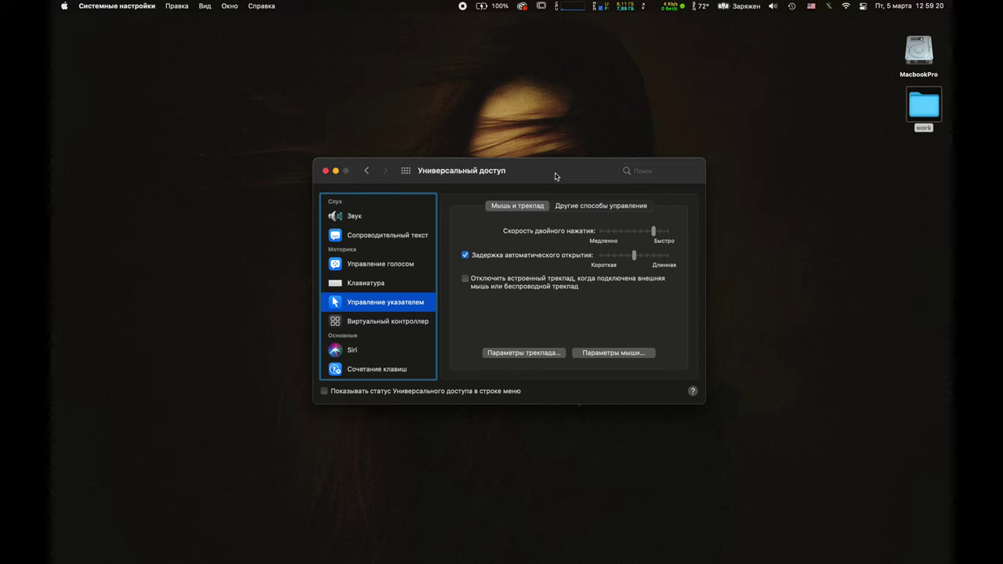
{"action": "left_click", "coordinate": [368, 172]}
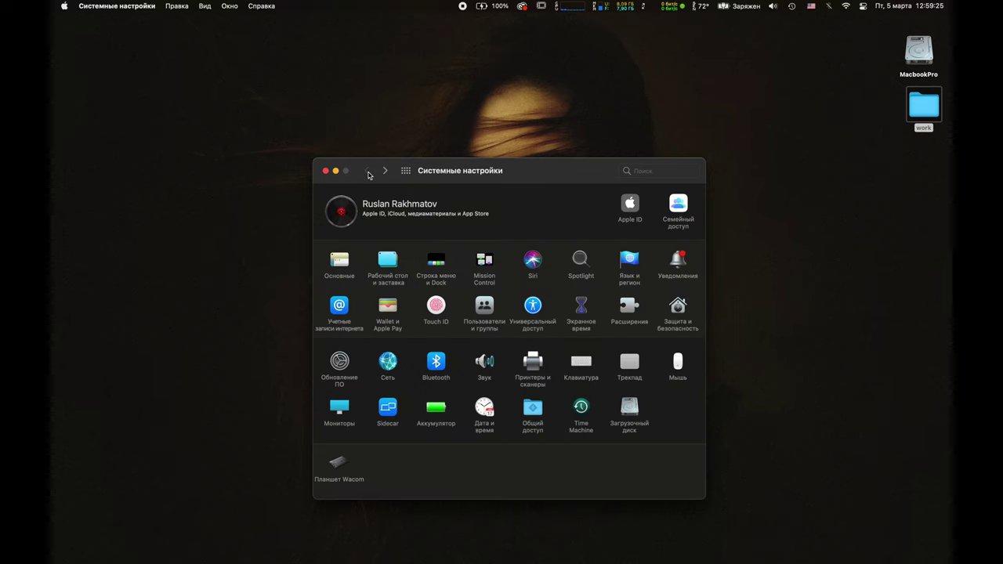
- Recheck the Трекпад options for gestures, scrolling and zooming, and clicking, and return to the settings overview
{"action": "left_click", "coordinate": [633, 362]}
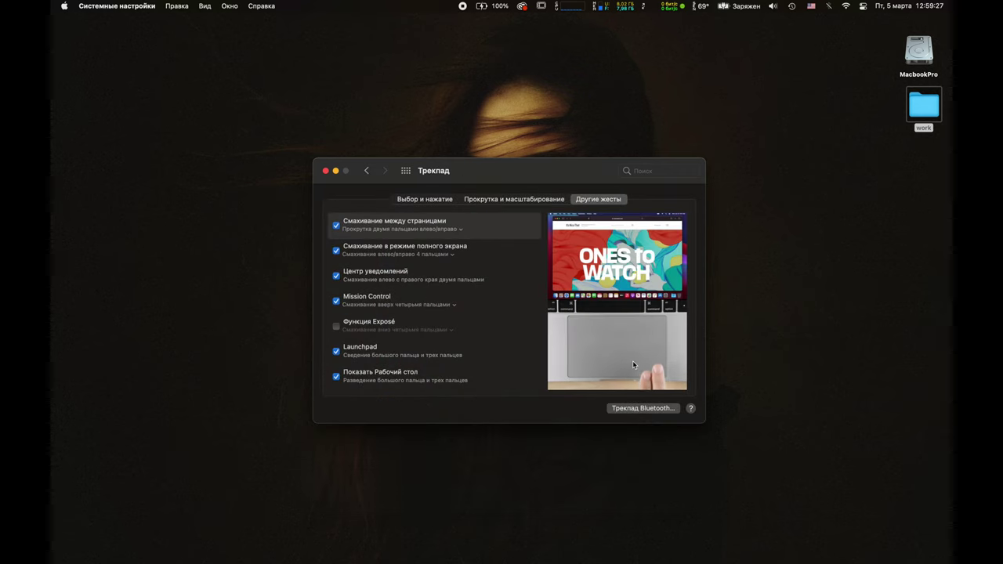
{"action": "left_click", "coordinate": [524, 200]}
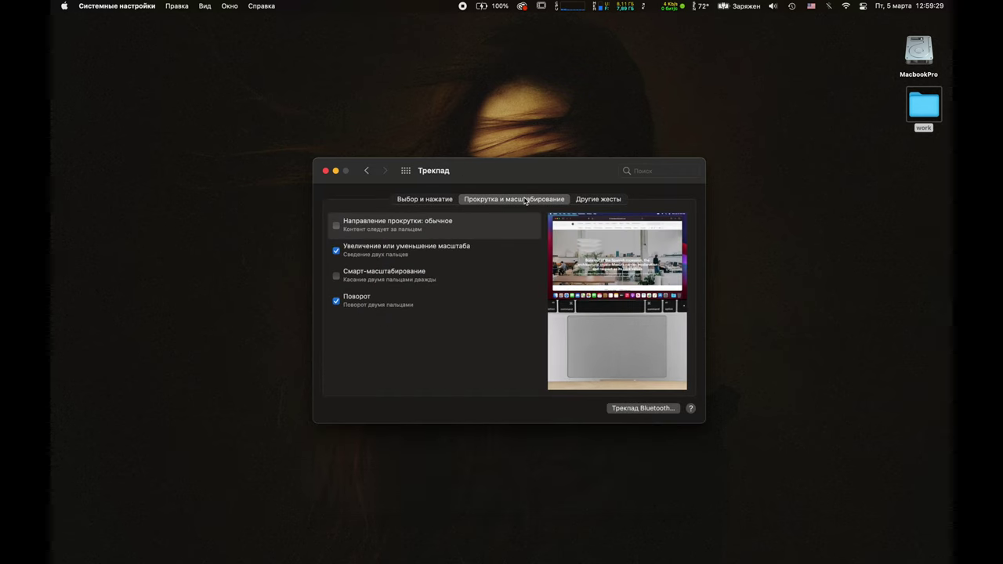
{"action": "left_click", "coordinate": [440, 205]}
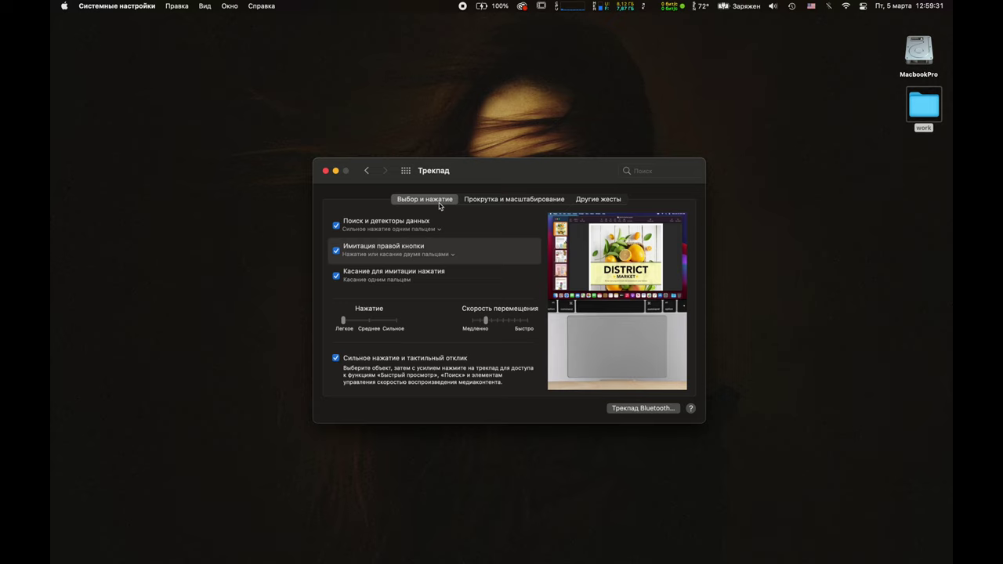
{"action": "left_click", "coordinate": [492, 199]}
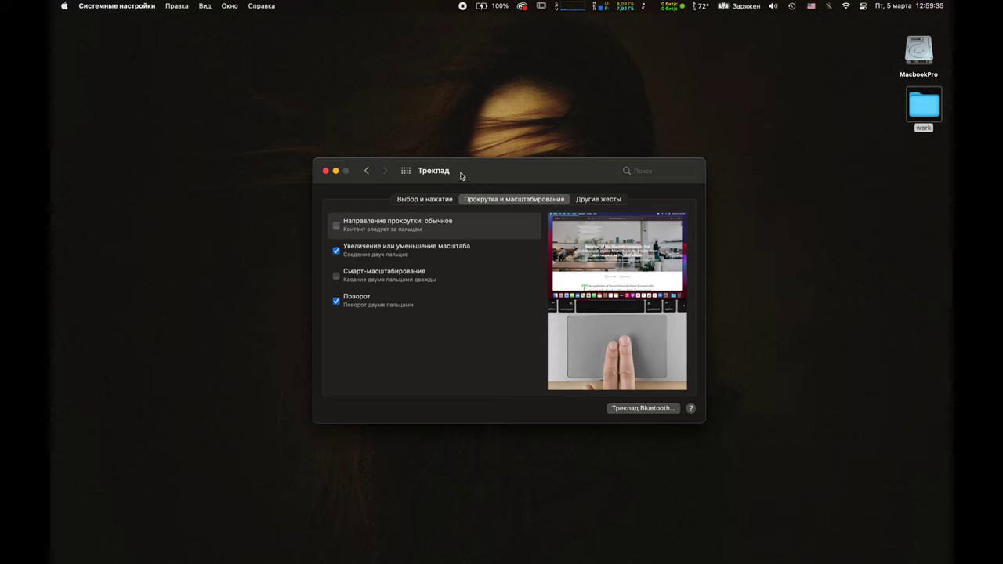
{"action": "left_click", "coordinate": [365, 172]}
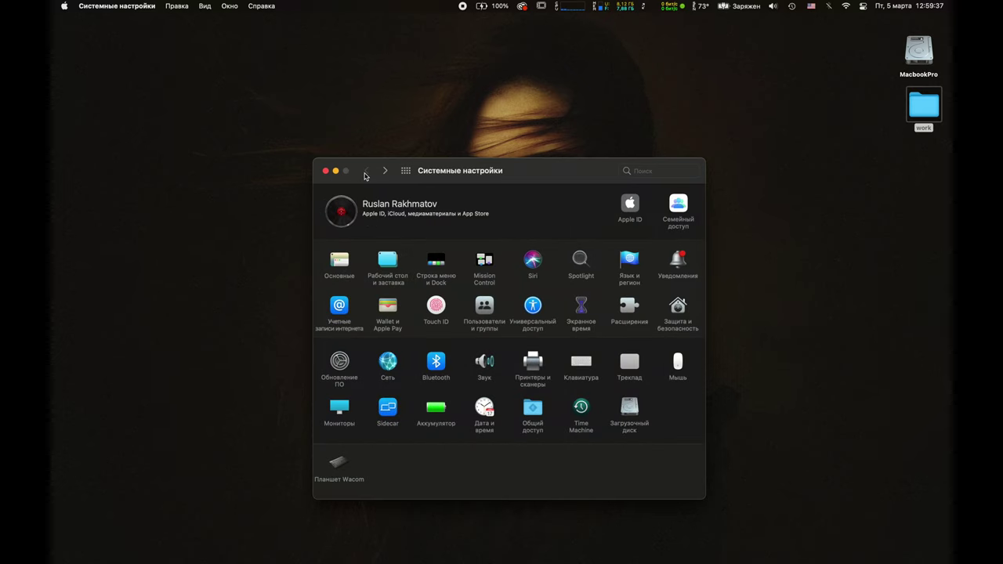
- Look through the list of Универсальный доступ categories once more and return to the settings overview
{"action": "left_click", "coordinate": [533, 305]}
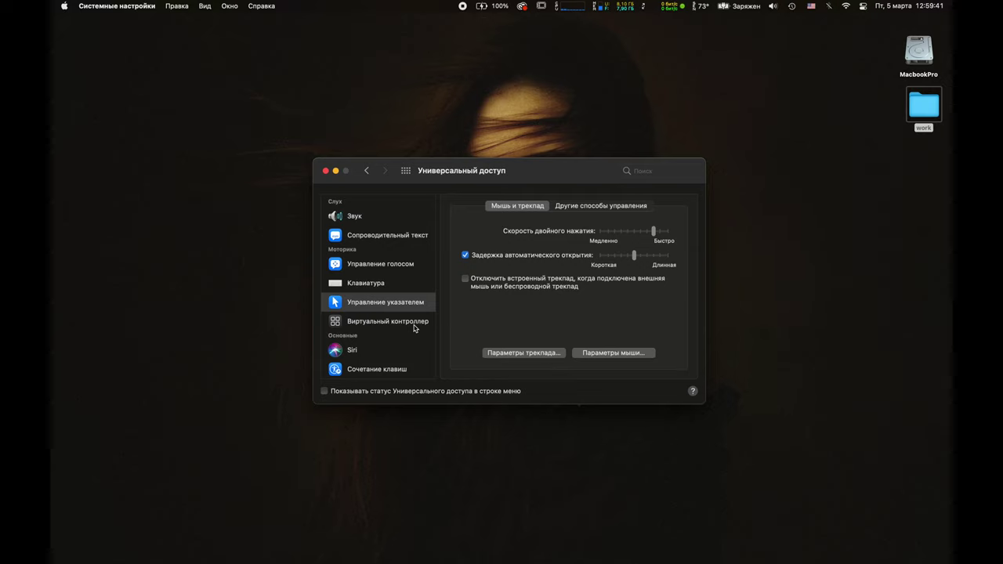
{"action": "scroll", "coordinate": [416, 327], "scroll_direction": "up", "scroll_amount": 5}
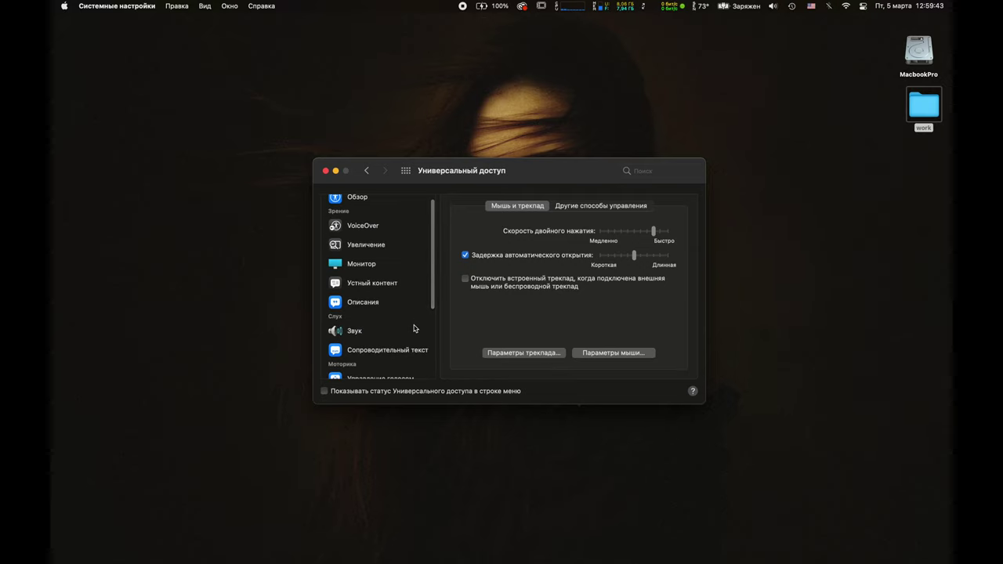
{"action": "scroll", "coordinate": [415, 329], "scroll_direction": "up", "scroll_amount": 2}
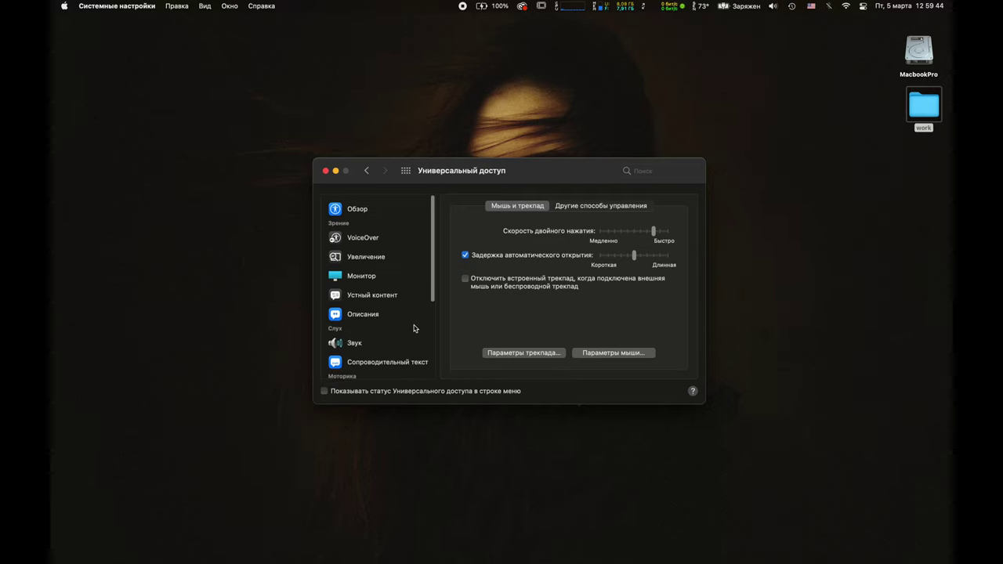
{"action": "left_click", "coordinate": [366, 170]}
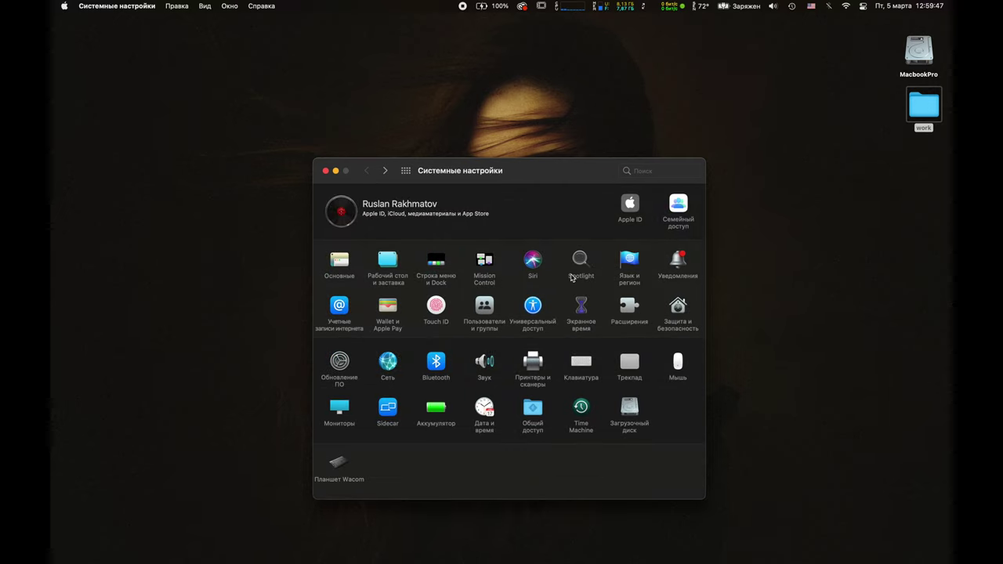
- Check today's app usage in Экранное время and the installed add-ons in Расширения
{"action": "left_click", "coordinate": [581, 311]}
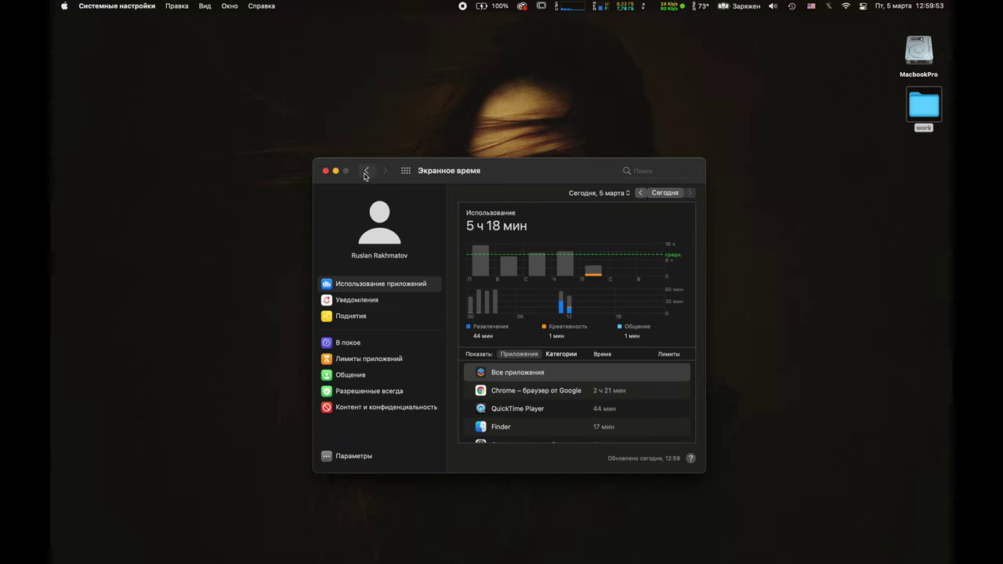
{"action": "left_click", "coordinate": [365, 172]}
{"action": "left_click", "coordinate": [629, 312]}
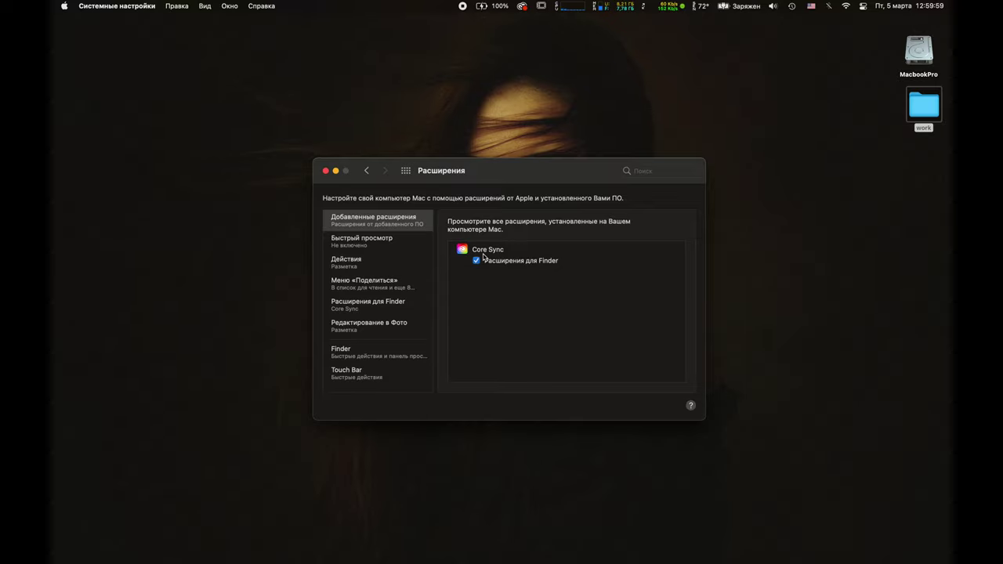
{"action": "left_click", "coordinate": [366, 171]}
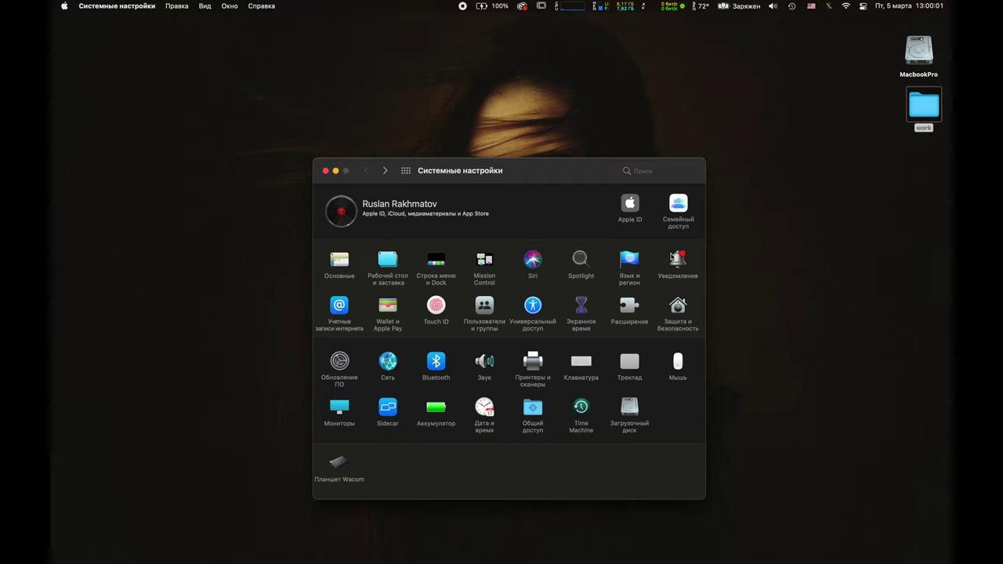
- Review the Основные, FileVault and Брандмауэр settings in Защита и безопасность
{"action": "left_click", "coordinate": [678, 309]}
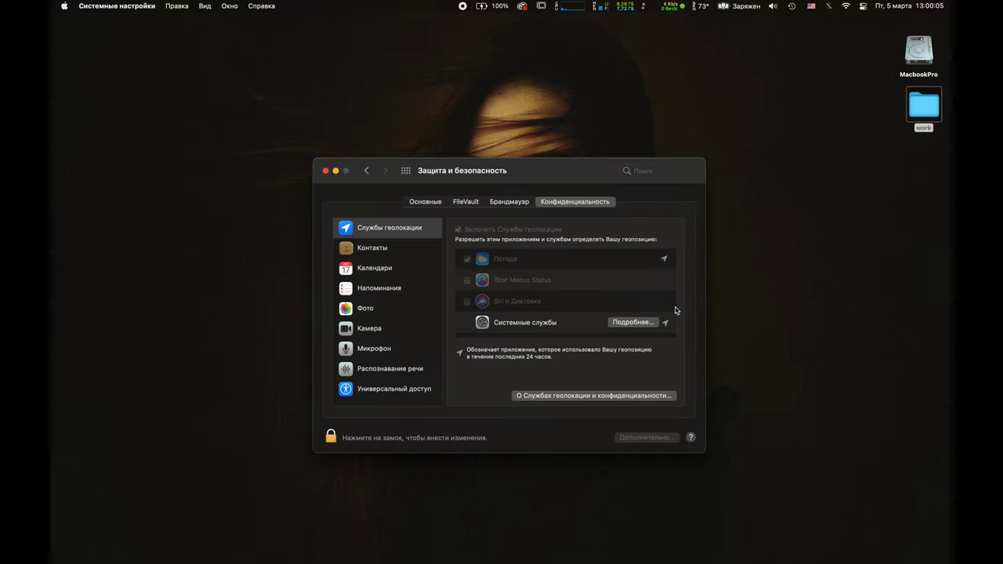
{"action": "left_click", "coordinate": [427, 203]}
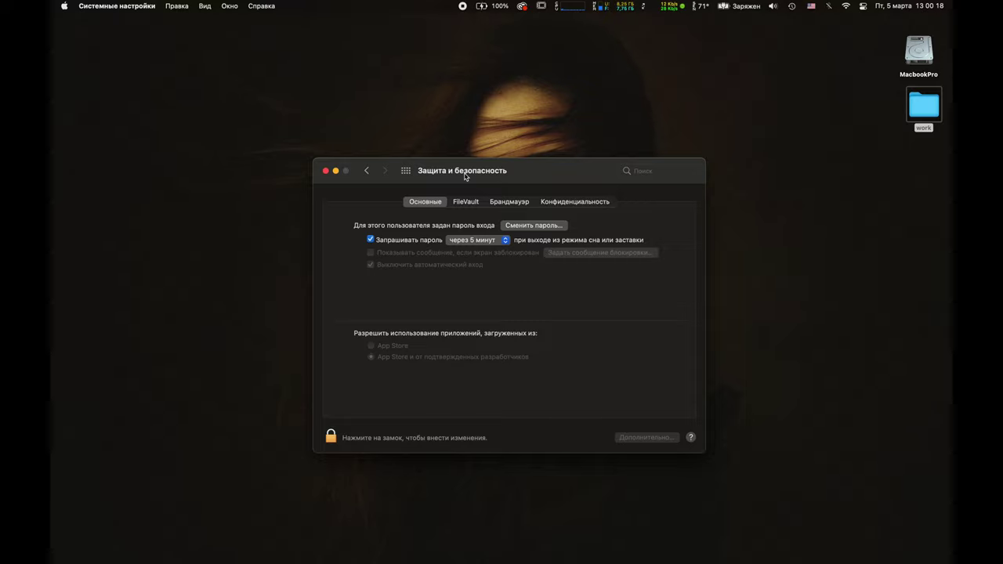
{"action": "left_click", "coordinate": [467, 204]}
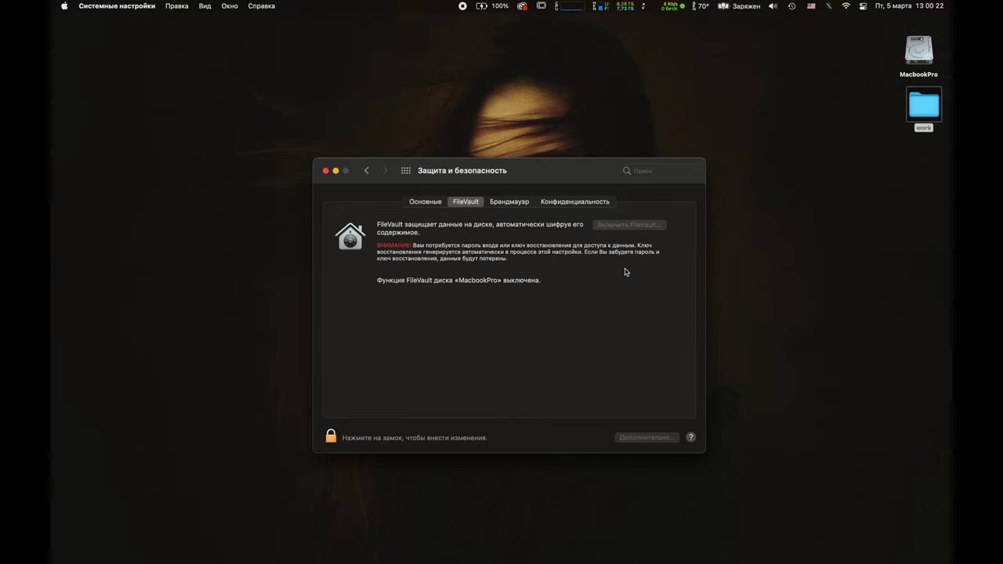
{"action": "left_click", "coordinate": [525, 205]}
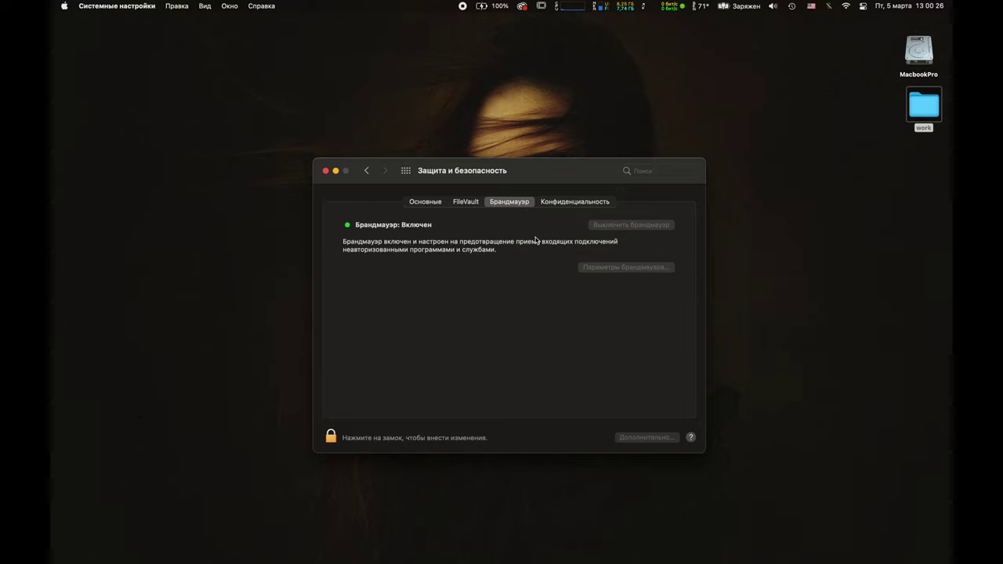
- Examine the Конфиденциальность categories, including camera access, and return to the settings overview
{"action": "left_click", "coordinate": [583, 204]}
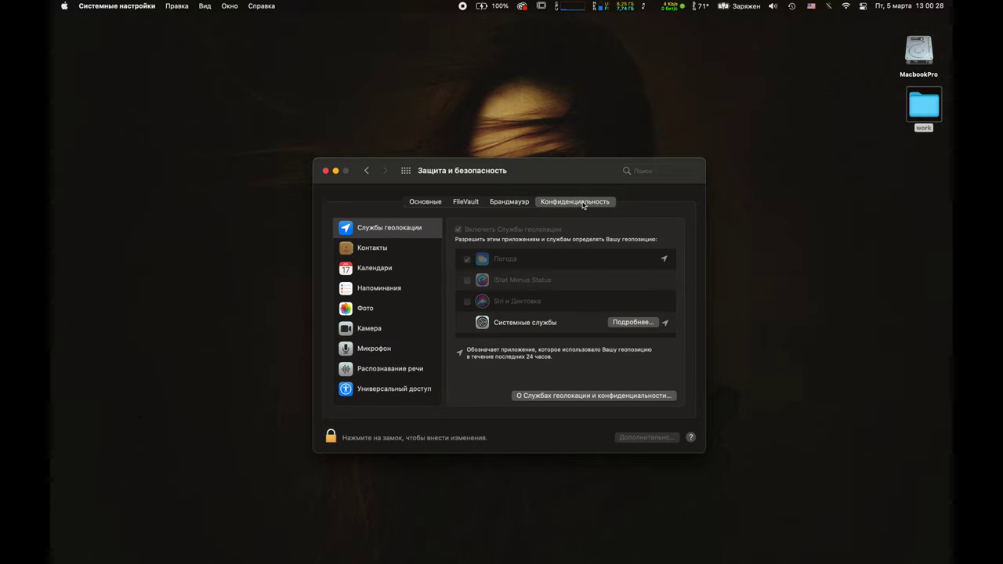
{"action": "scroll", "coordinate": [404, 307], "scroll_direction": "down", "scroll_amount": 2}
{"action": "scroll", "coordinate": [404, 307], "scroll_direction": "down", "scroll_amount": 8}
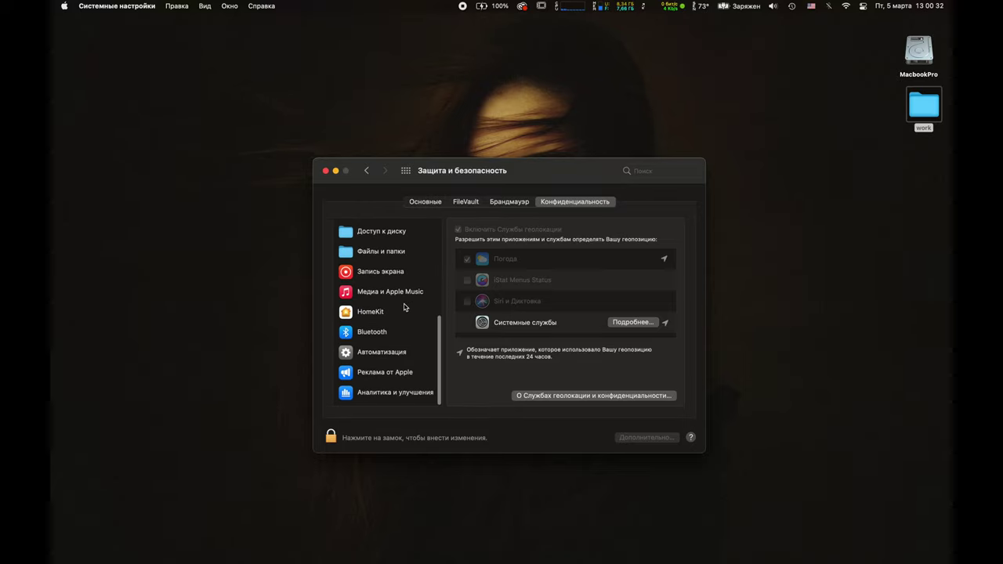
{"action": "scroll", "coordinate": [404, 307], "scroll_direction": "up", "scroll_amount": 3}
{"action": "scroll", "coordinate": [405, 307], "scroll_direction": "up", "scroll_amount": 4}
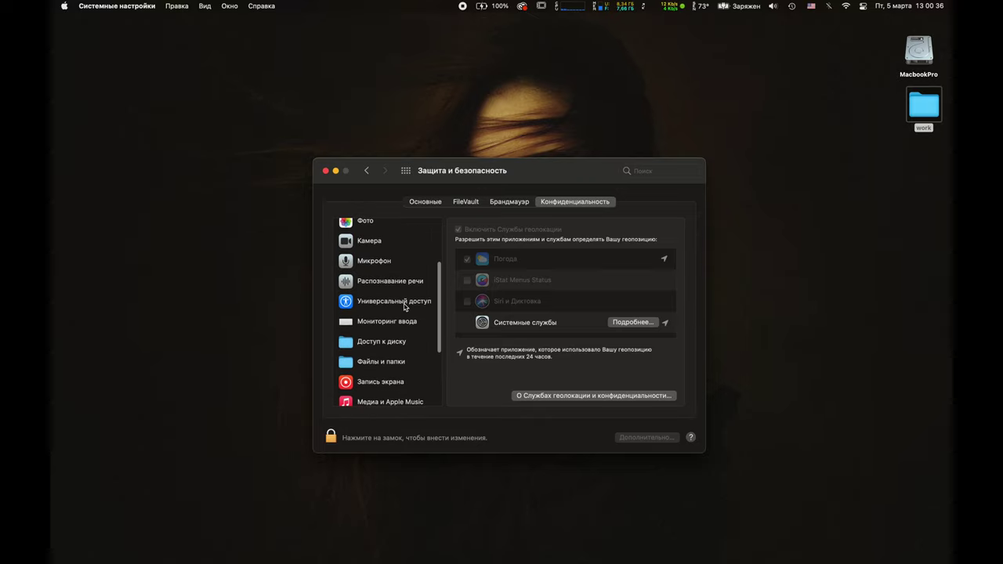
{"action": "left_click", "coordinate": [408, 323]}
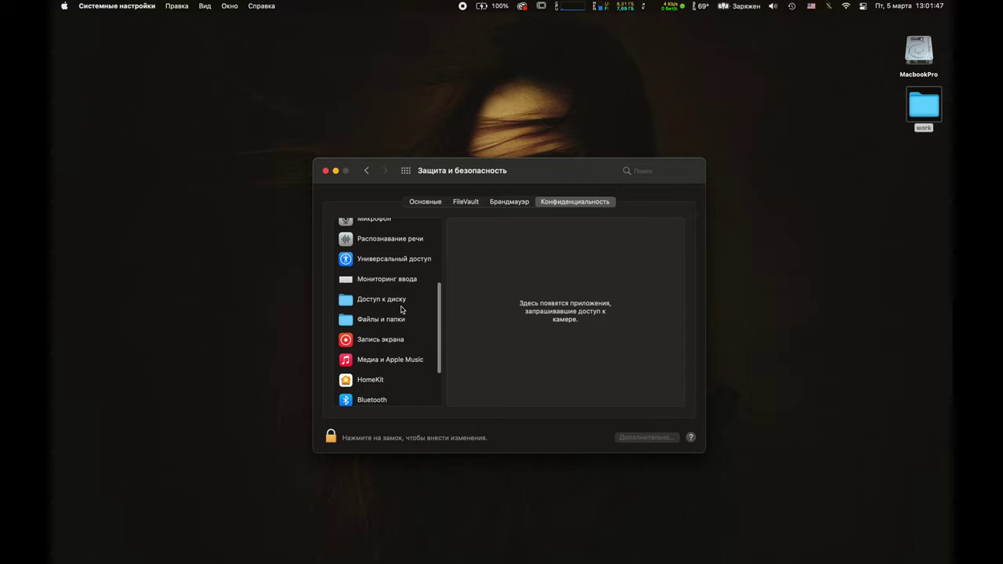
{"action": "scroll", "coordinate": [400, 310], "scroll_direction": "down", "scroll_amount": 3}
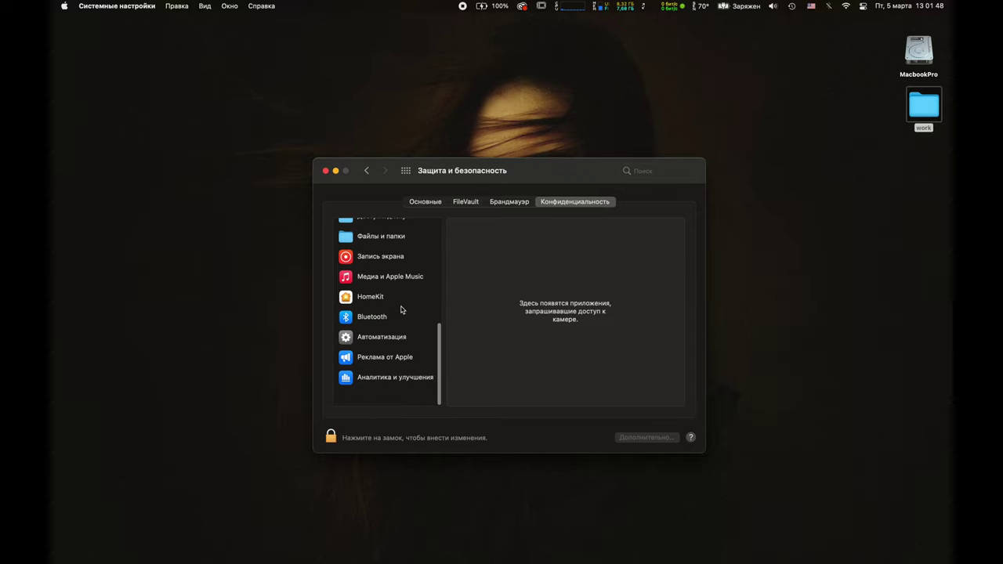
{"action": "scroll", "coordinate": [400, 310], "scroll_direction": "up", "scroll_amount": 8}
{"action": "left_click", "coordinate": [366, 171]}
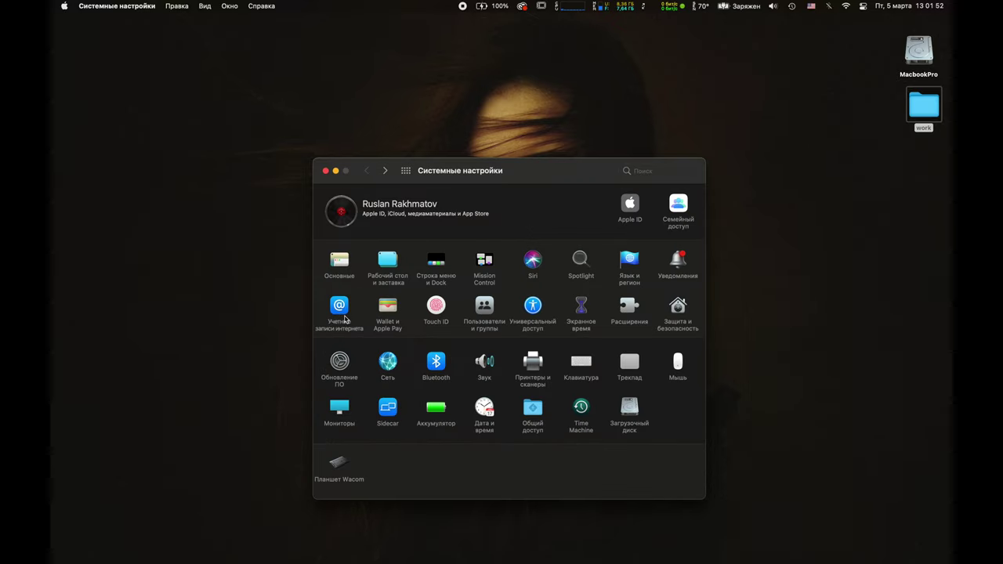
- Check for macOS updates in Обновление ПО, review the advanced automatic update options and return to the settings overview
{"action": "left_click", "coordinate": [345, 357]}
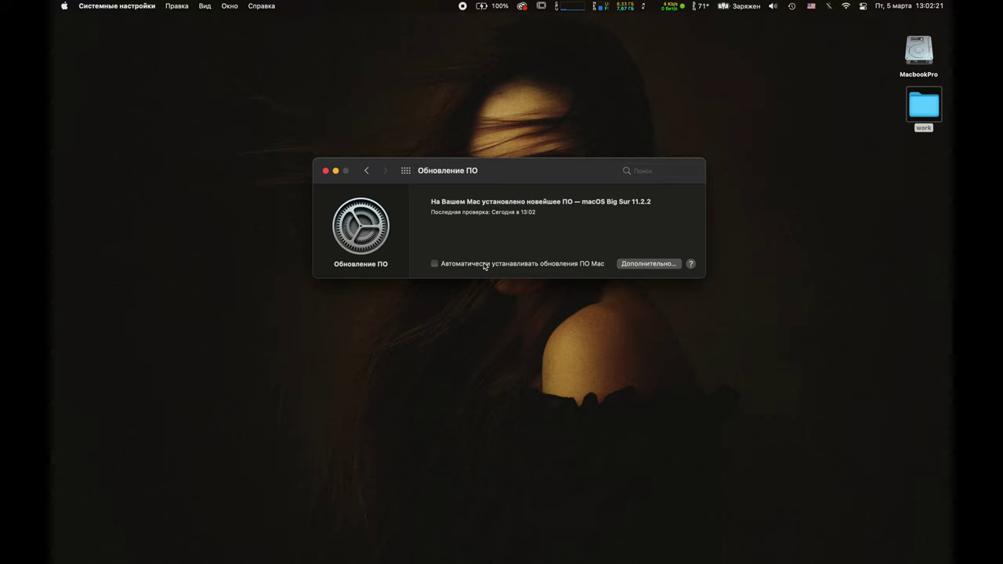
{"action": "left_click", "coordinate": [649, 265]}
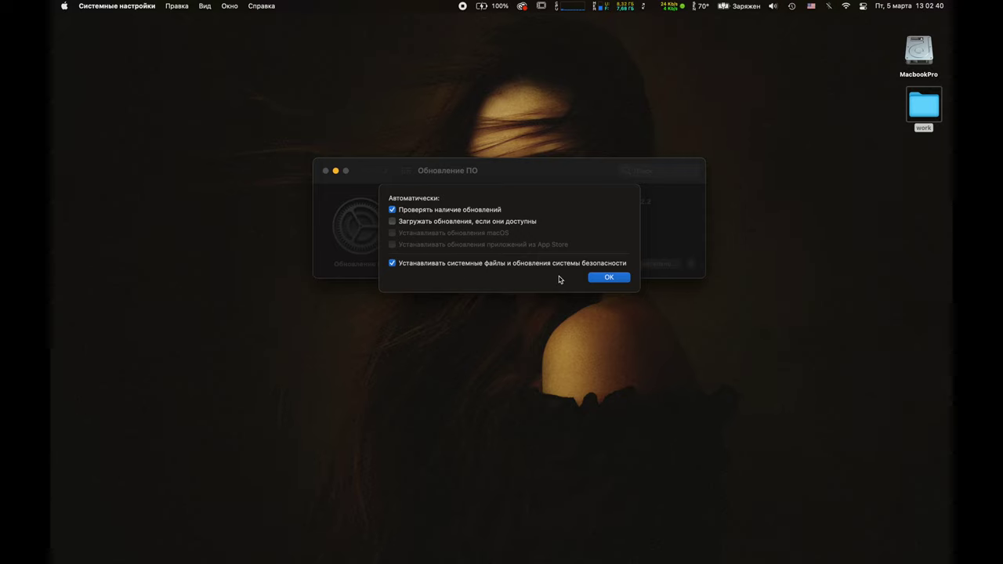
{"action": "left_click", "coordinate": [609, 275]}
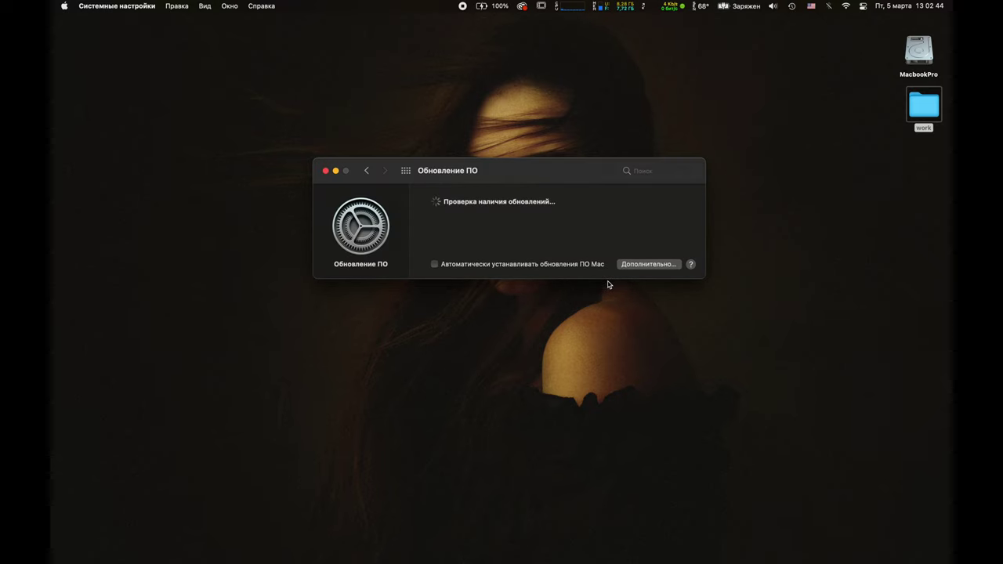
{"action": "left_click", "coordinate": [366, 170]}
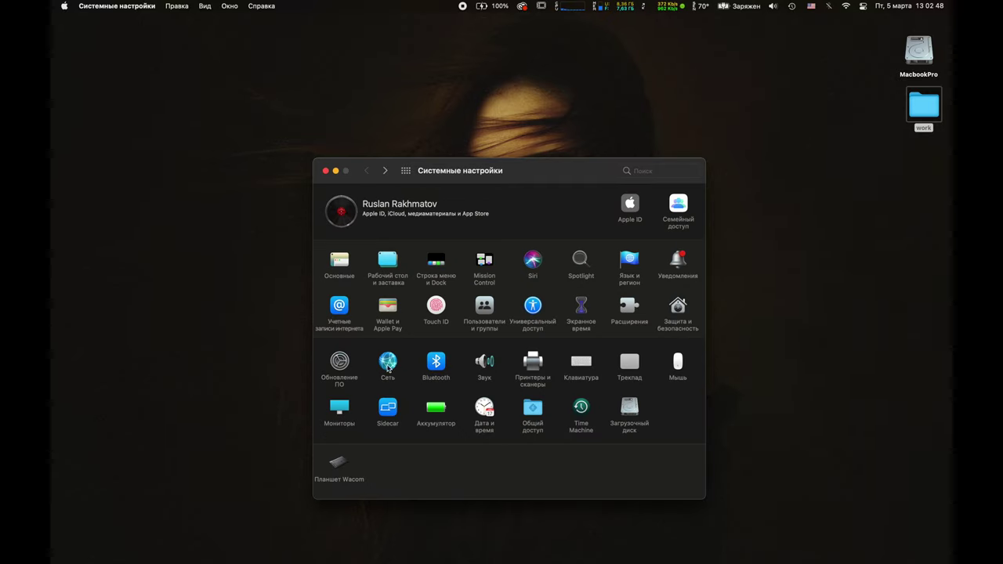
- Check the Сеть and Bluetooth settings and return to the settings overview
{"action": "left_click", "coordinate": [387, 368]}
{"action": "left_click", "coordinate": [365, 171]}
{"action": "left_click", "coordinate": [436, 362]}
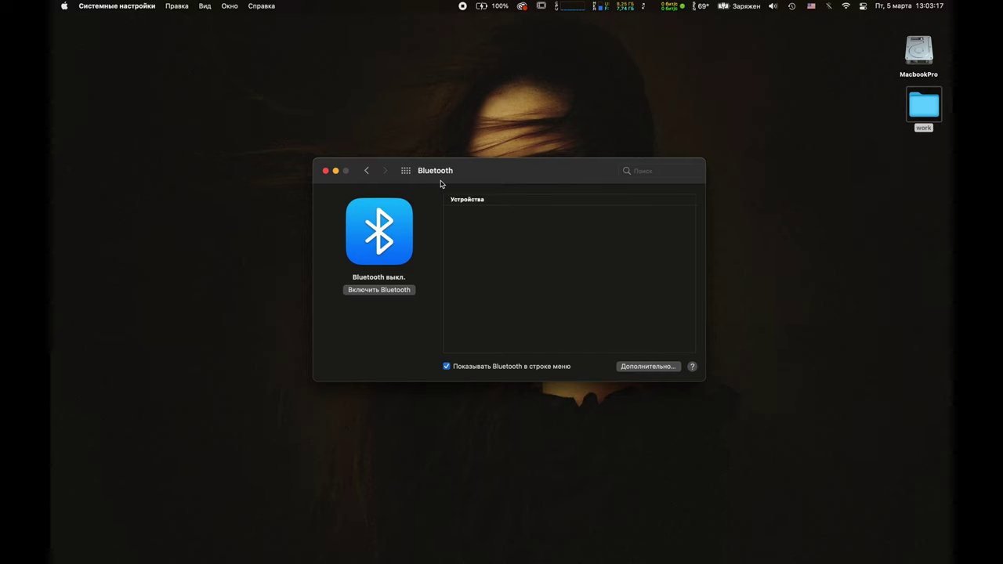
{"action": "left_click", "coordinate": [365, 171]}
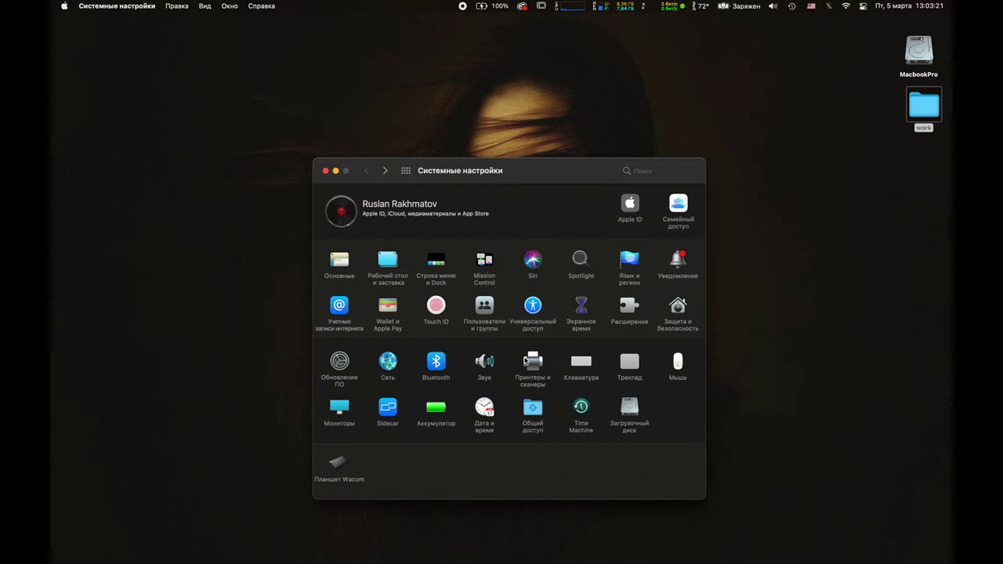
- Review the general keyboard and Текст settings in Клавиатура, and show the Сочетания клавиш
{"action": "left_click", "coordinate": [578, 362]}
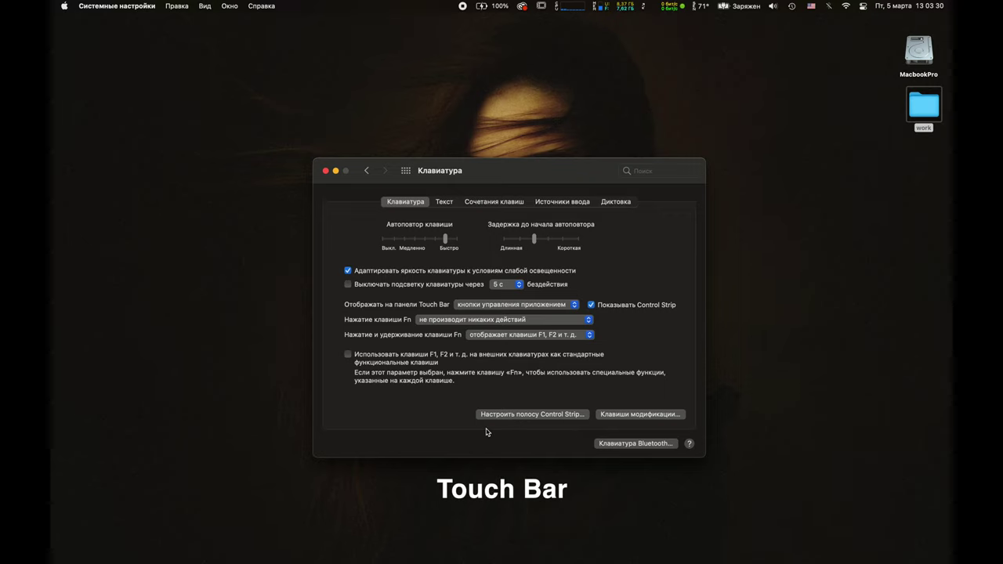
{"action": "left_click", "coordinate": [443, 202]}
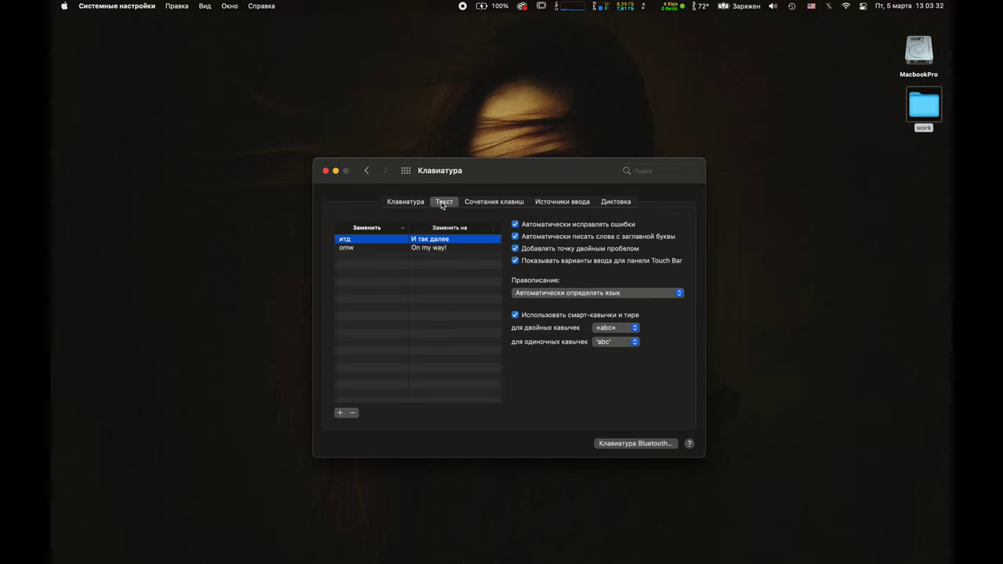
{"action": "left_click", "coordinate": [493, 202]}
- Check the Источники ввода and Spotlight shortcuts, review the keyboard input sources and return to the settings overview
{"action": "left_click", "coordinate": [391, 271]}
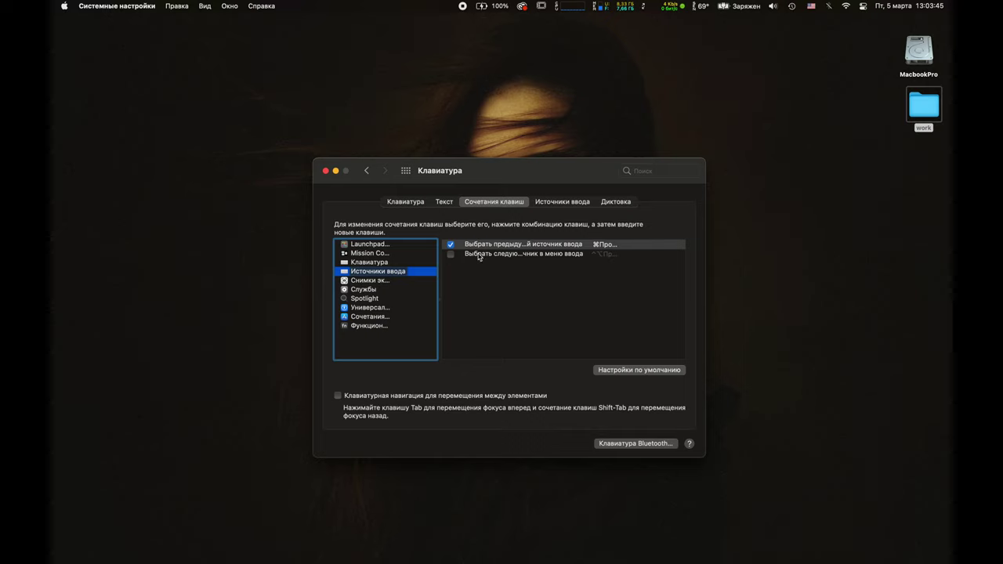
{"action": "double_click", "coordinate": [605, 245]}
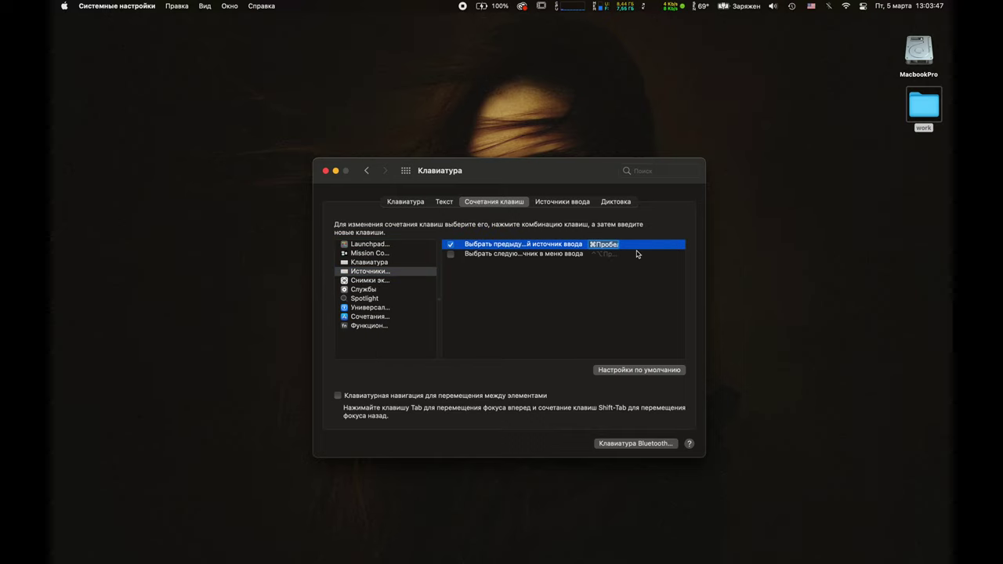
{"action": "left_click", "coordinate": [608, 289]}
{"action": "left_click", "coordinate": [382, 299]}
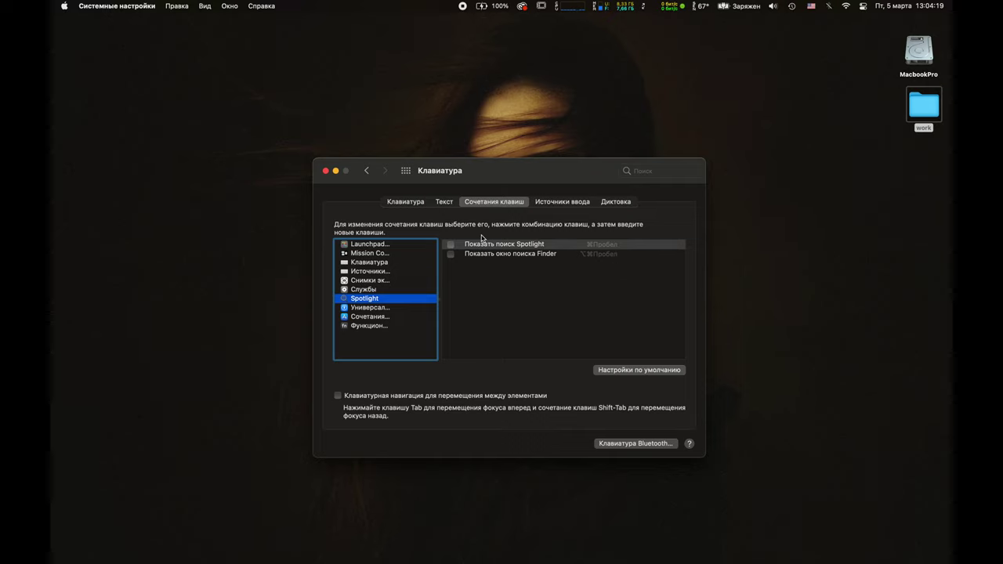
{"action": "left_click", "coordinate": [562, 202]}
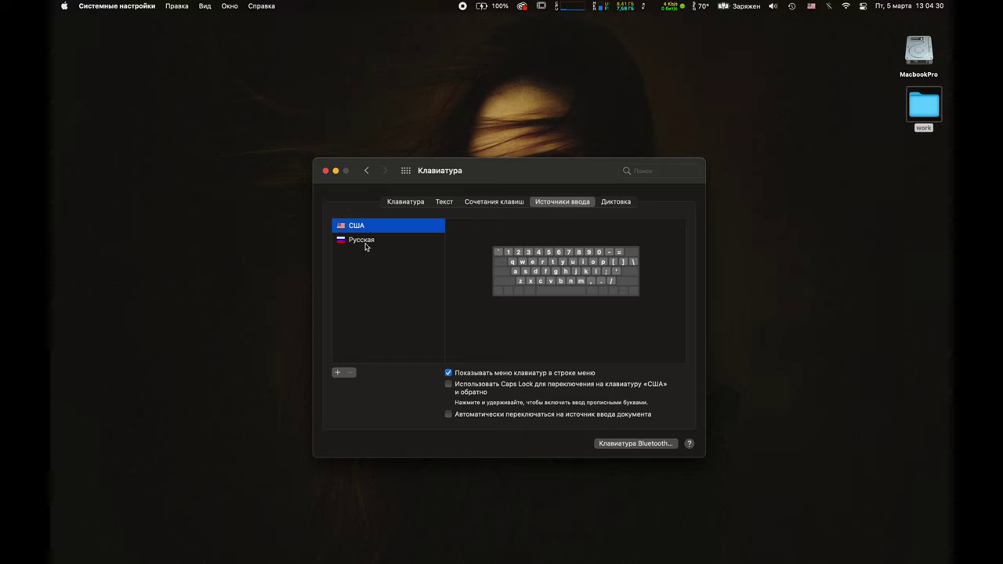
{"action": "left_click", "coordinate": [363, 172]}
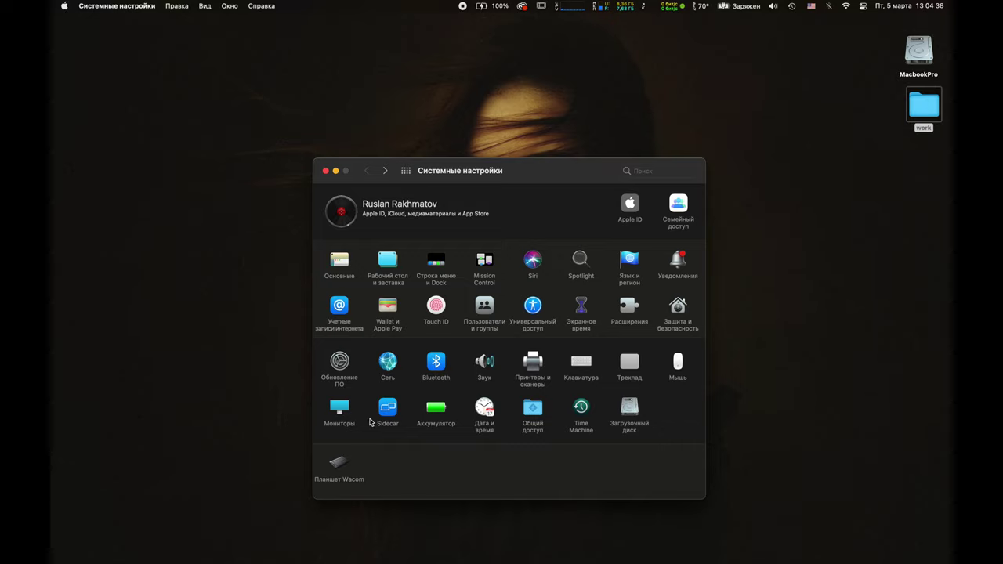
- Review the built-in Retina display's Монитор, Цвет and Night Shift settings, and return to the settings overview
{"action": "left_click", "coordinate": [337, 413]}
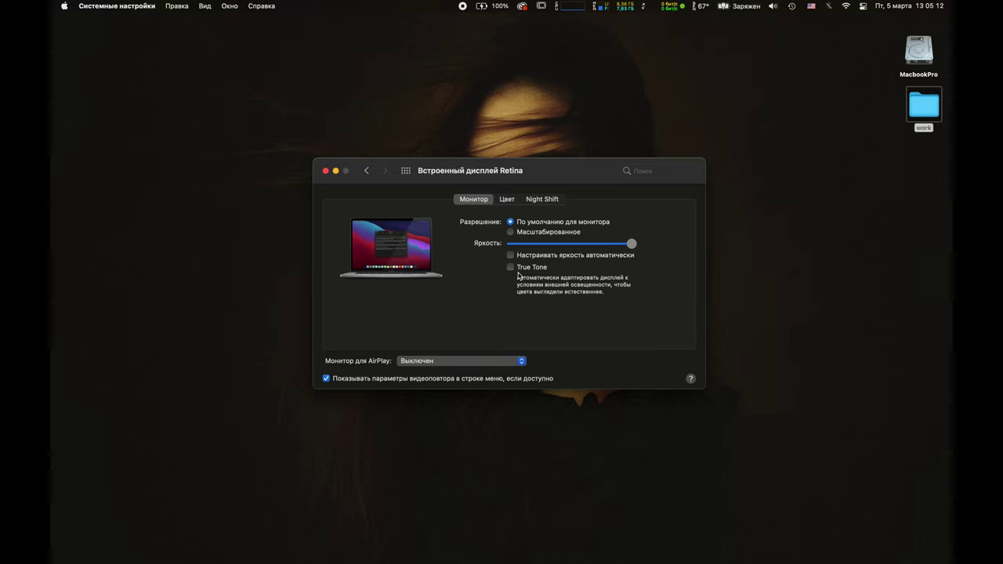
{"action": "left_click", "coordinate": [506, 201]}
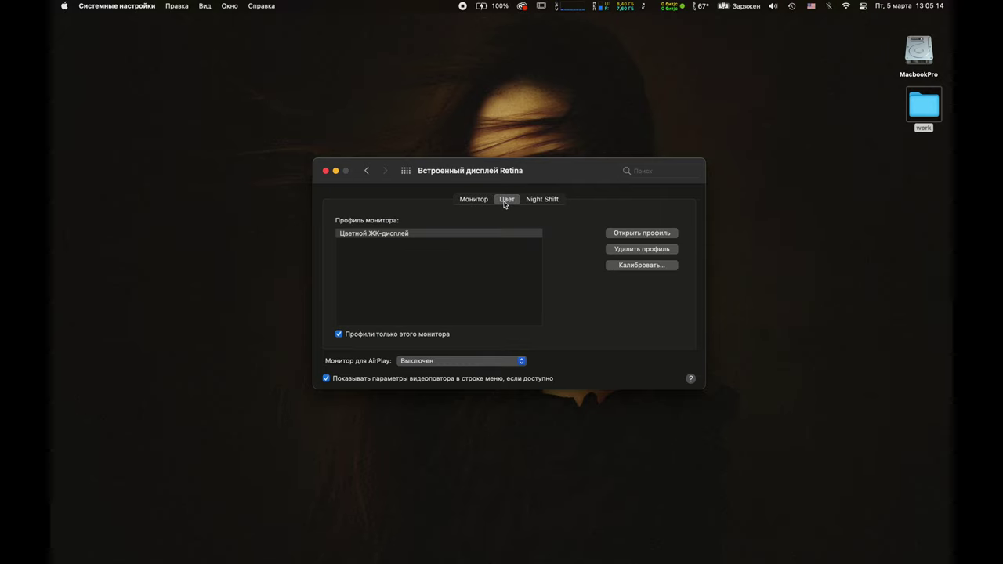
{"action": "left_click", "coordinate": [370, 238]}
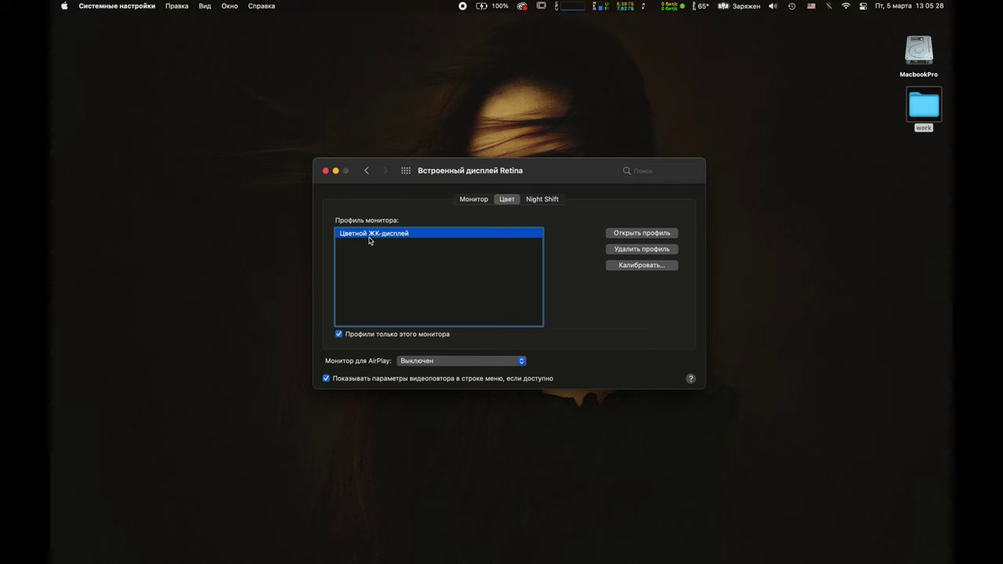
{"action": "left_click", "coordinate": [545, 200]}
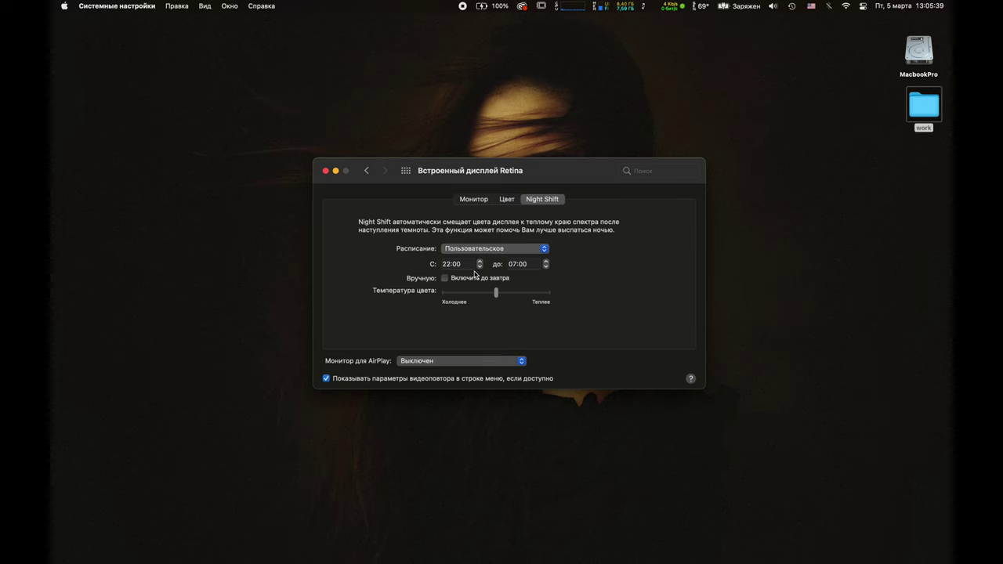
{"action": "left_click", "coordinate": [365, 172]}
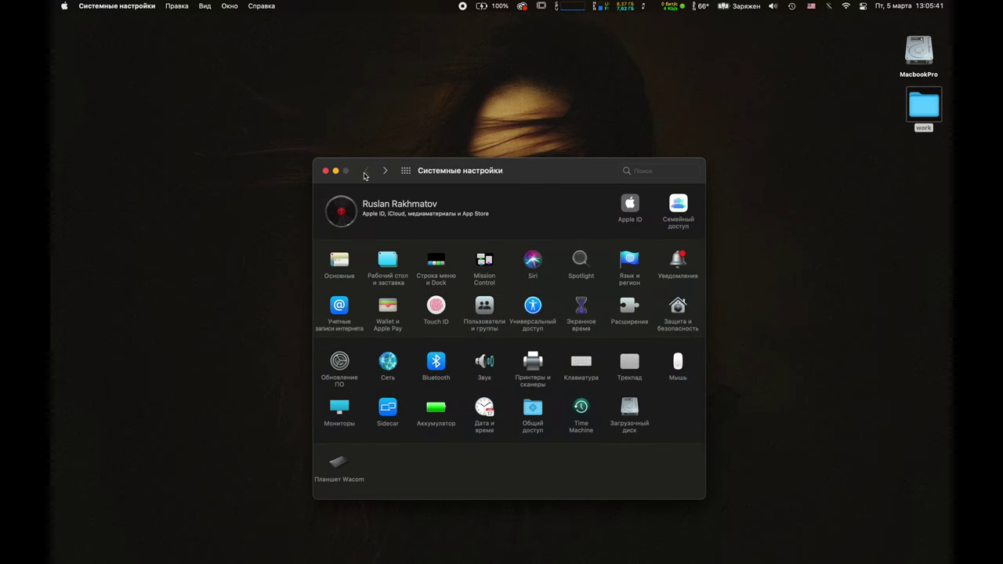
{"action": "left_click", "coordinate": [384, 172]}
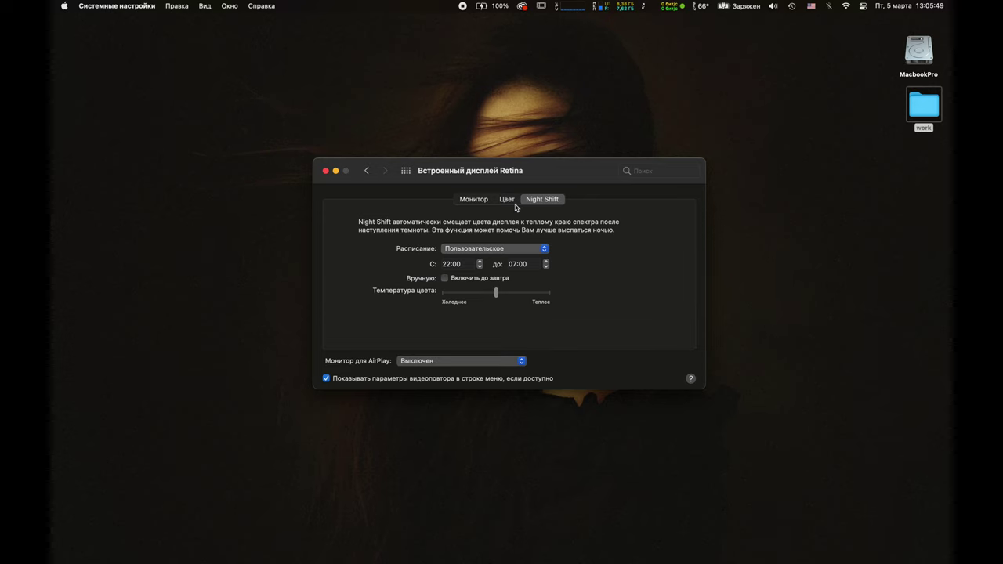
{"action": "left_click", "coordinate": [370, 176]}
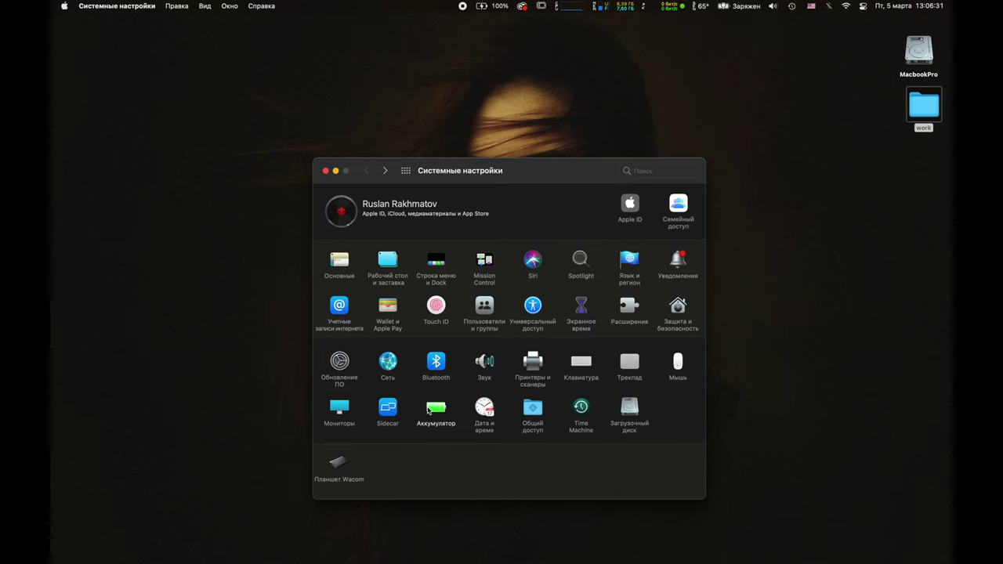
- Review the Сетевой адаптер and Аккумулятор power settings and check the battery's condition
{"action": "left_click", "coordinate": [427, 409]}
{"action": "left_click", "coordinate": [378, 333]}
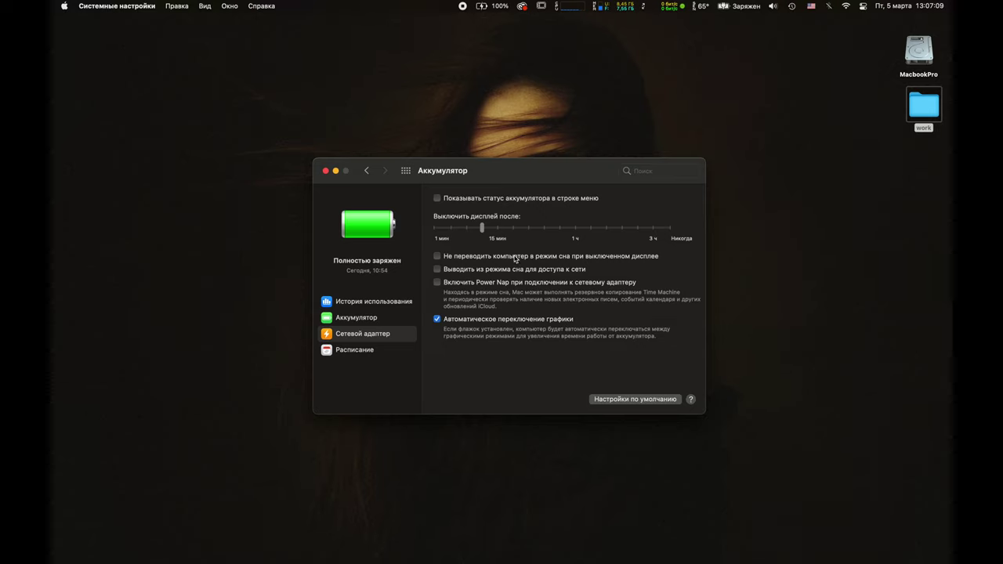
{"action": "left_click", "coordinate": [368, 318]}
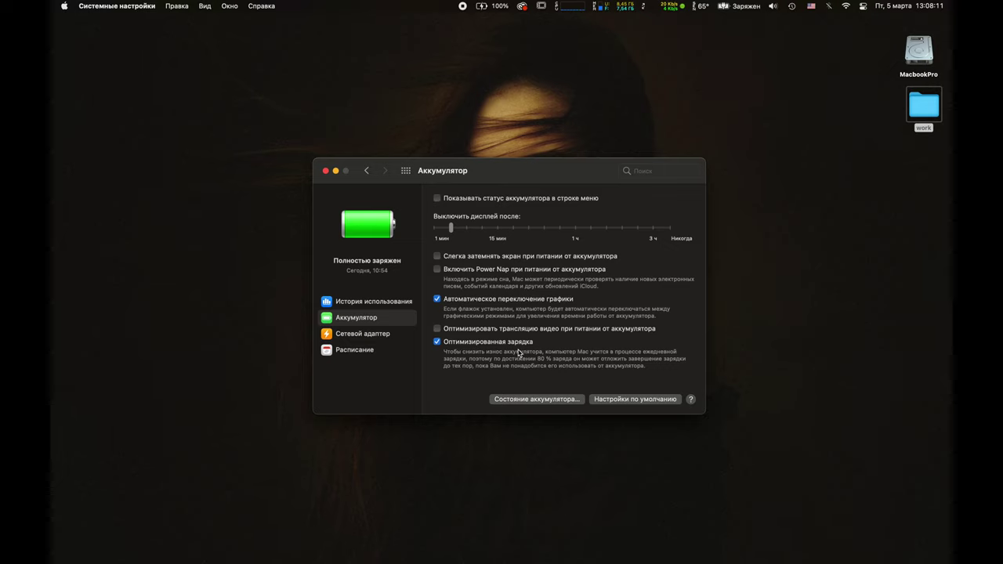
{"action": "left_click", "coordinate": [530, 403]}
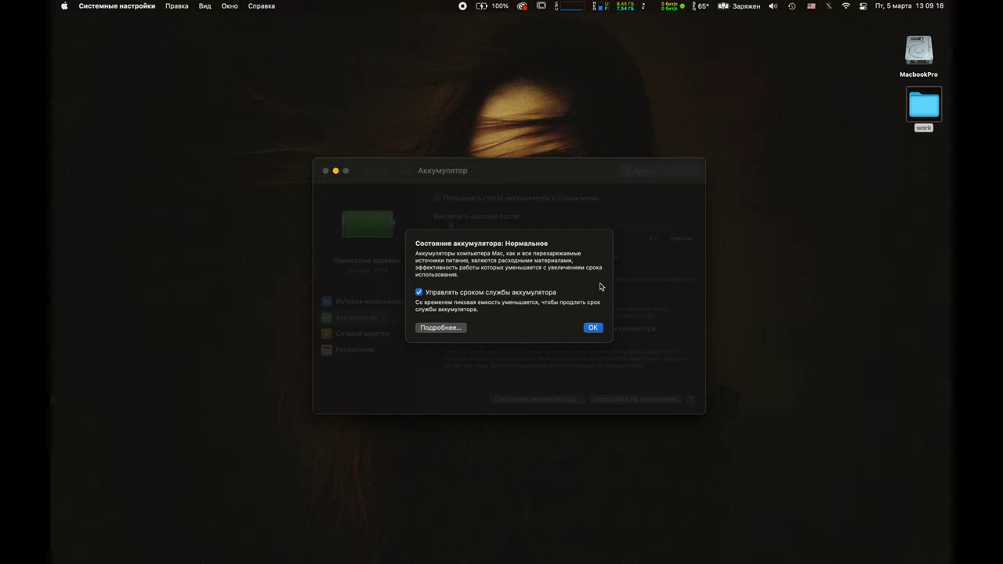
{"action": "left_click", "coordinate": [596, 328]}
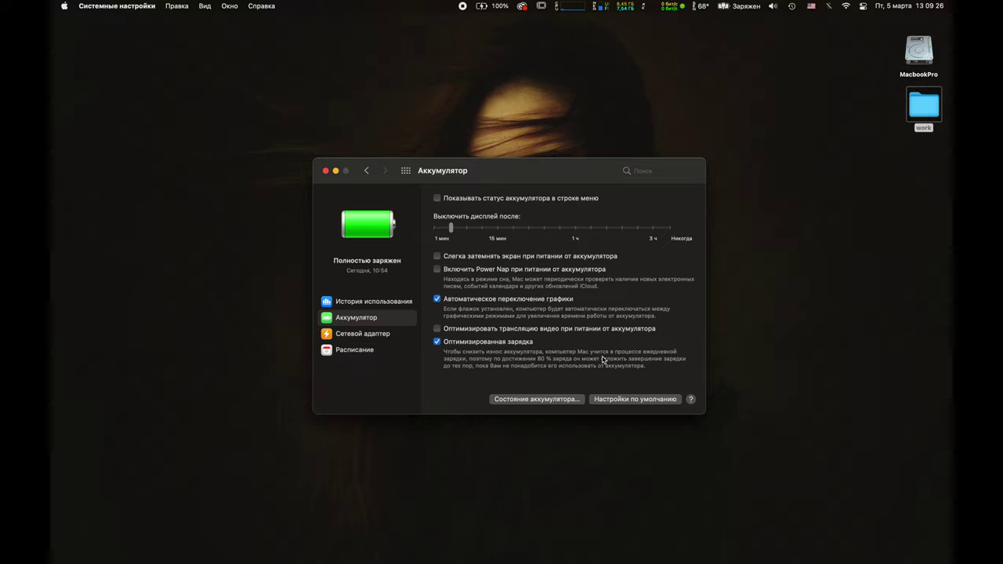
- Compare the power options for Сетевой адаптер with those for Аккумулятор, and return to the settings overview
{"action": "left_click", "coordinate": [481, 5]}
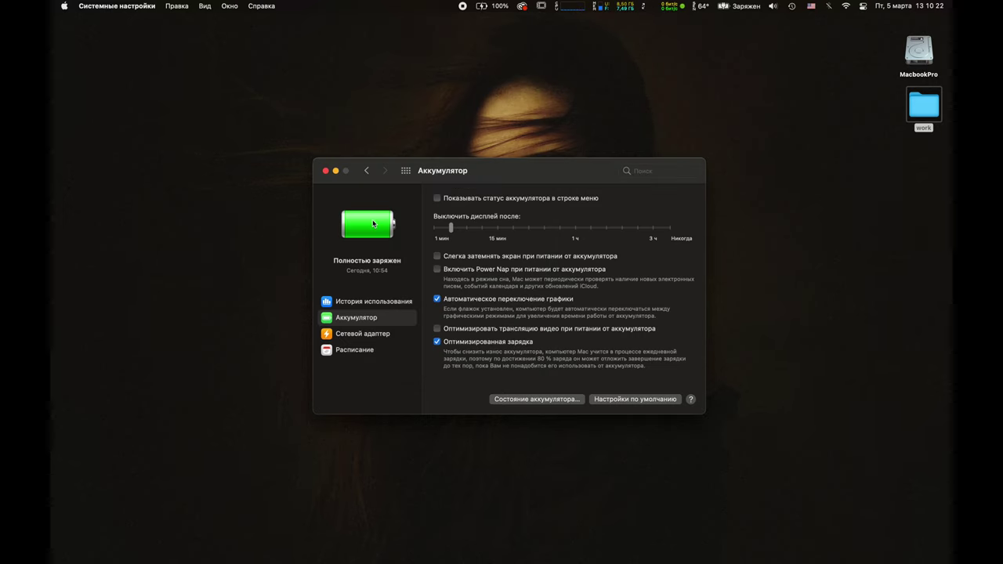
{"action": "left_click", "coordinate": [370, 333]}
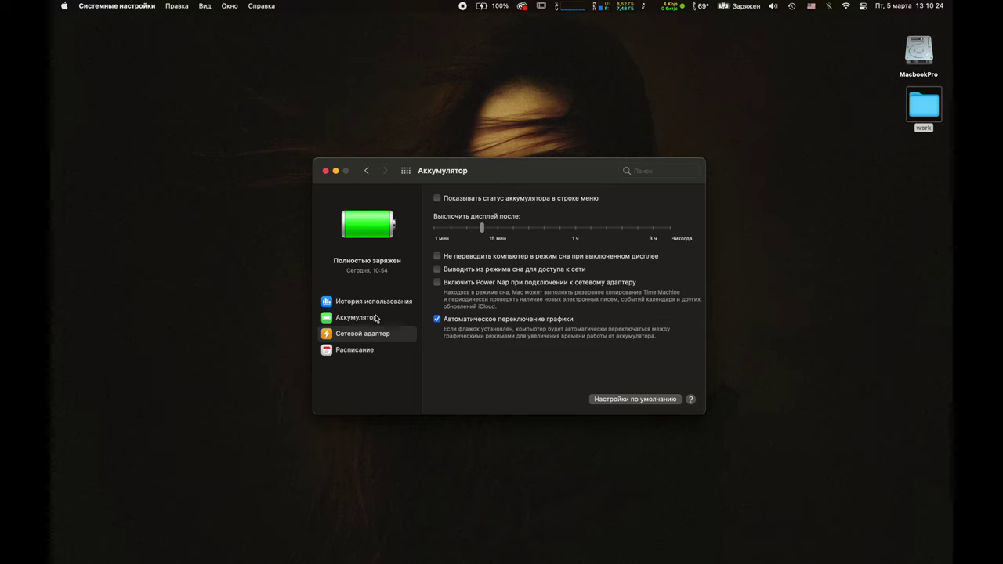
{"action": "left_click", "coordinate": [376, 317]}
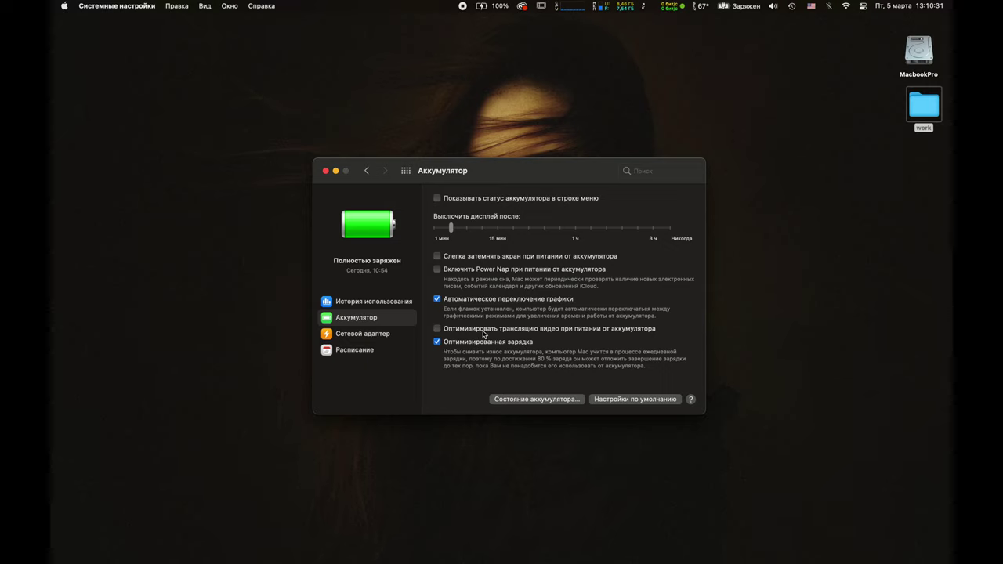
{"action": "left_click", "coordinate": [374, 333]}
{"action": "left_click", "coordinate": [375, 322]}
{"action": "left_click", "coordinate": [378, 334]}
{"action": "left_click", "coordinate": [377, 320]}
{"action": "left_click", "coordinate": [378, 333]}
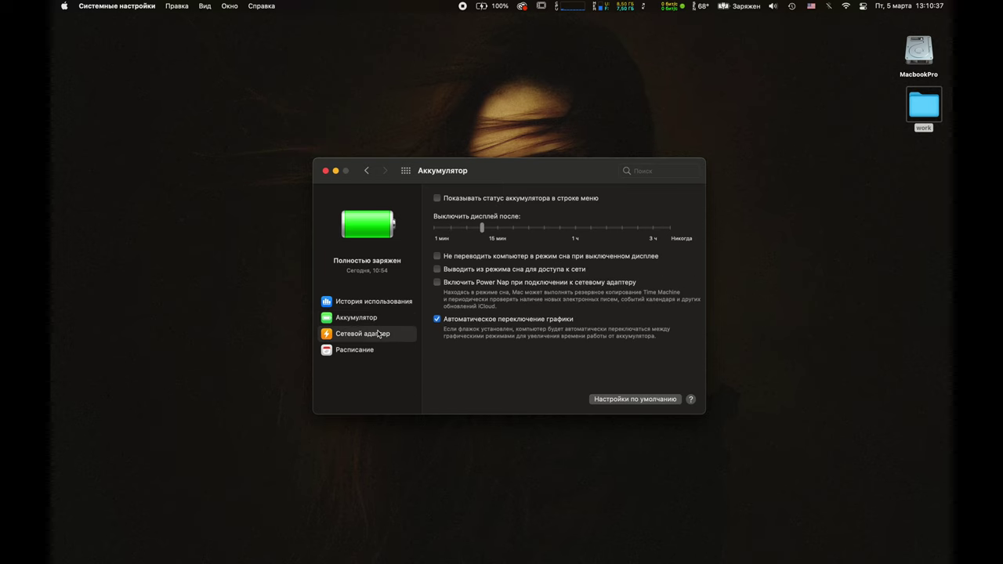
{"action": "left_click", "coordinate": [376, 321]}
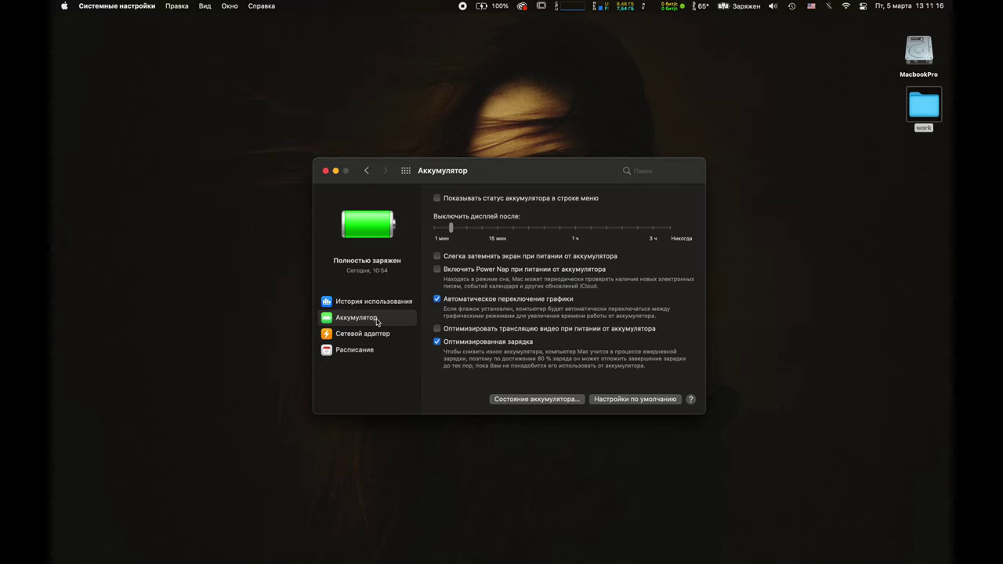
{"action": "left_click", "coordinate": [365, 171]}
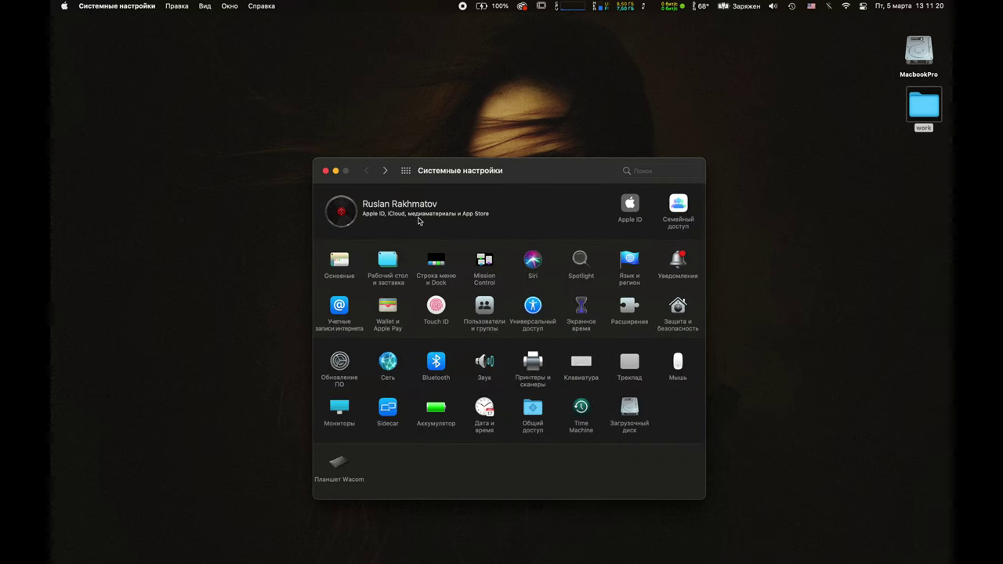
- Check the Дата и время and Общий доступ settings and return to the settings overview
{"action": "left_click", "coordinate": [484, 406]}
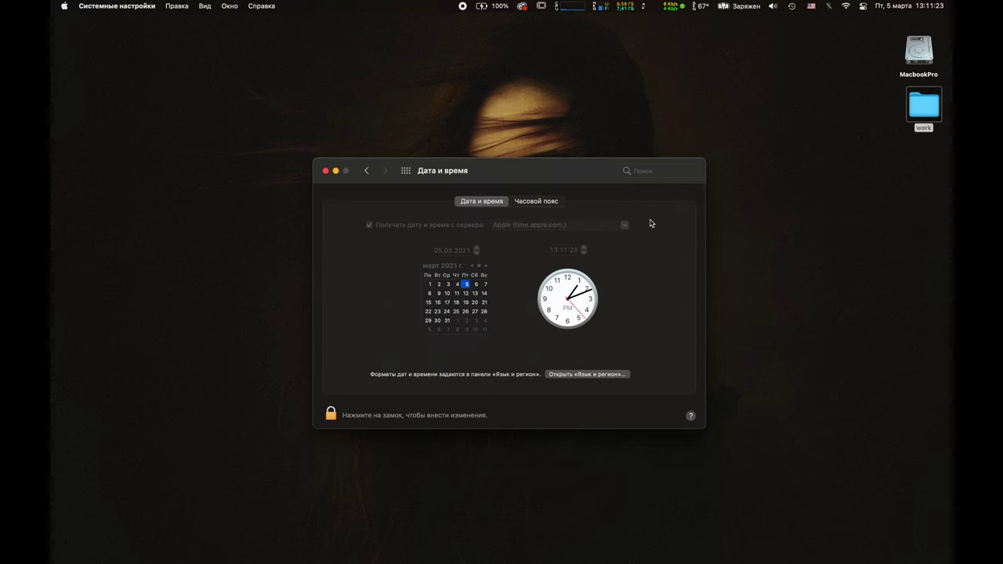
{"action": "left_click", "coordinate": [366, 171]}
{"action": "left_click", "coordinate": [533, 407]}
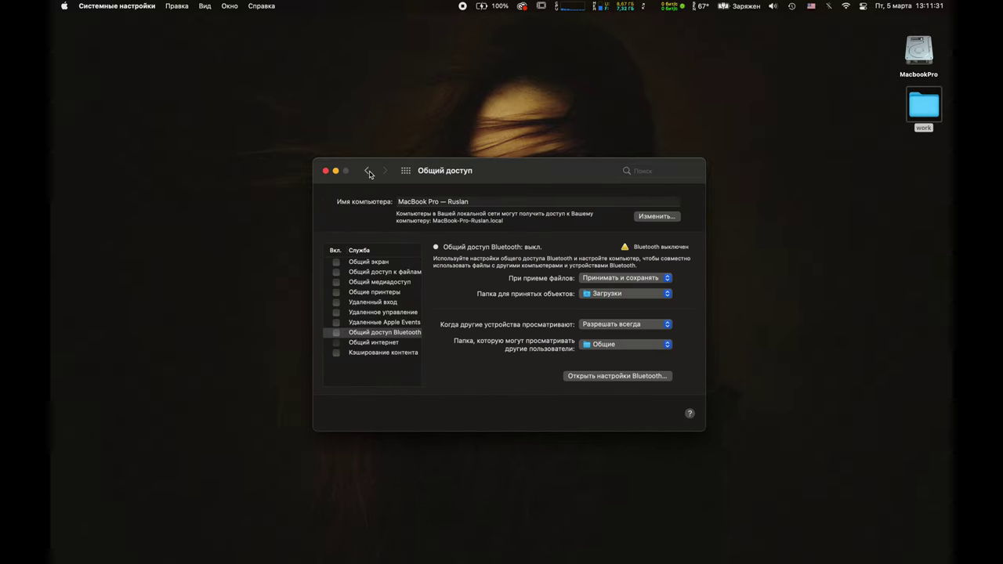
{"action": "left_click", "coordinate": [365, 171]}
- Review the Time Machine backup settings, inspect the internal drive in Дисковая утилита and close that utility
{"action": "left_click", "coordinate": [580, 407]}
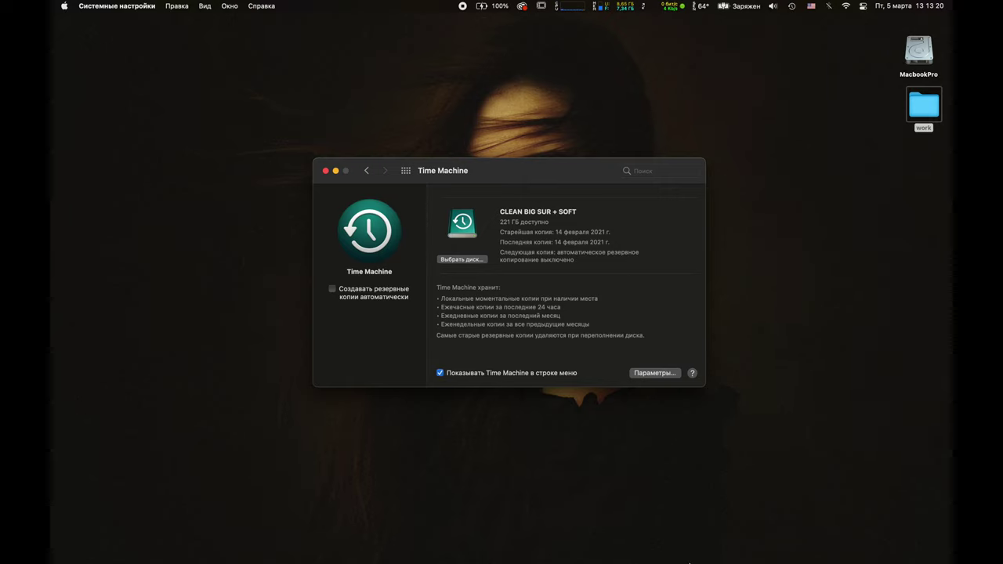
{"action": "mouse_move", "coordinate": [683, 558]}
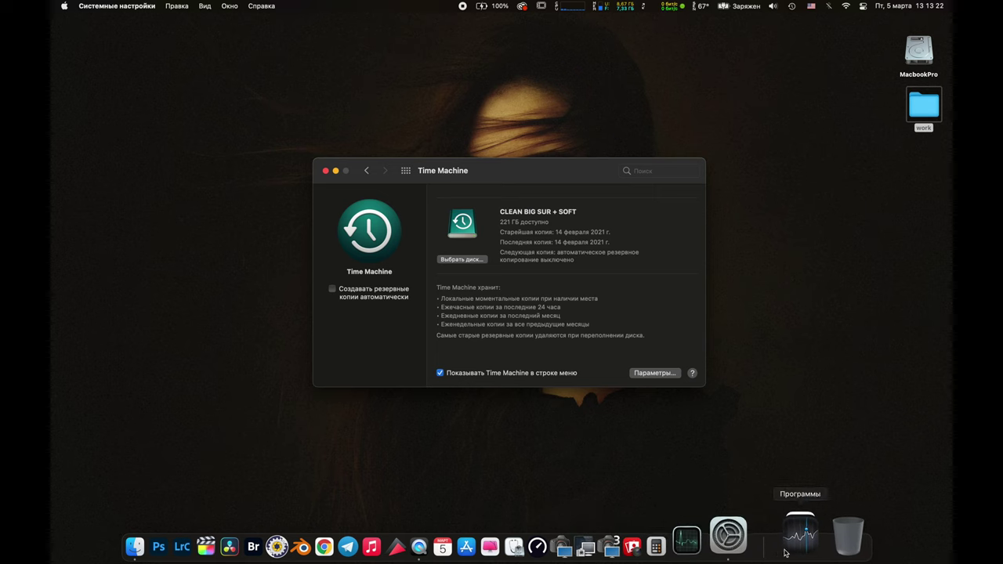
{"action": "left_click", "coordinate": [799, 549]}
{"action": "left_click", "coordinate": [767, 265]}
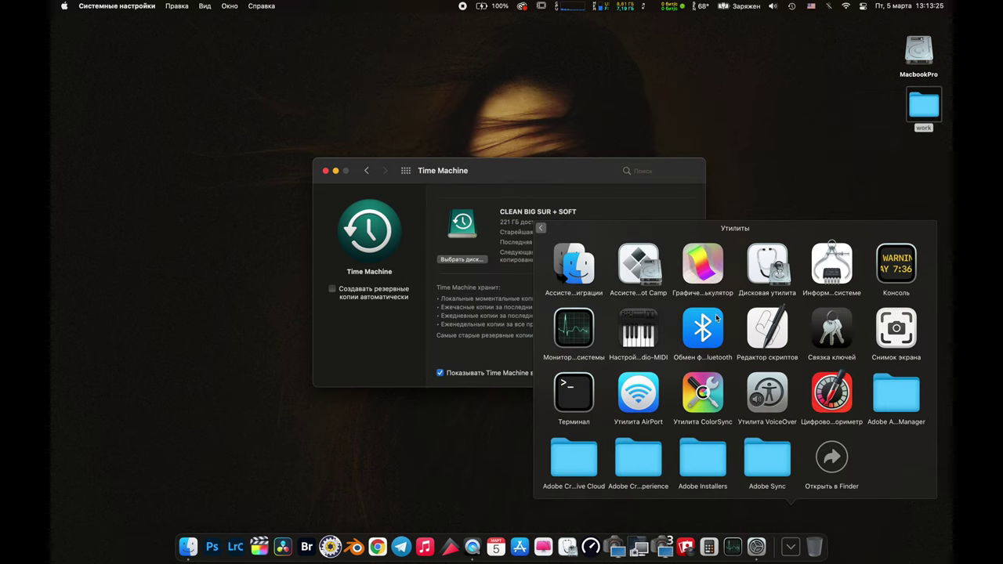
{"action": "left_click", "coordinate": [766, 266]}
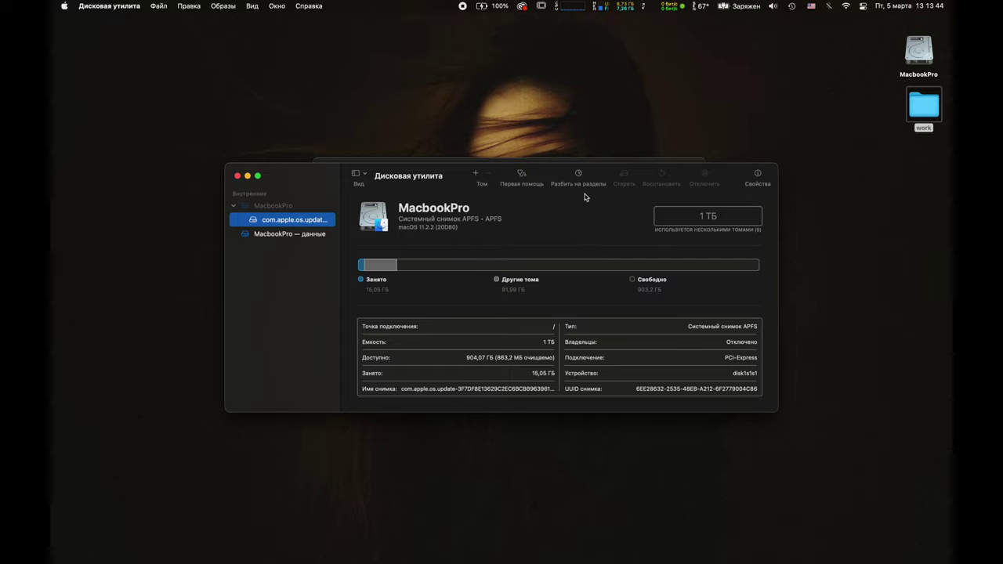
{"action": "left_click", "coordinate": [238, 175]}
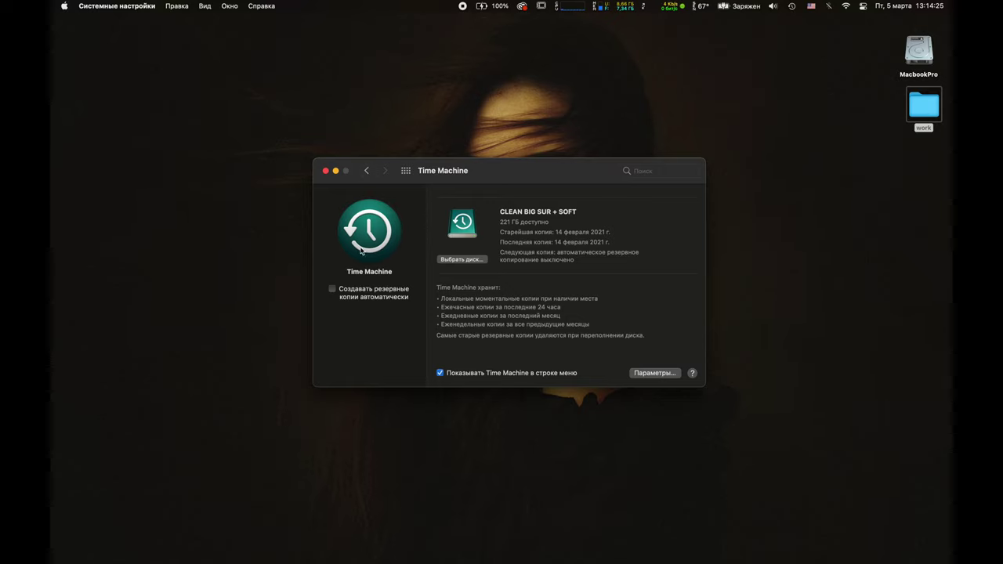
- Leave Time Machine and examine the startup options in Загрузочный диск
{"action": "left_click", "coordinate": [366, 170]}
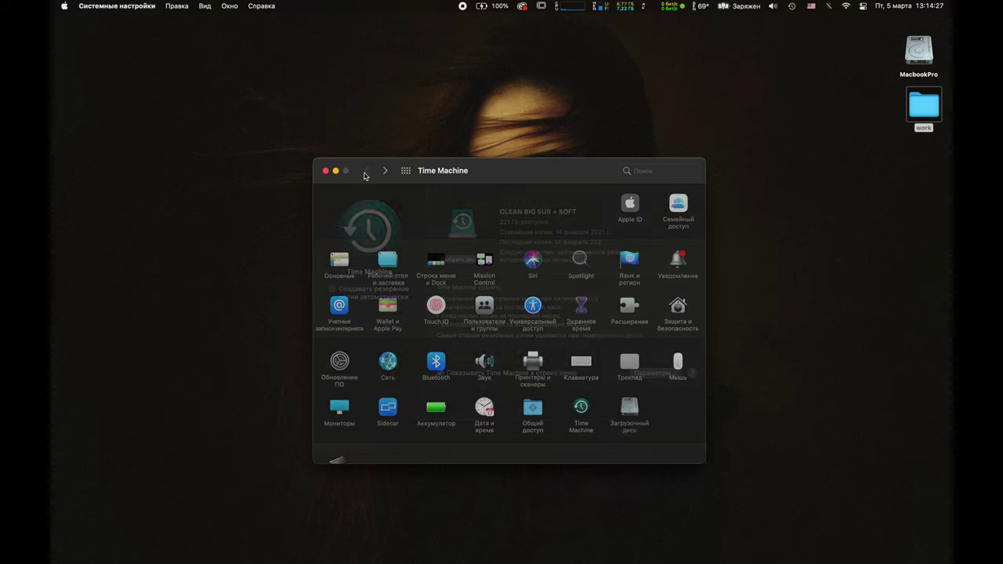
{"action": "left_click", "coordinate": [633, 408]}
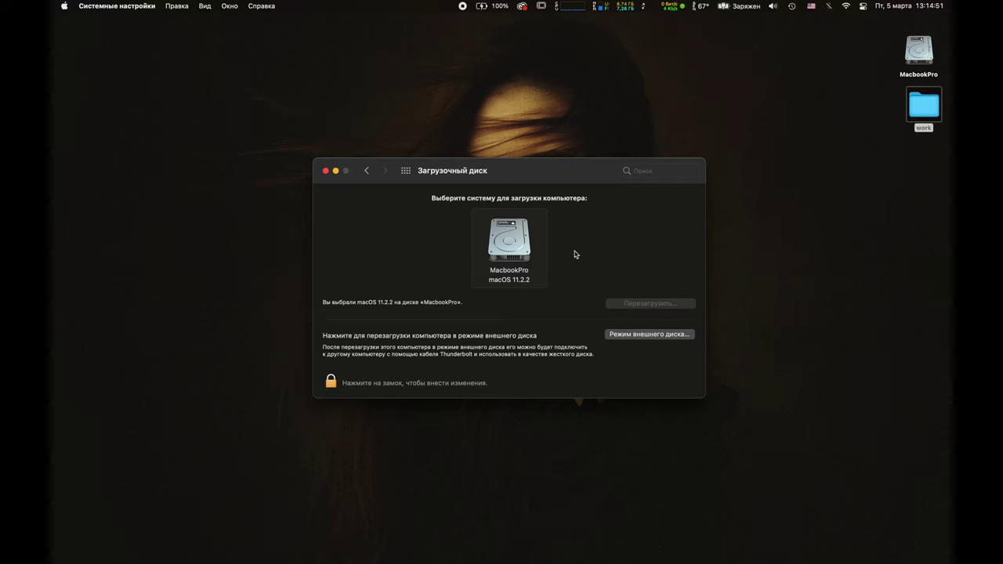
- Return to the settings overview, reopen Загрузочный диск, unlock its settings for changes and lock them again
{"action": "left_click", "coordinate": [368, 171]}
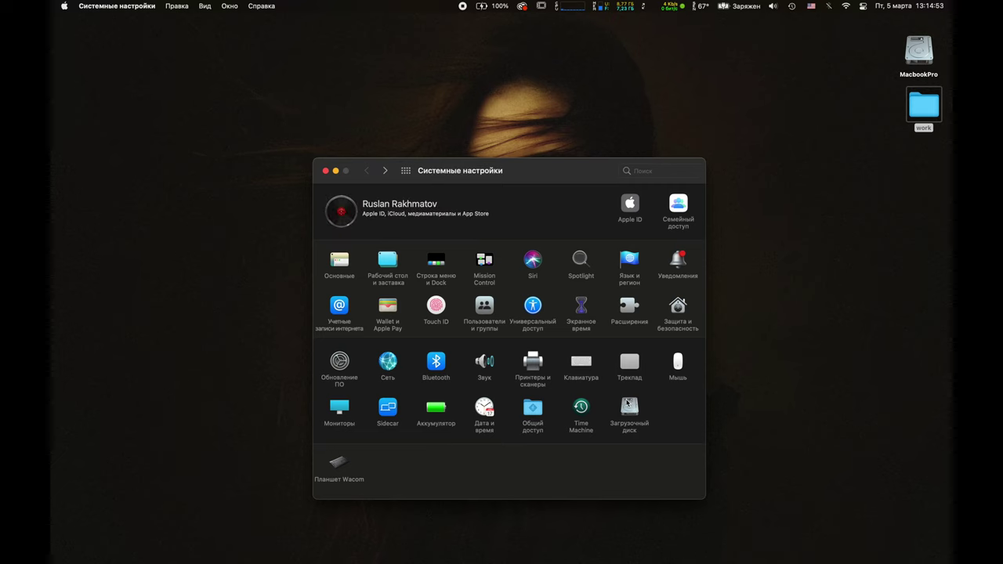
{"action": "left_click", "coordinate": [629, 406]}
{"action": "left_click", "coordinate": [331, 384]}
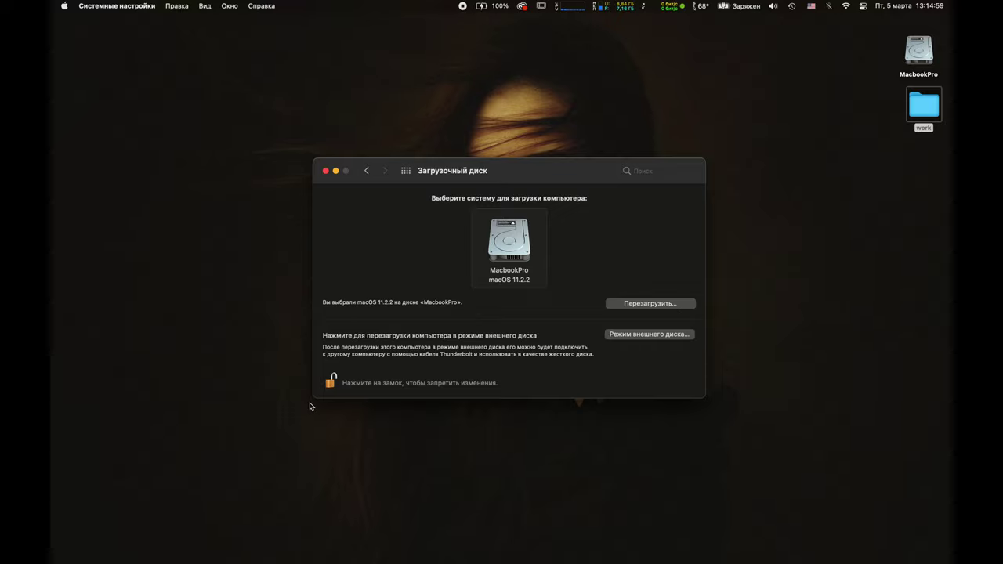
{"action": "left_click", "coordinate": [332, 387]}
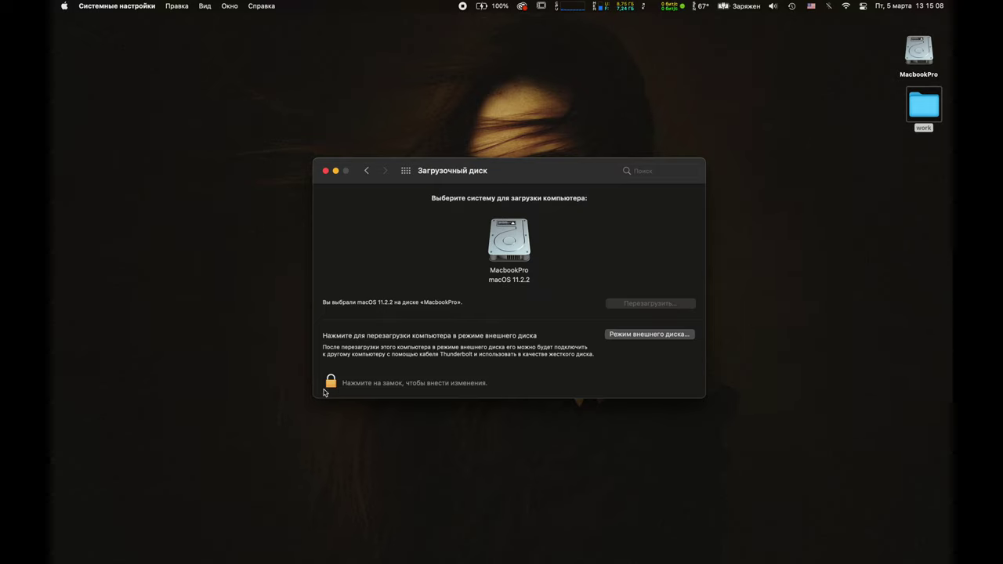
- Look at the system restart and shutdown commands, dismiss them and return to the settings overview
{"action": "left_click", "coordinate": [64, 7]}
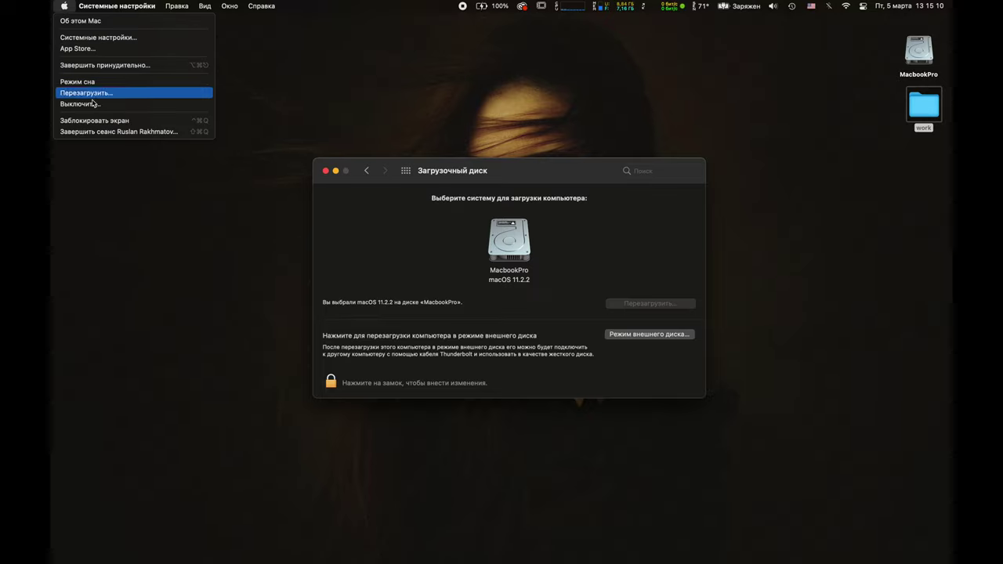
{"action": "left_click", "coordinate": [381, 243]}
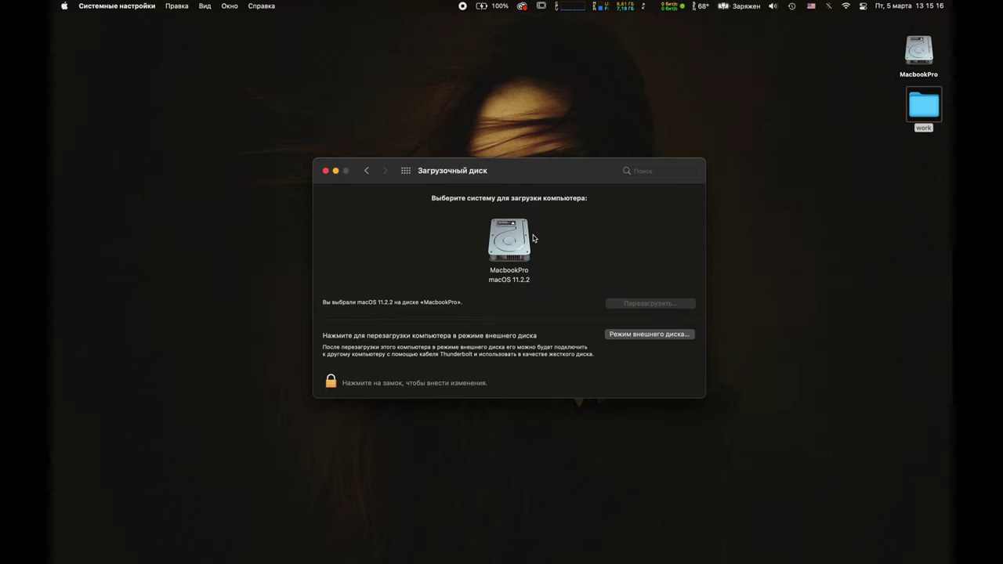
{"action": "mouse_move", "coordinate": [533, 239]}
{"action": "left_click", "coordinate": [366, 170]}
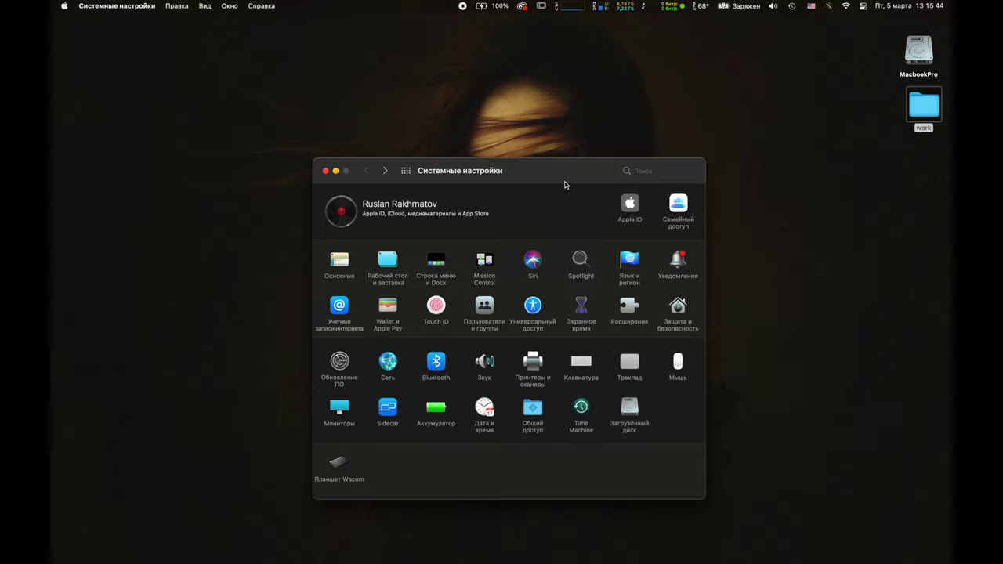
- Switch to Creative Cloud, dismiss its notifications and inspect the processor load and memory use by process
{"action": "left_click", "coordinate": [521, 6]}
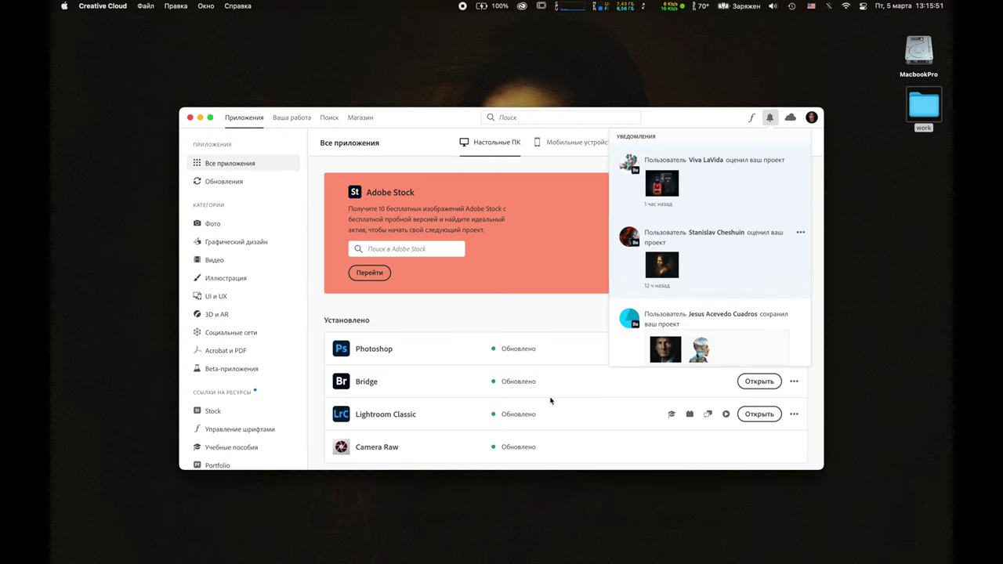
{"action": "left_click", "coordinate": [588, 376]}
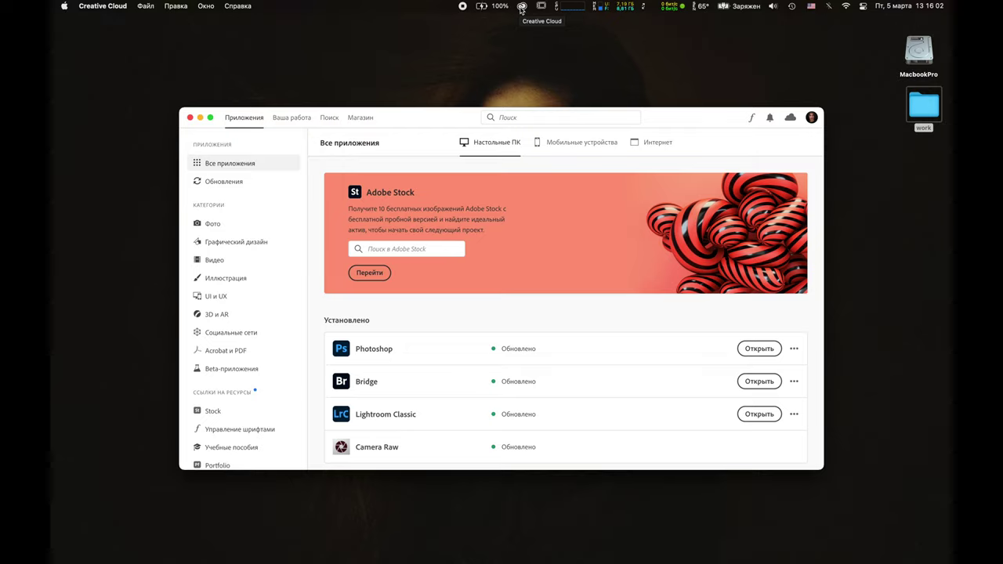
{"action": "left_click", "coordinate": [573, 8]}
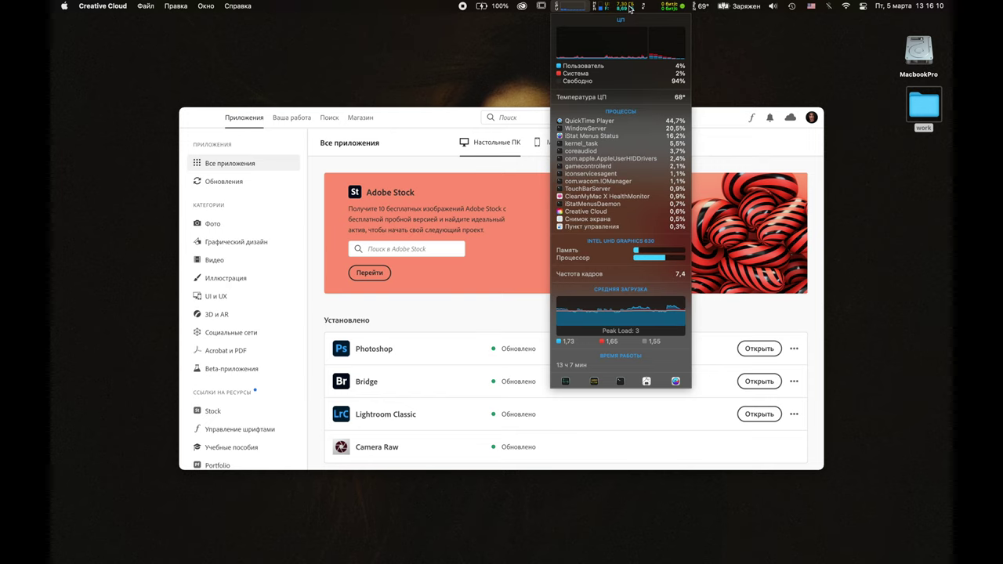
{"action": "left_click", "coordinate": [619, 7]}
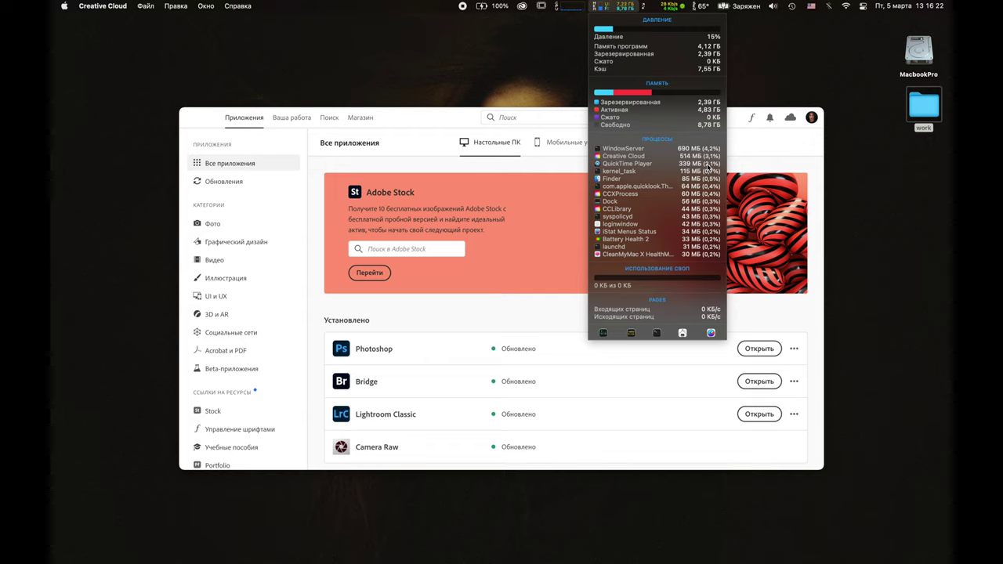
{"action": "left_click", "coordinate": [401, 146]}
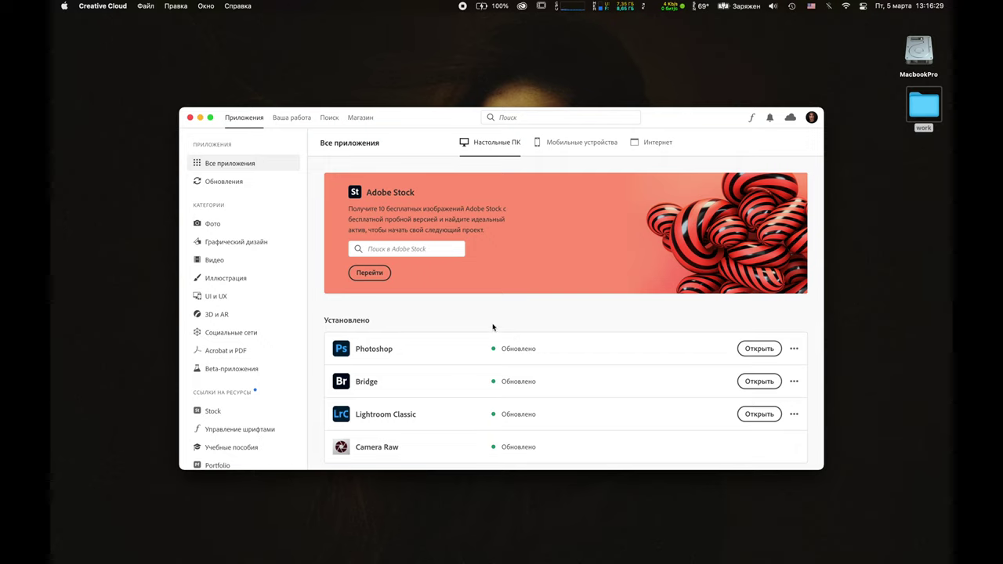
- Quit Creative Cloud completely and recheck the memory use by process
{"action": "left_click", "coordinate": [123, 5]}
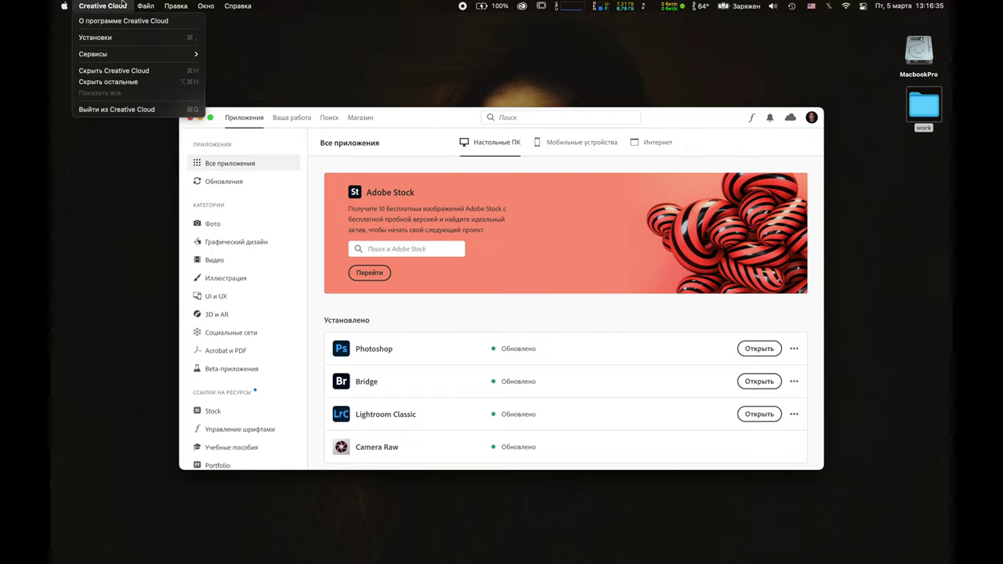
{"action": "left_click", "coordinate": [155, 111]}
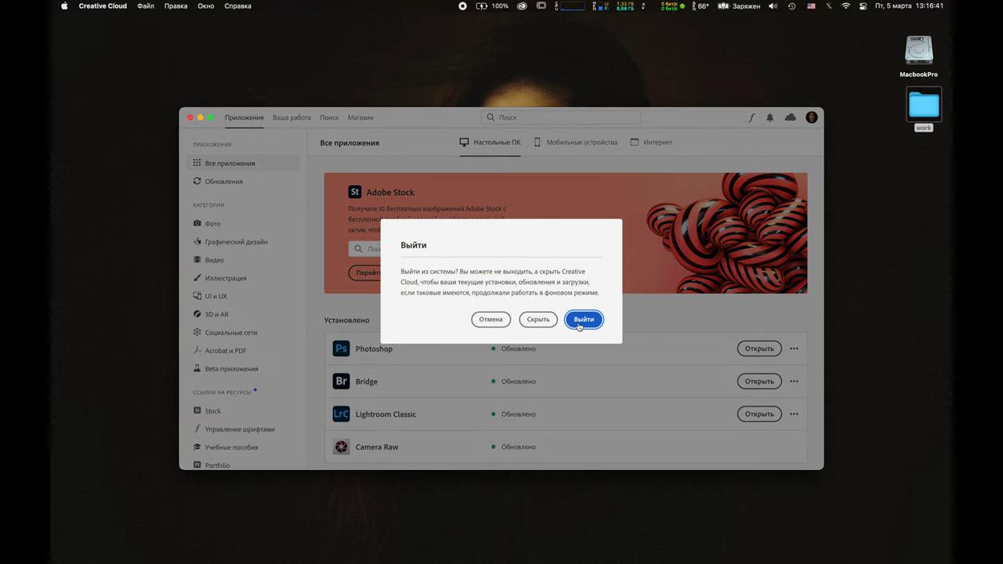
{"action": "left_click", "coordinate": [579, 326]}
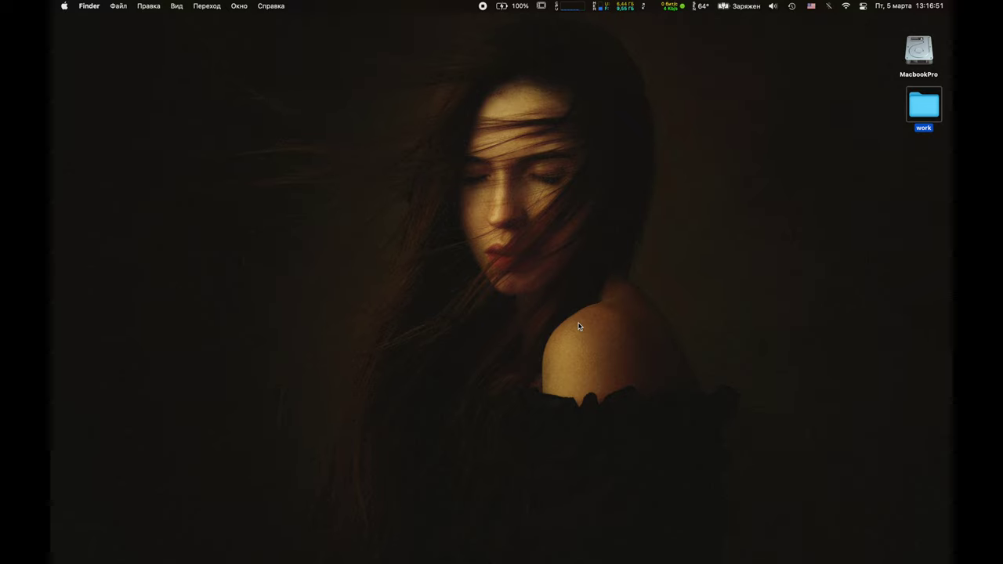
{"action": "left_click", "coordinate": [625, 7]}
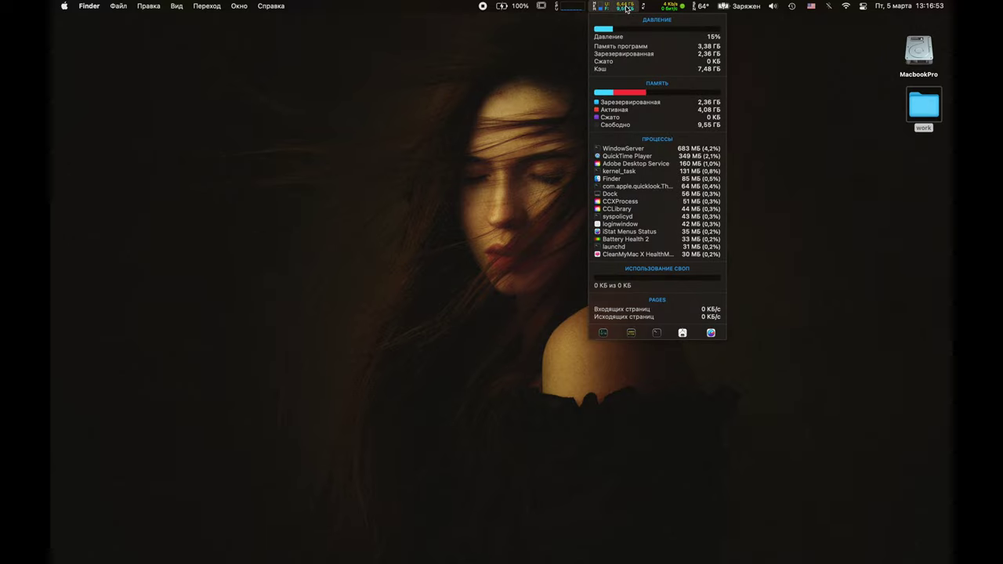
{"action": "mouse_move", "coordinate": [623, 284]}
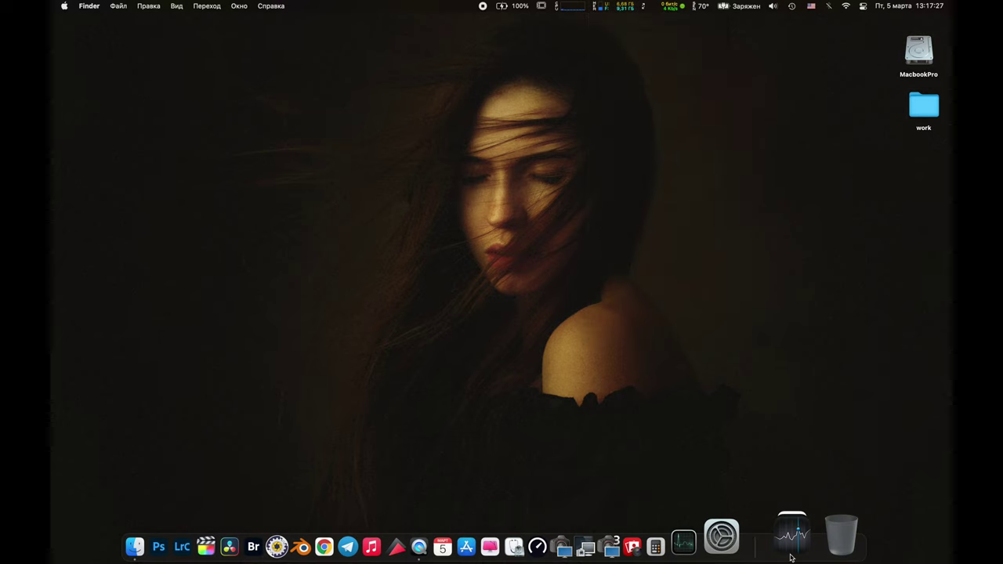
- Rearrange the MacbookPro disk and work folder icons on the desktop
{"action": "left_click_drag", "start_coordinate": [918, 52], "coordinate": [916, 92]}
{"action": "left_click", "coordinate": [918, 96]}
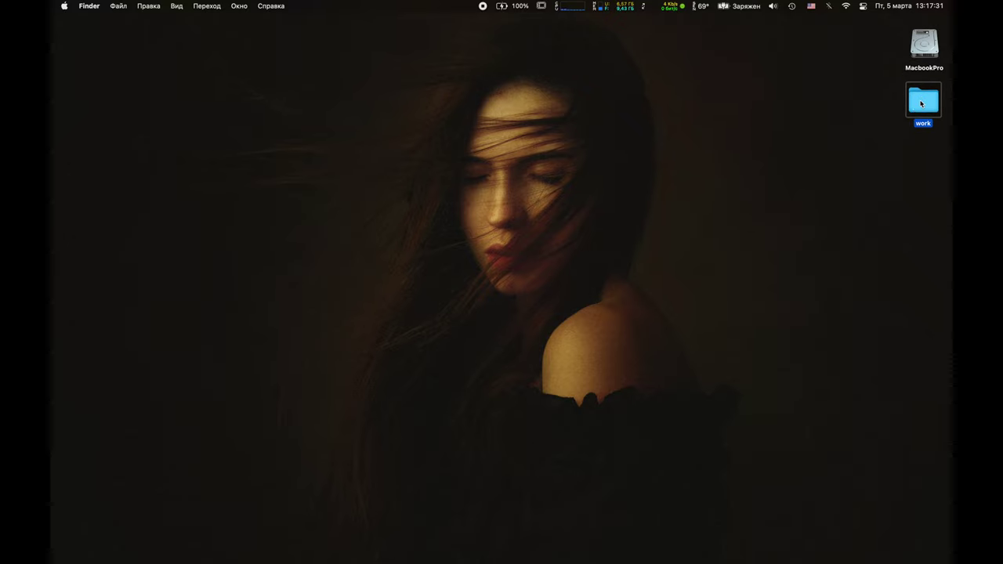
{"action": "left_click", "coordinate": [862, 146]}
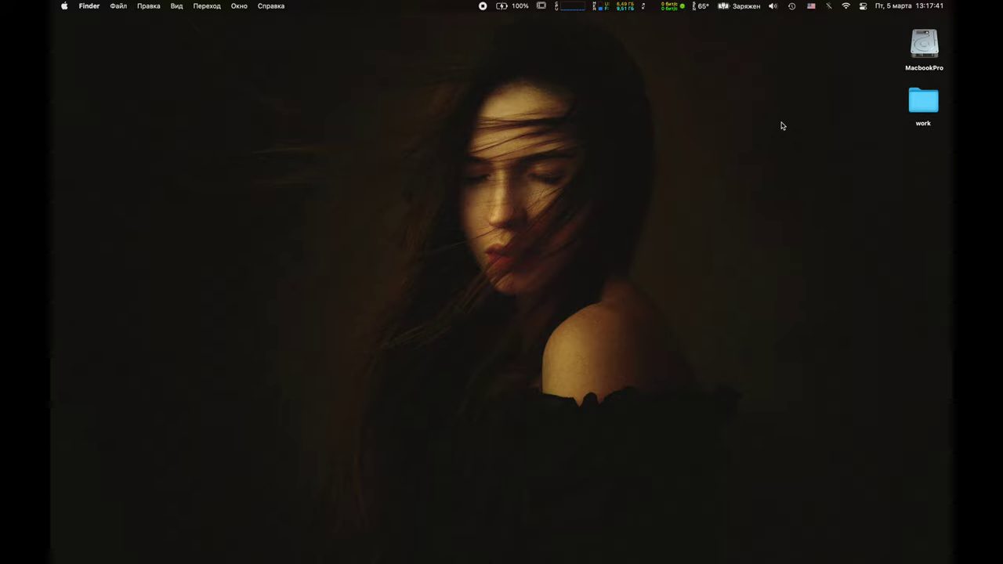
- Open a Finder window and Finder's Основные settings, and switch the desktop display of Жесткие диски off and back on
{"action": "left_click", "coordinate": [373, 258]}
{"action": "key", "text": "super+n"}
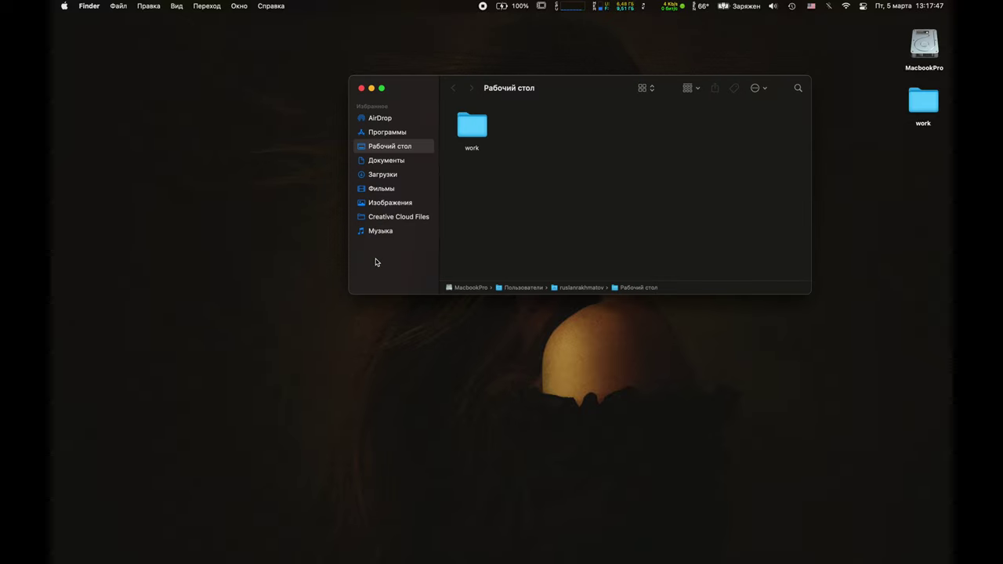
{"action": "left_click", "coordinate": [90, 6]}
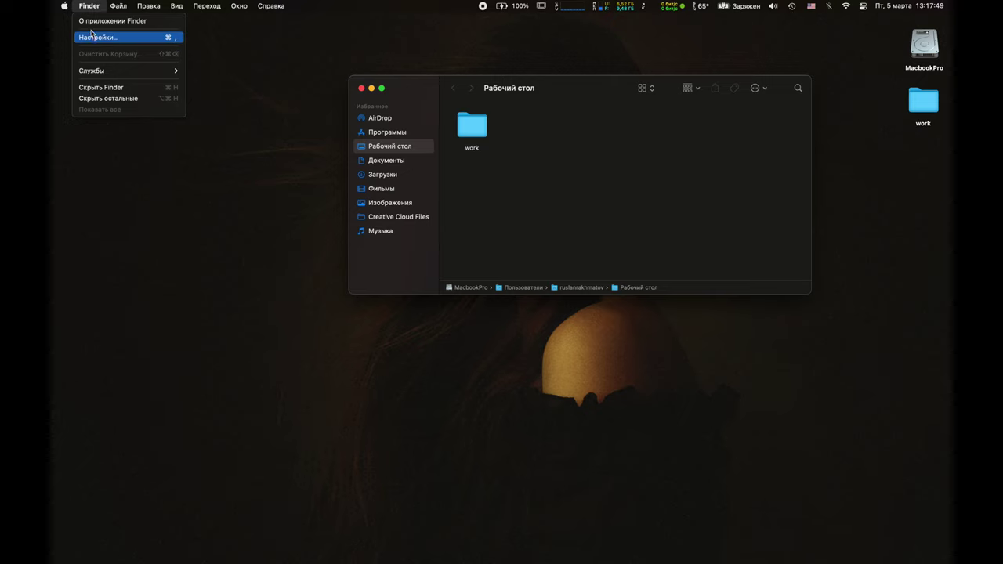
{"action": "left_click", "coordinate": [96, 39]}
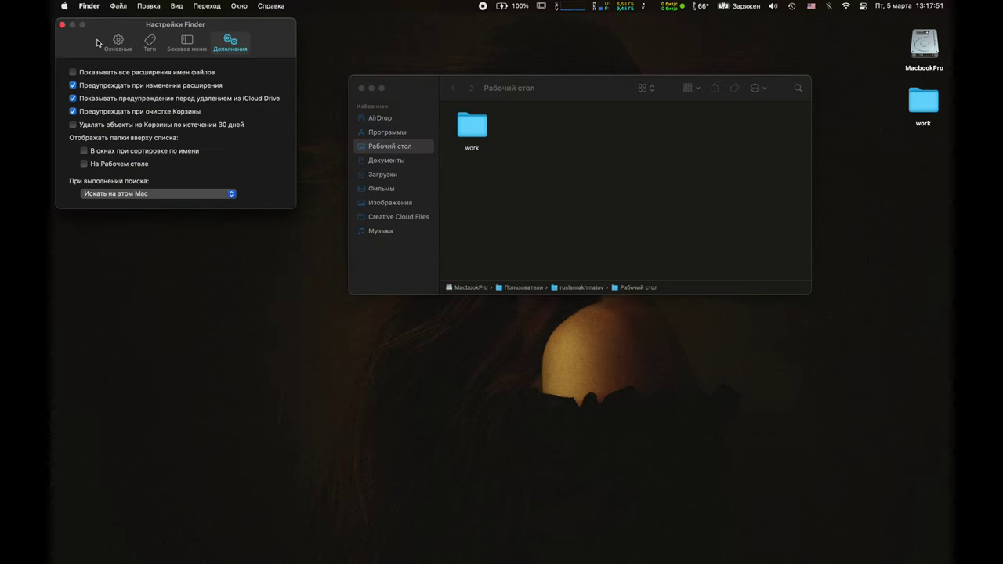
{"action": "left_click", "coordinate": [98, 42]}
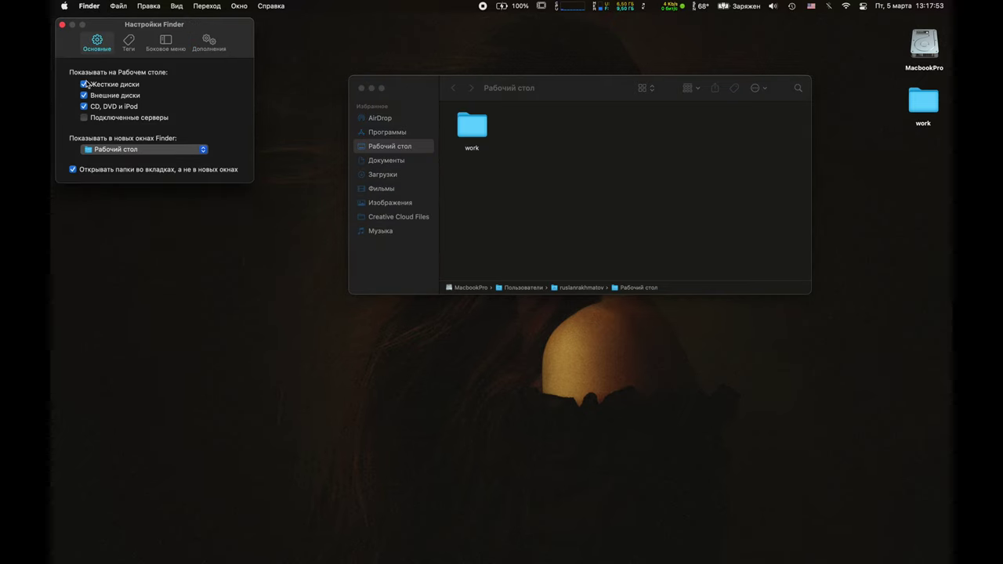
{"action": "left_click", "coordinate": [84, 84]}
{"action": "left_click", "coordinate": [85, 84]}
- Review Finder's Теги, Боковое меню and Дополнения settings, and close both the settings and the Finder window
{"action": "left_click", "coordinate": [128, 45]}
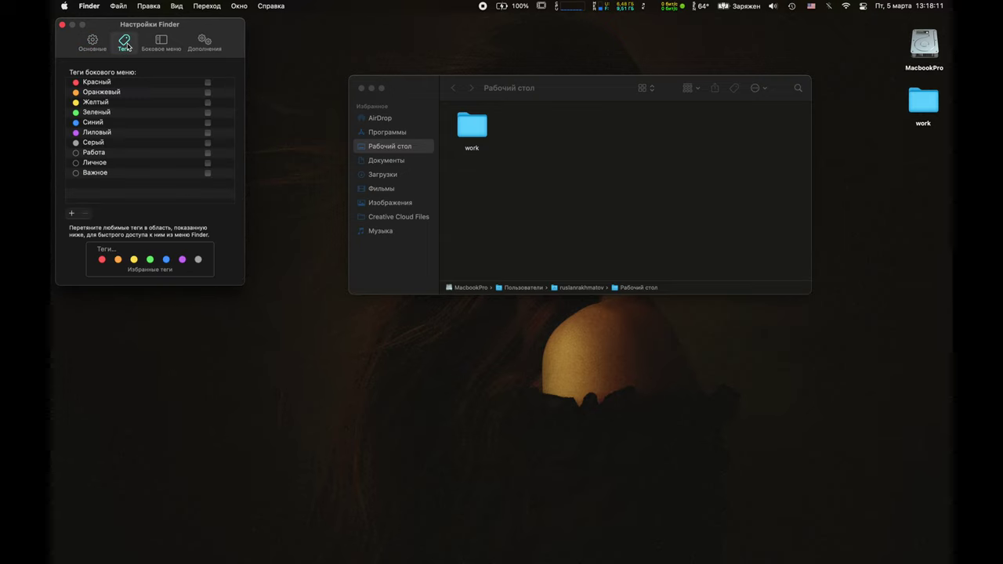
{"action": "left_click", "coordinate": [164, 39]}
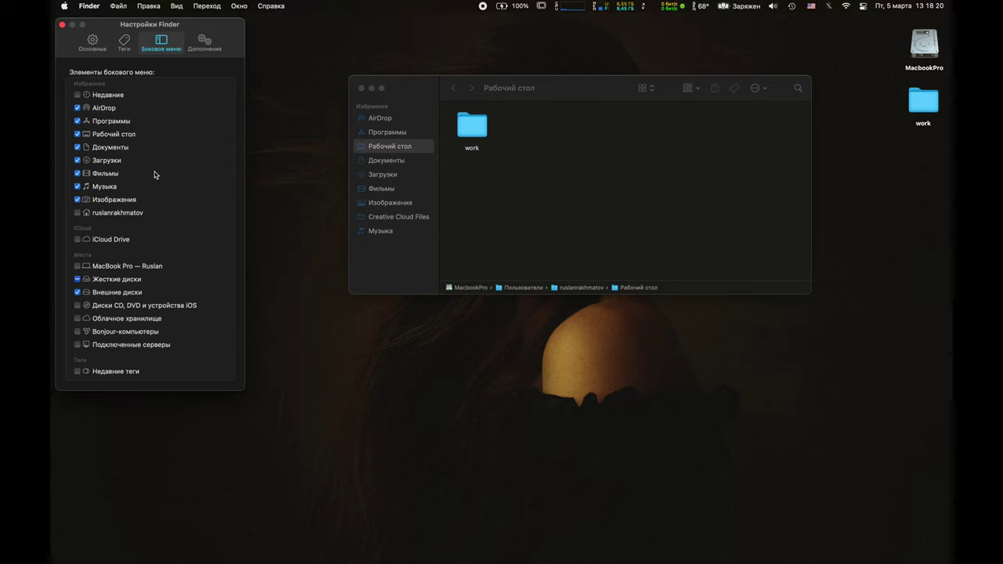
{"action": "left_click", "coordinate": [204, 42]}
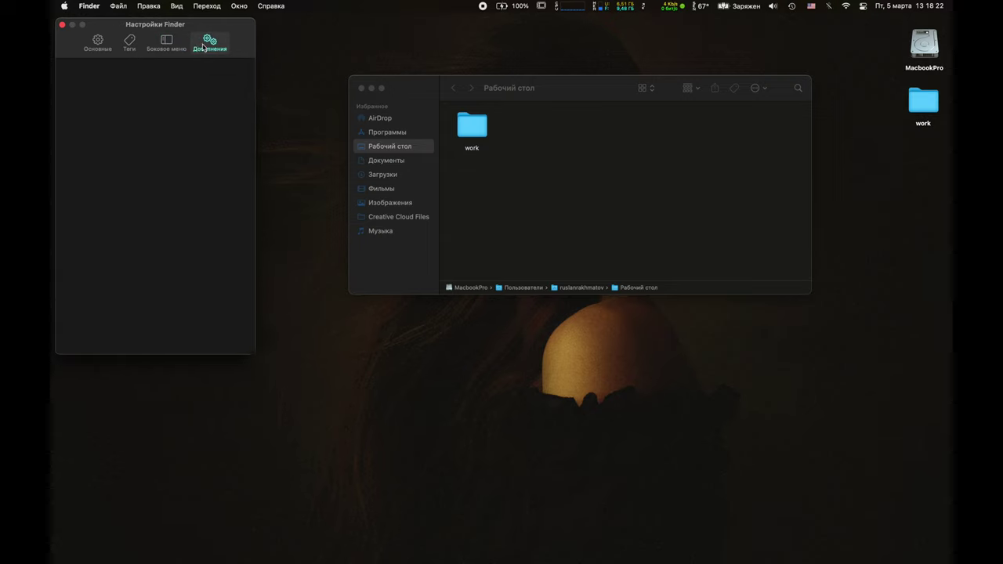
{"action": "left_click", "coordinate": [63, 26]}
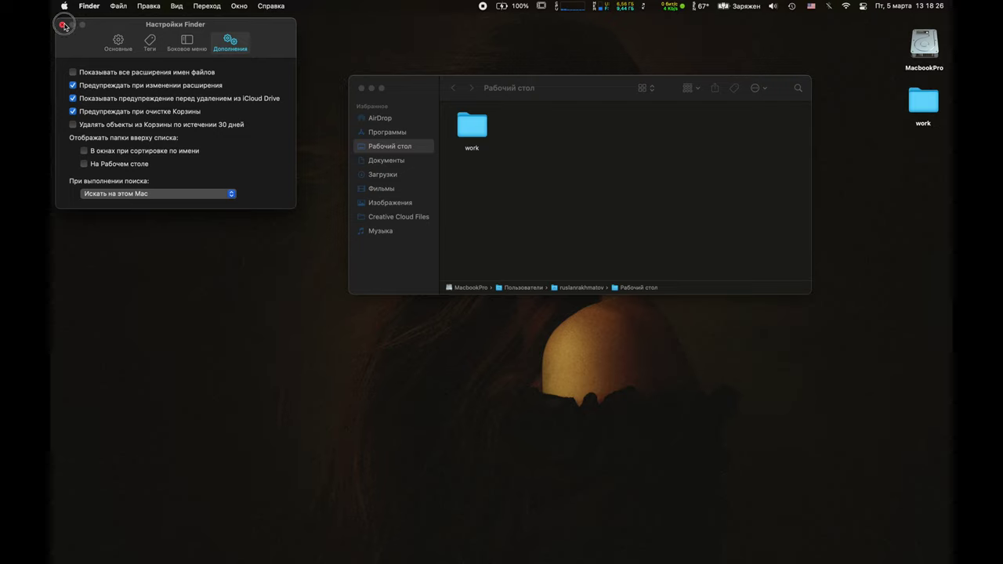
{"action": "left_click", "coordinate": [361, 87]}
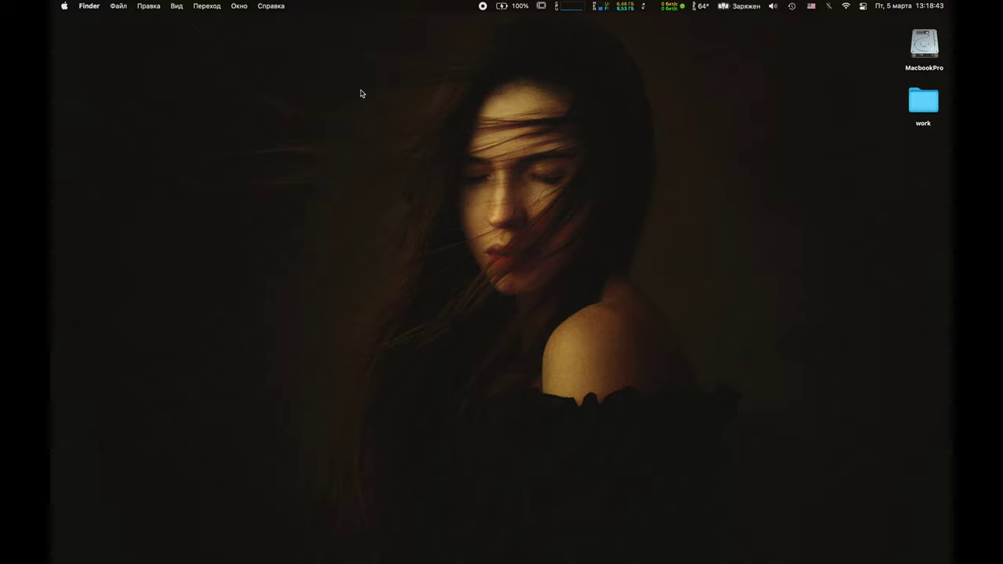
- Compare the current memory use with the Mac's installed memory in Об этом Mac and close that window
{"action": "left_click", "coordinate": [628, 7]}
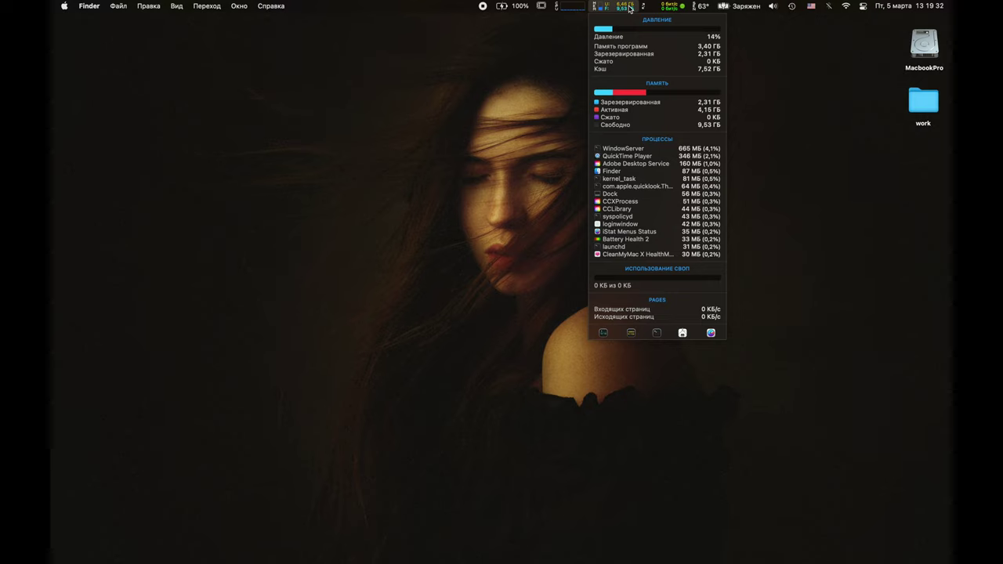
{"action": "left_click", "coordinate": [64, 5]}
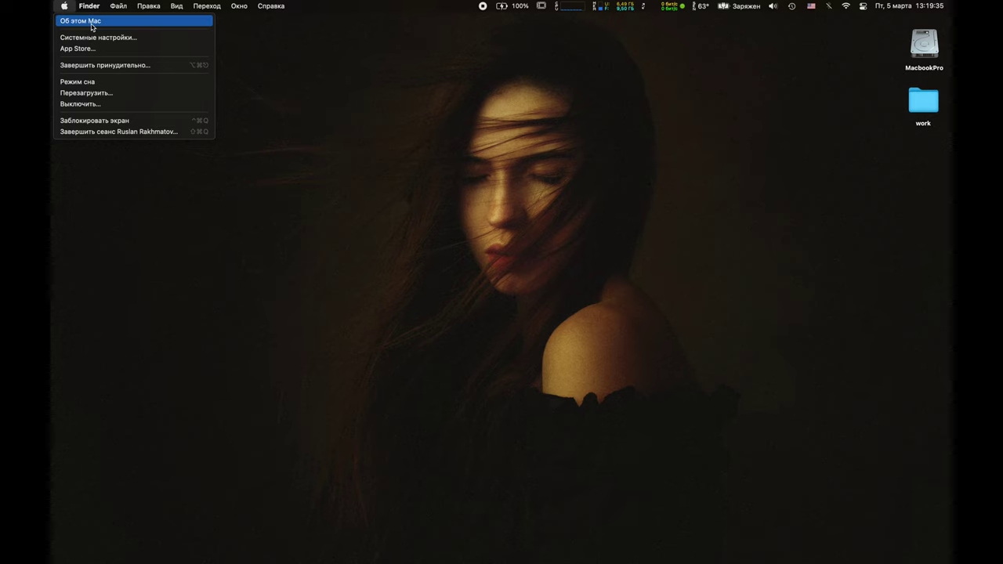
{"action": "left_click", "coordinate": [88, 20]}
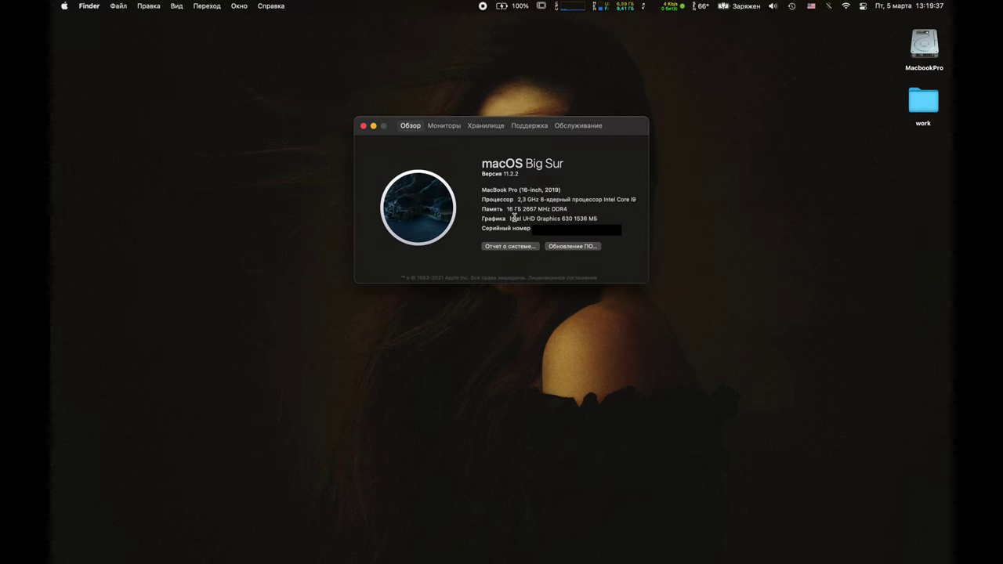
{"action": "left_click", "coordinate": [508, 208]}
{"action": "left_click", "coordinate": [363, 126]}
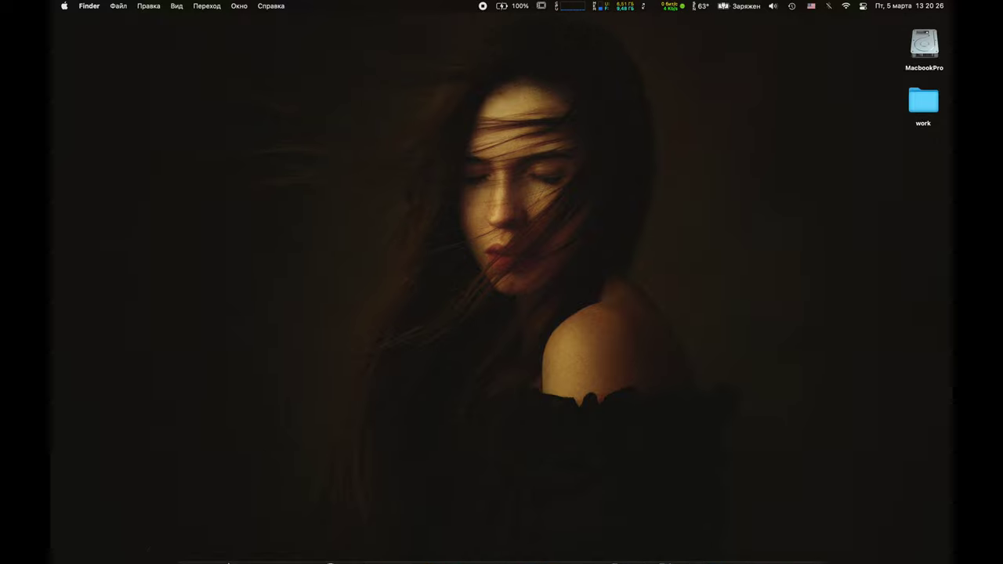
- Look over the Dock's applications and inspect the swap and memory use with no work apps running
{"action": "mouse_move", "coordinate": [243, 560]}
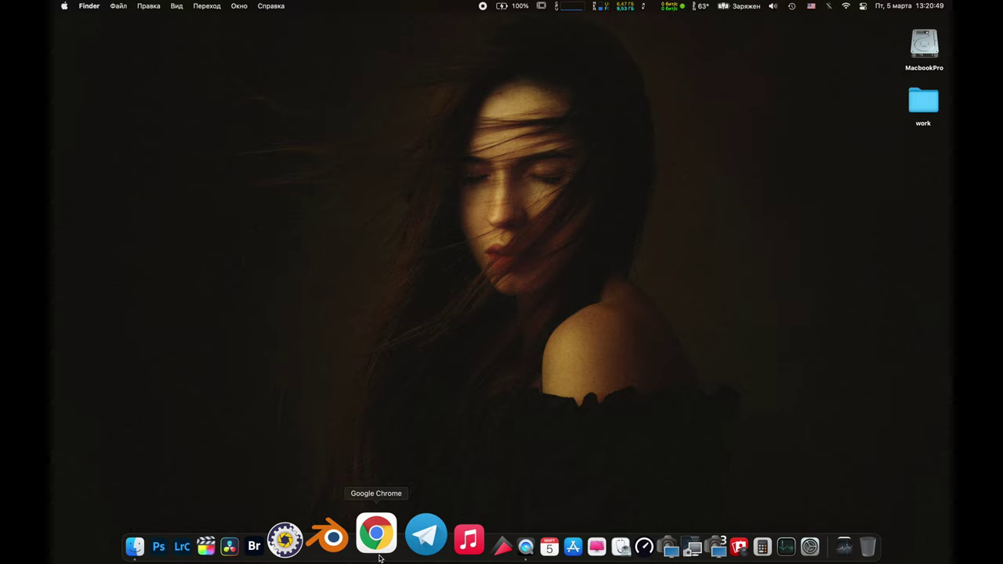
{"action": "left_click", "coordinate": [628, 7]}
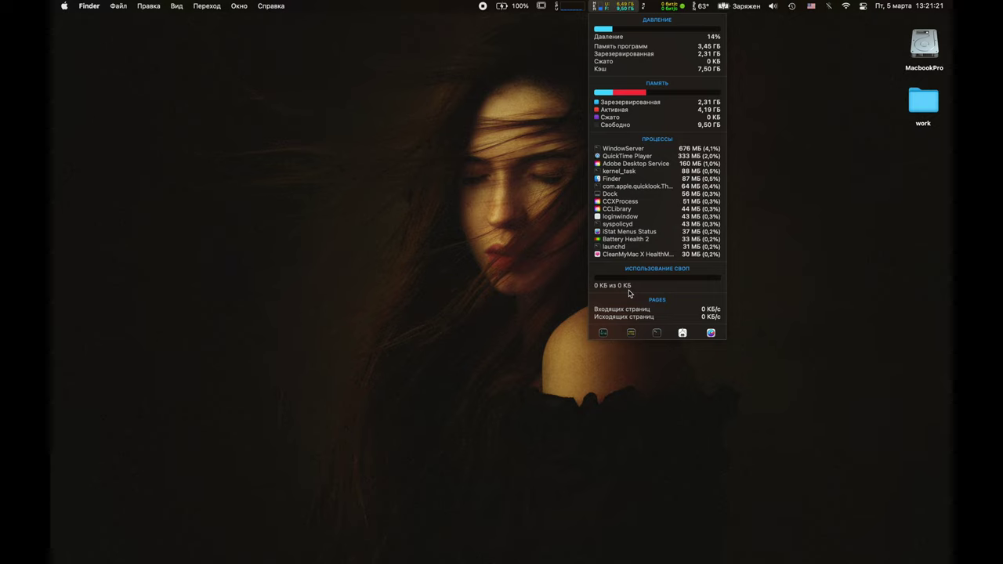
{"action": "mouse_move", "coordinate": [302, 541]}
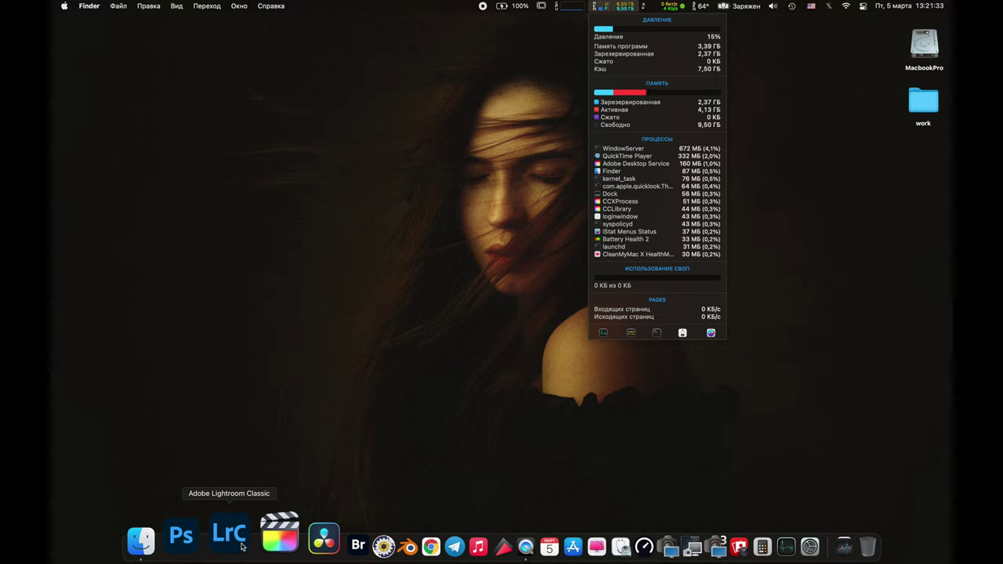
{"action": "left_click", "coordinate": [245, 415]}
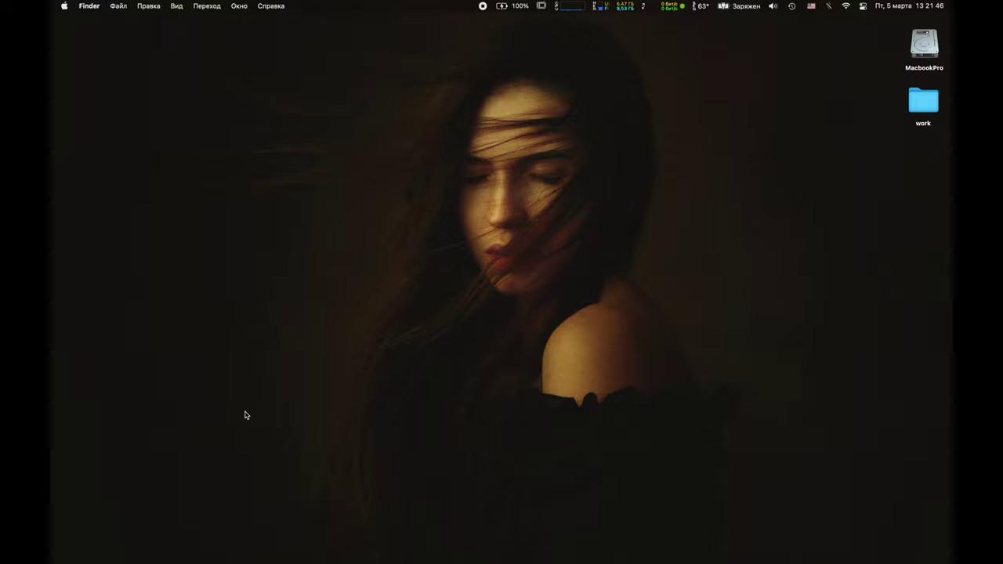
- Reopen Системные настройки, check the Монитор display options in Универсальный доступ and close the settings
{"action": "mouse_move", "coordinate": [227, 560]}
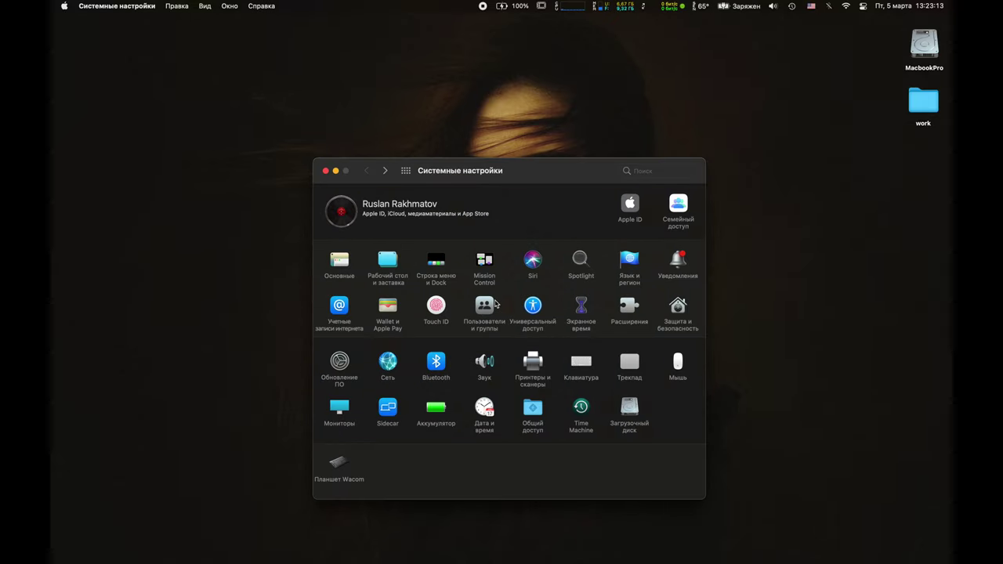
{"action": "left_click", "coordinate": [534, 307]}
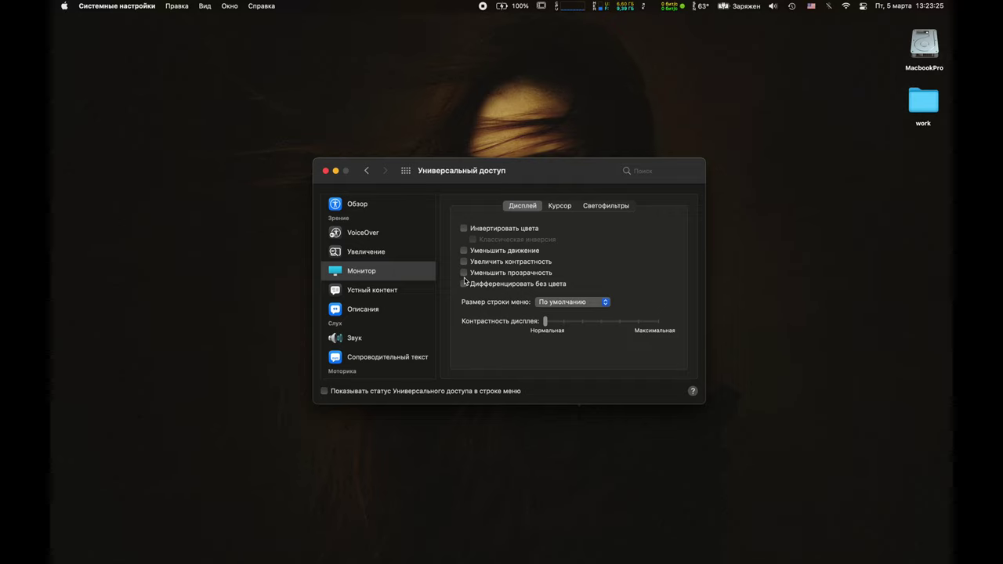
{"action": "left_click", "coordinate": [326, 171]}
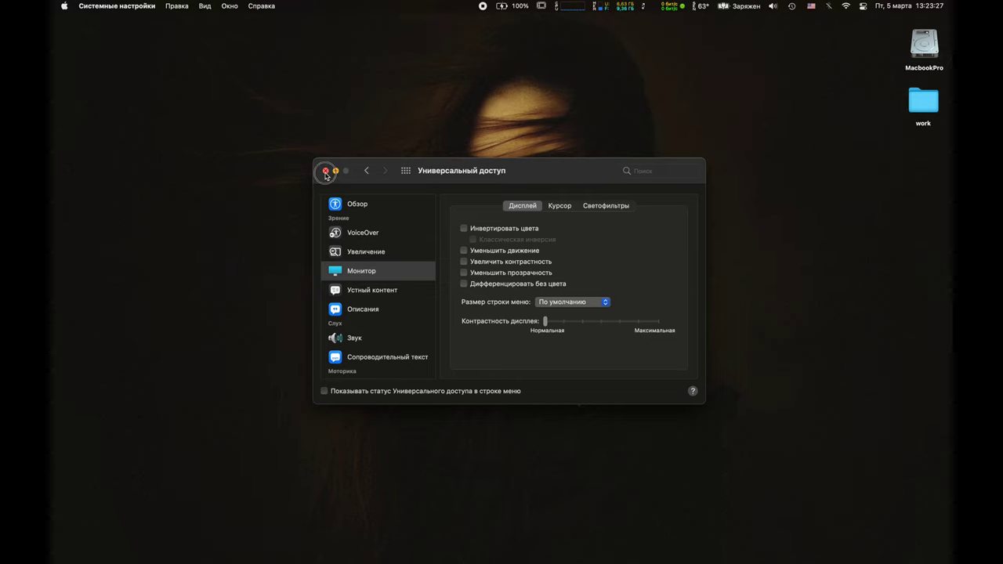